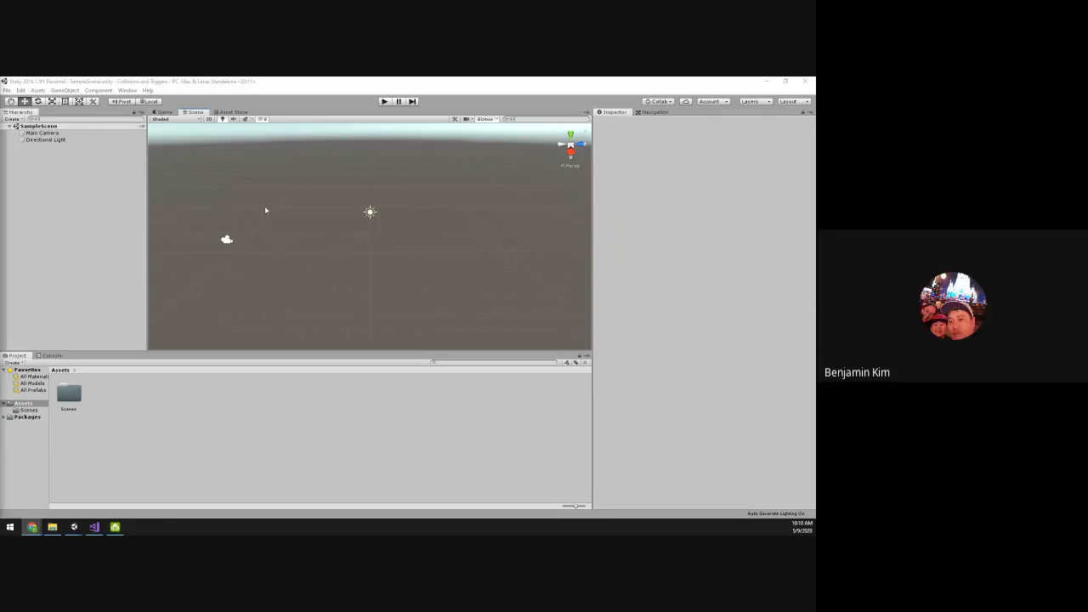
Add a plane 3D object to the empty scene
alt+drag(282, 215, 324, 221)
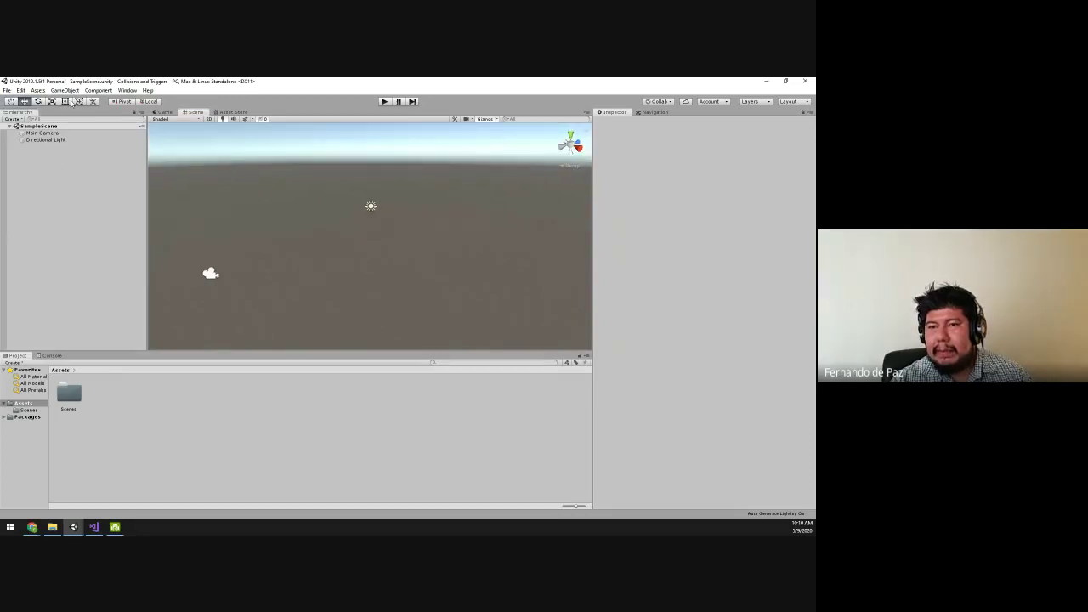
click(66, 90)
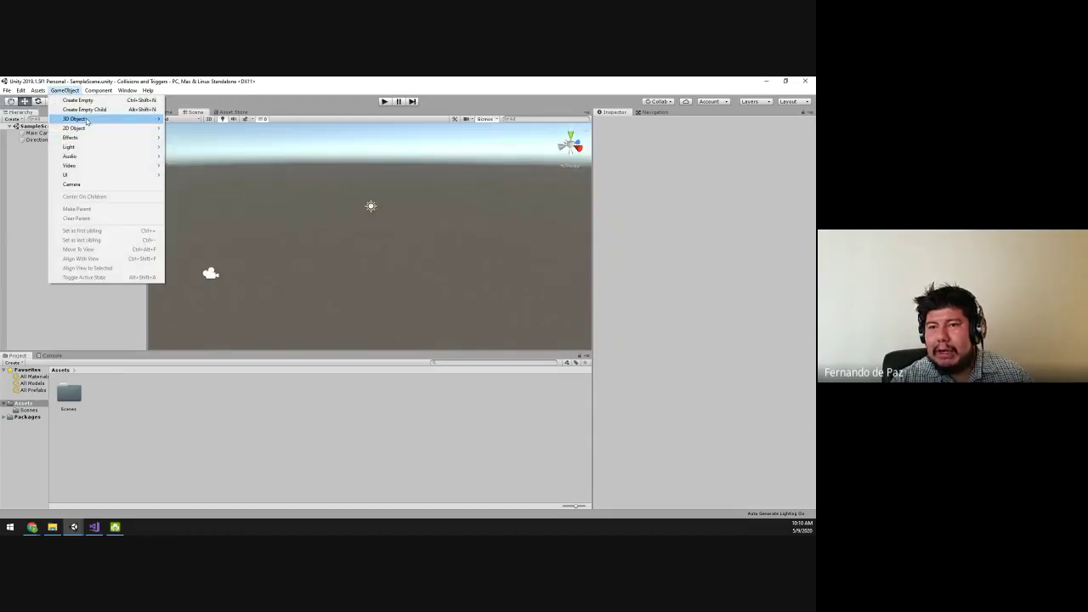
mouse_move(88, 119)
click(188, 156)
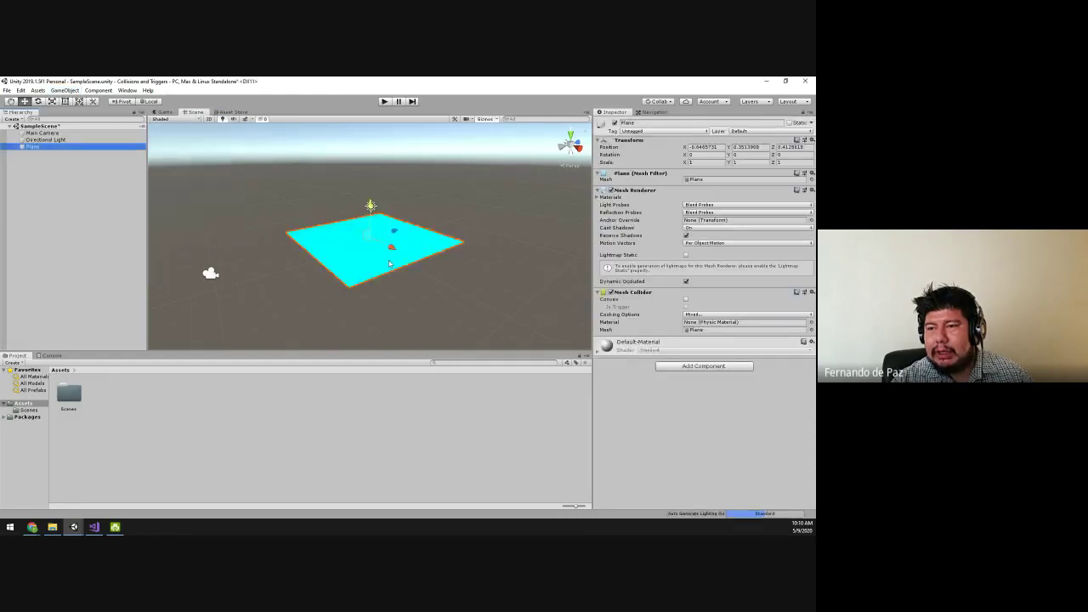
click(65, 90)
mouse_move(106, 119)
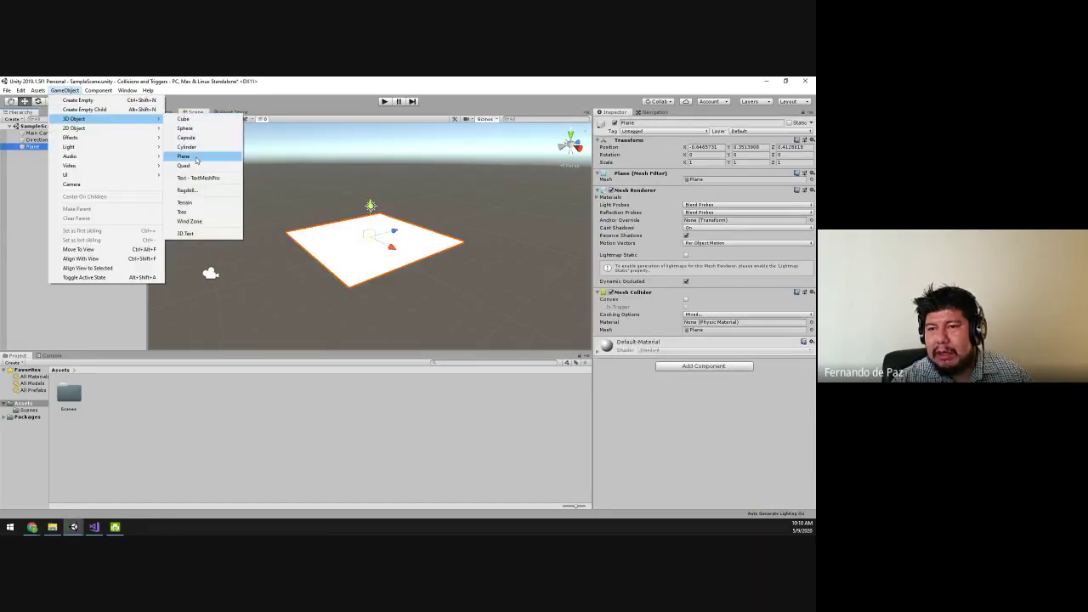
Set the plane's position to 0 on X, Y and Z
click(703, 148)
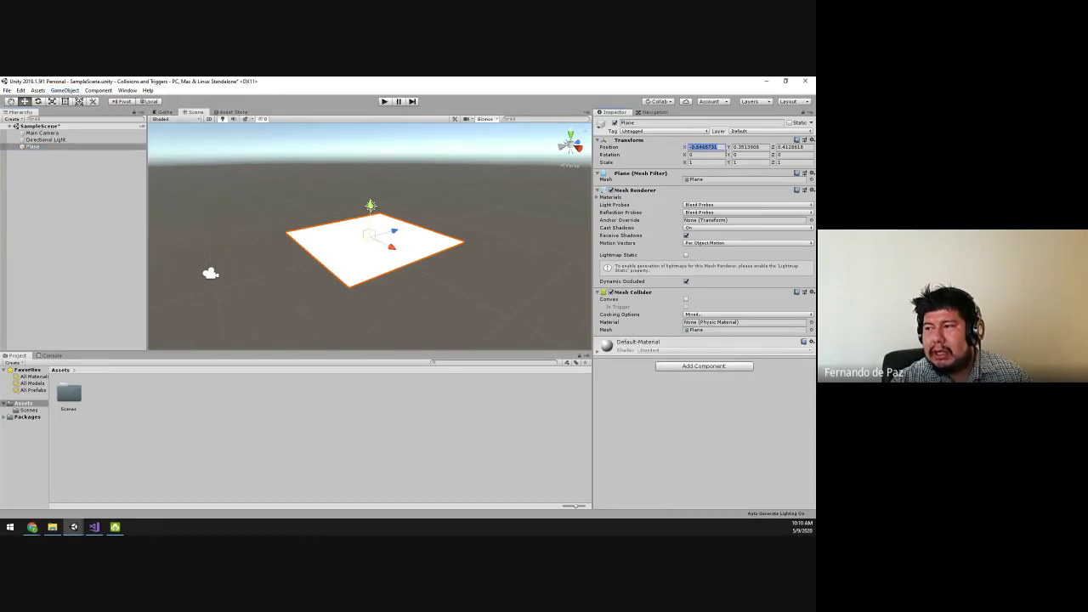
text(0)
key(Tab)
text(0)
key(Tab)
text(0)
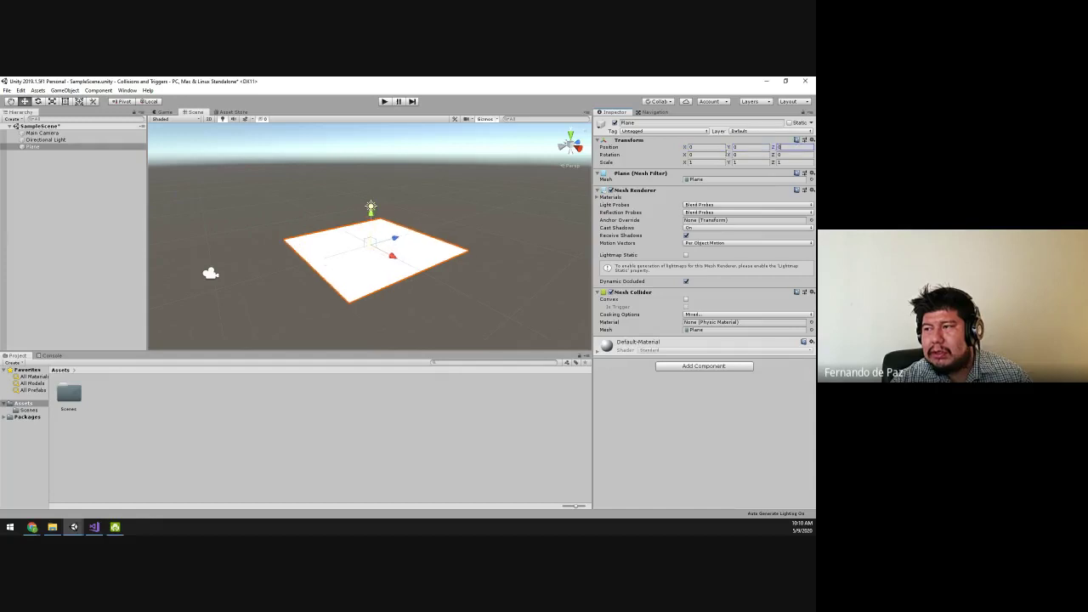
Scale the plane to 5 on X, Y and Z, and deselect it
click(704, 162)
text(5)
key(Tab)
text(5)
key(Tab)
text(5)
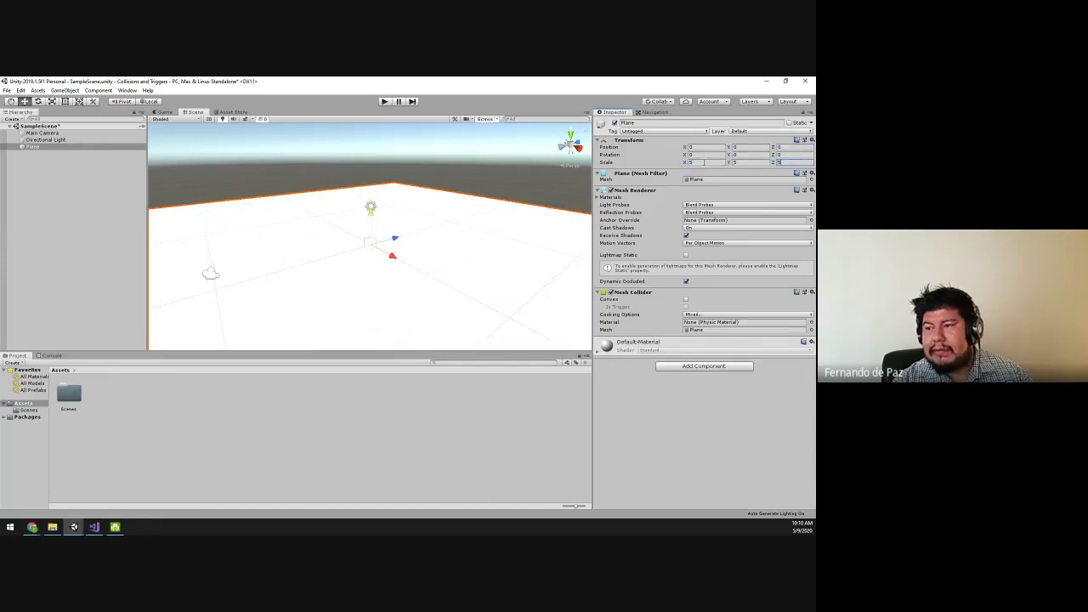
alt+drag(325, 256, 395, 253)
click(518, 204)
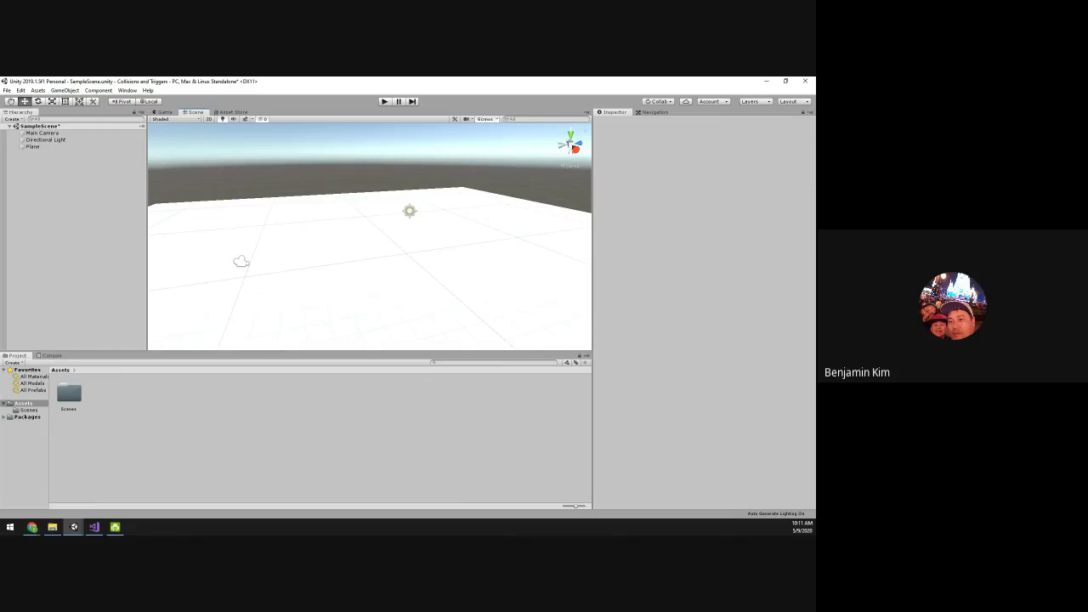
Move the directional light below the plane, to about -7.3 on Y
key(alt+Tab)
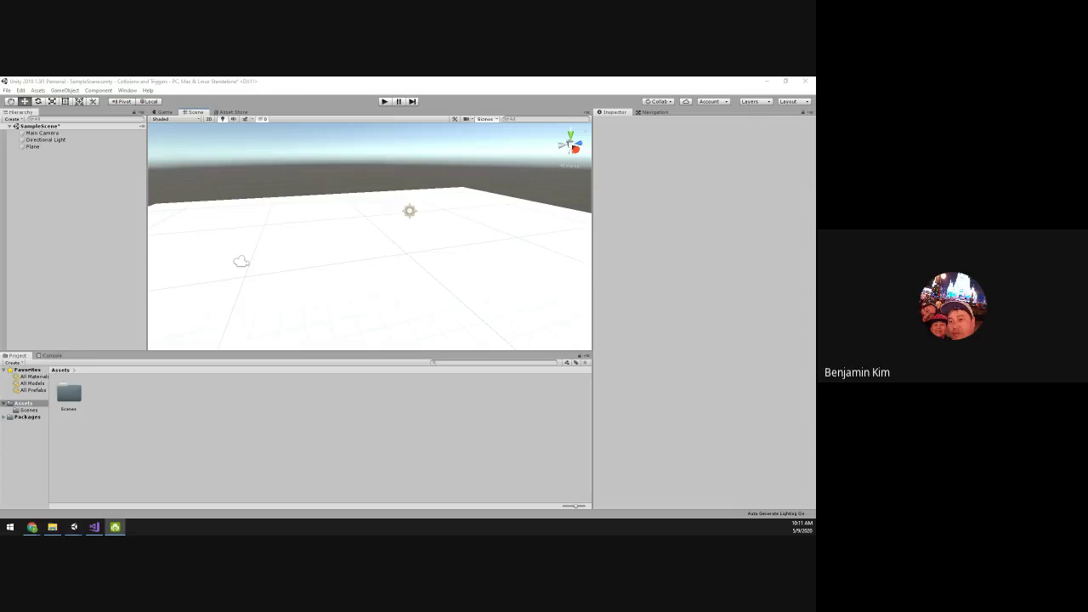
click(91, 139)
alt+drag(362, 251, 185, 235)
key(e)
alt+drag(388, 238, 351, 203)
drag(511, 277, 777, 287)
drag(14, 133, 56, 141)
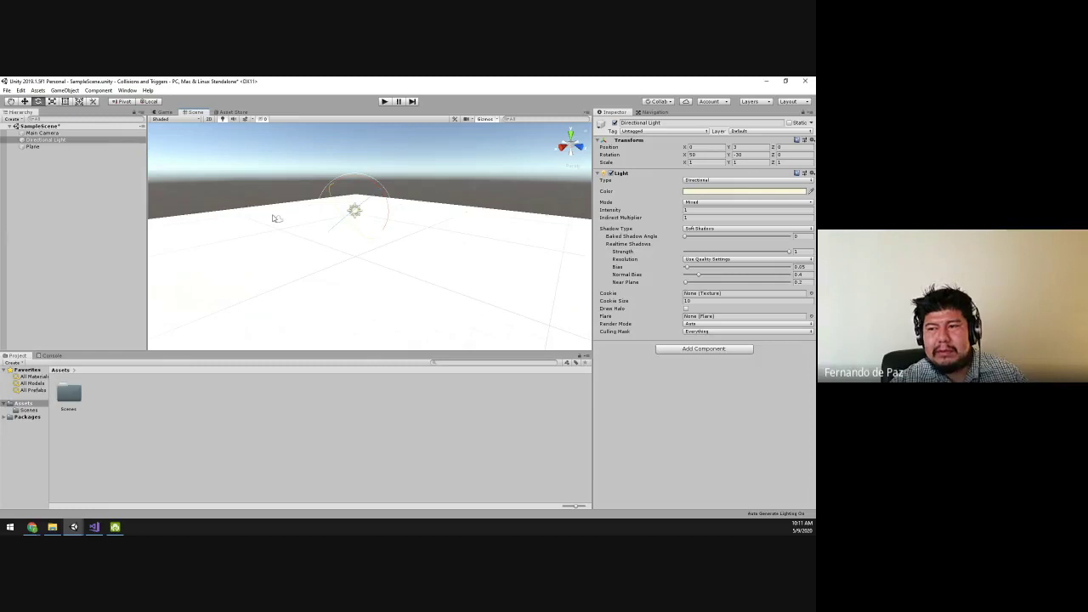
alt+drag(262, 223, 390, 204)
click(392, 180)
click(387, 204)
key(w)
alt+right_drag(484, 230, 429, 221)
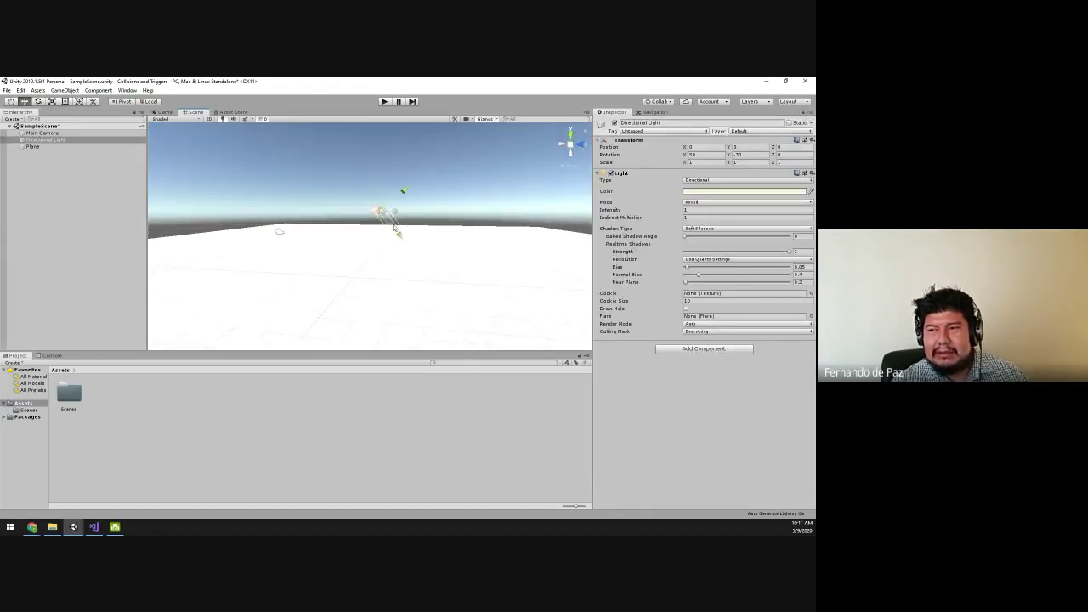
drag(400, 232, 501, 303)
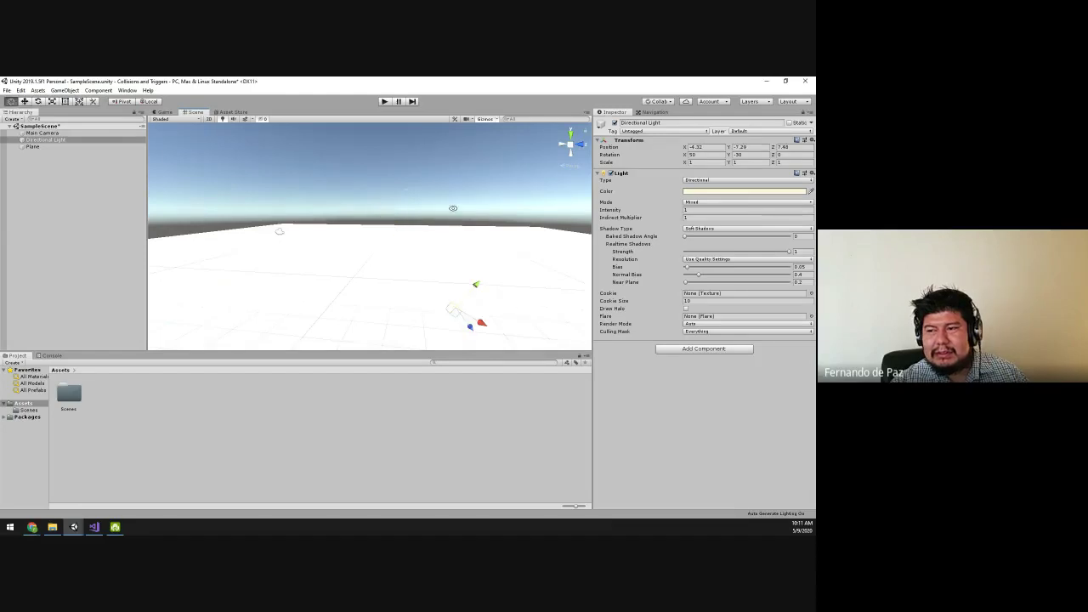
click(408, 200)
alt+drag(396, 199, 259, 210)
Add a capsule 3D object to the scene and frame it in the view
click(430, 263)
alt+drag(235, 328, 328, 296)
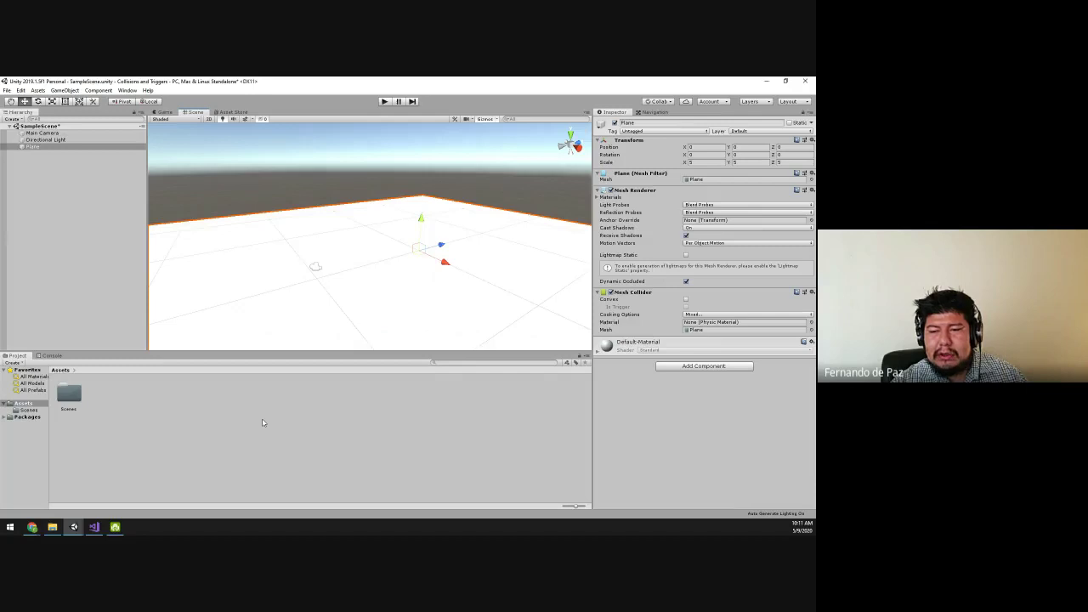
alt+drag(285, 226, 258, 204)
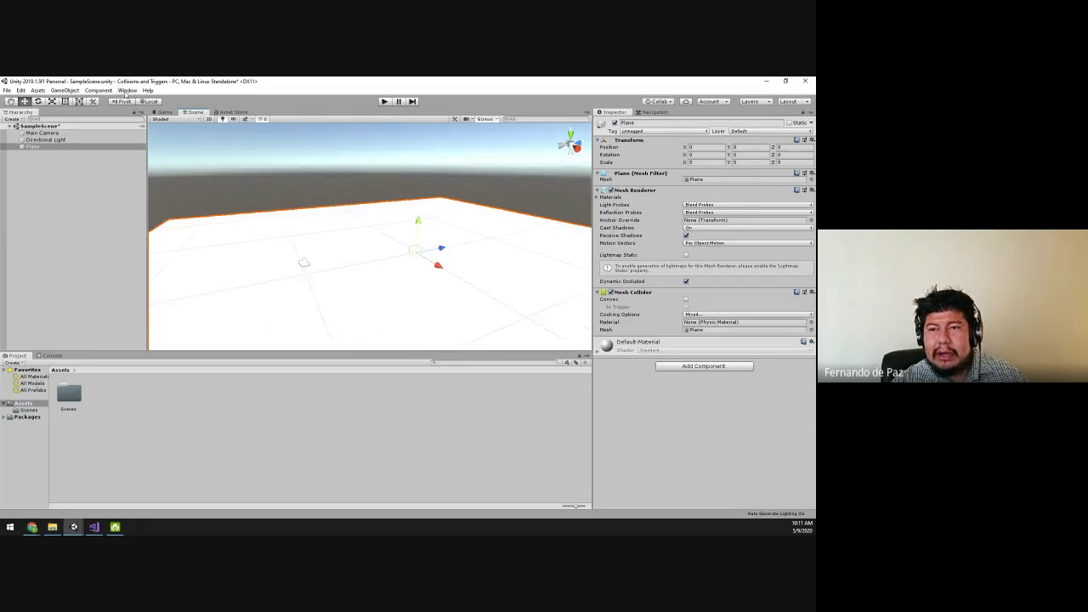
click(68, 92)
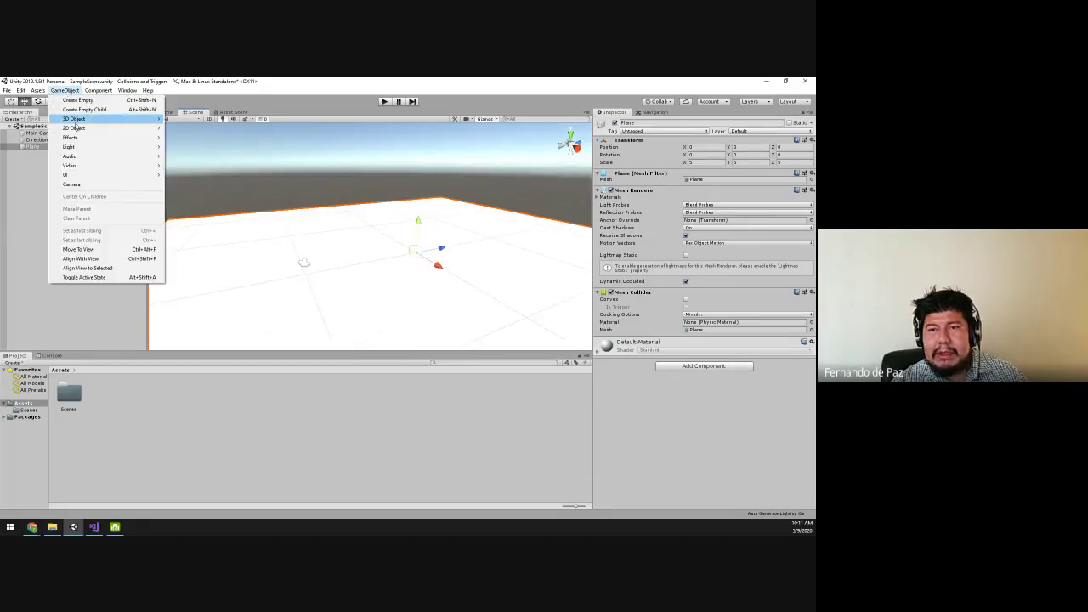
mouse_move(77, 120)
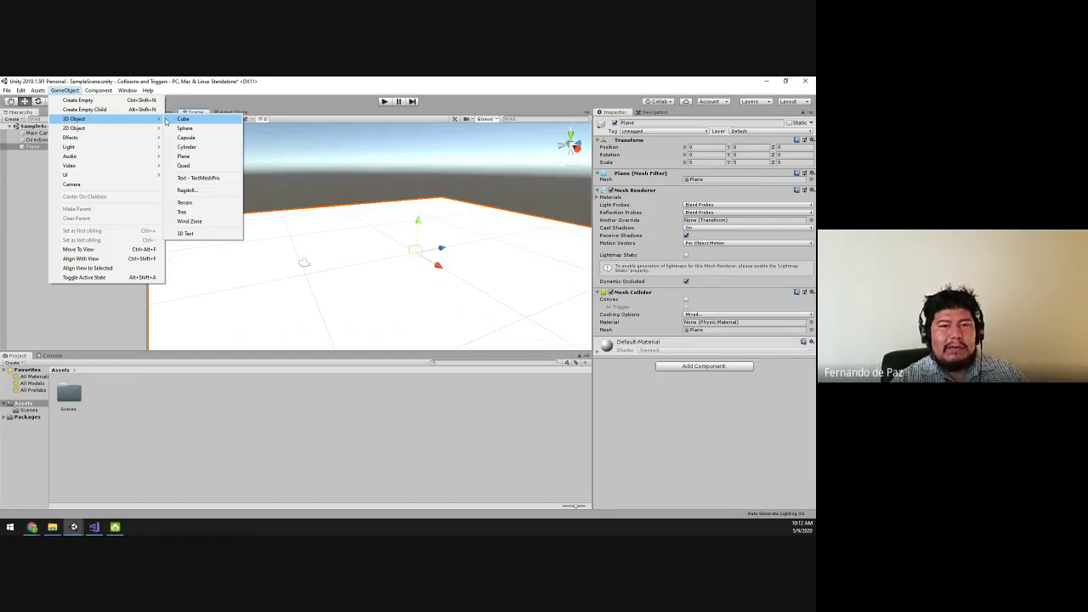
click(206, 142)
mouse_move(403, 237)
alt+mouse_down()
mouse_move(355, 234)
mouse_move(390, 247)
alt+mouse_up()
key(f)
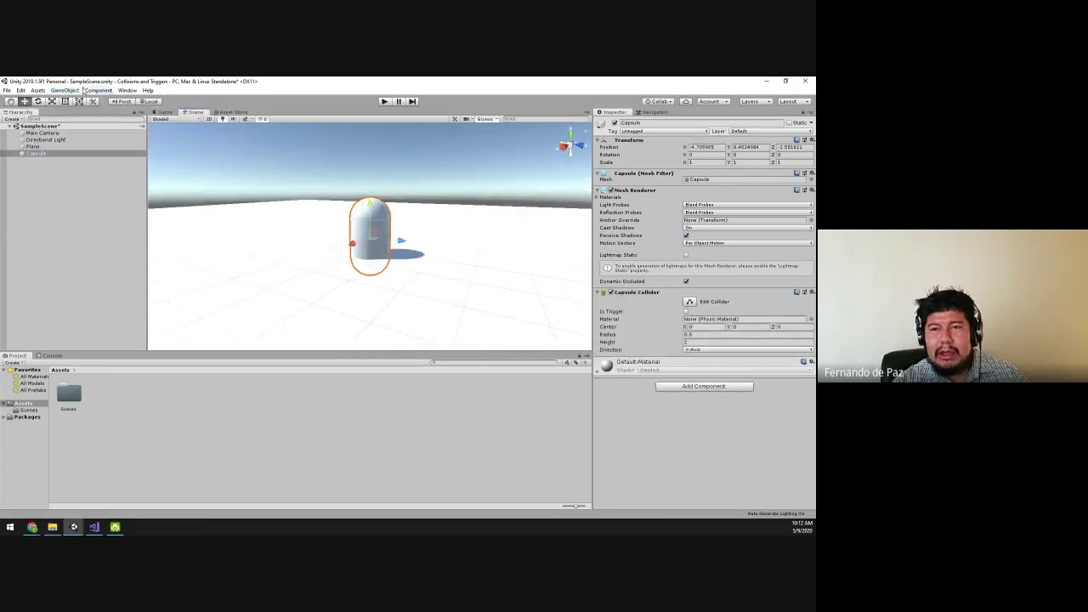
Raise the capsule to about 0.99 on Y so that it stands on the plane
click(64, 90)
mouse_move(111, 121)
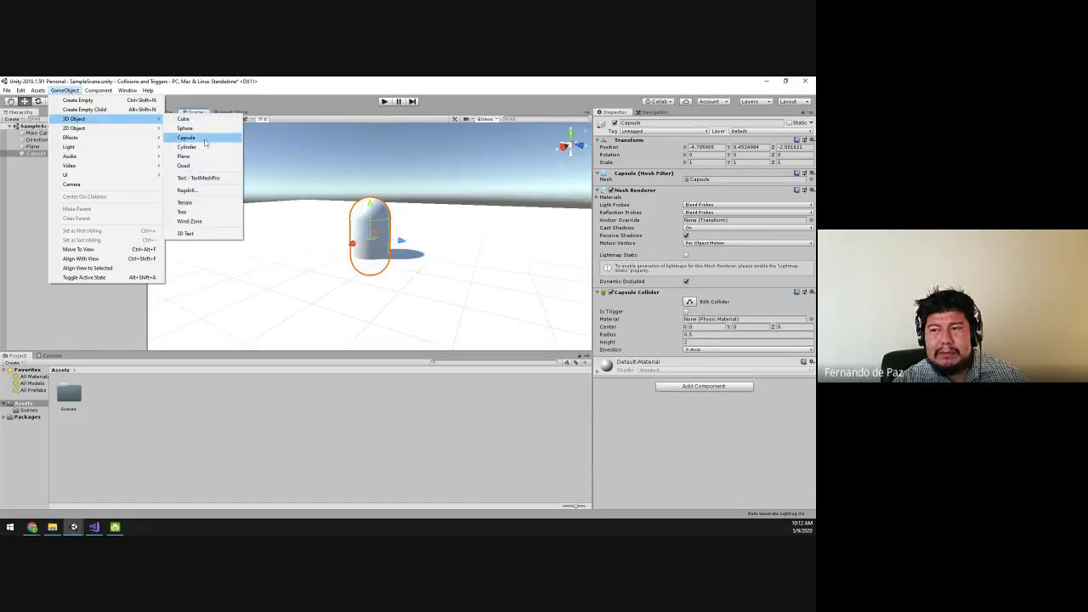
drag(370, 207, 484, 268)
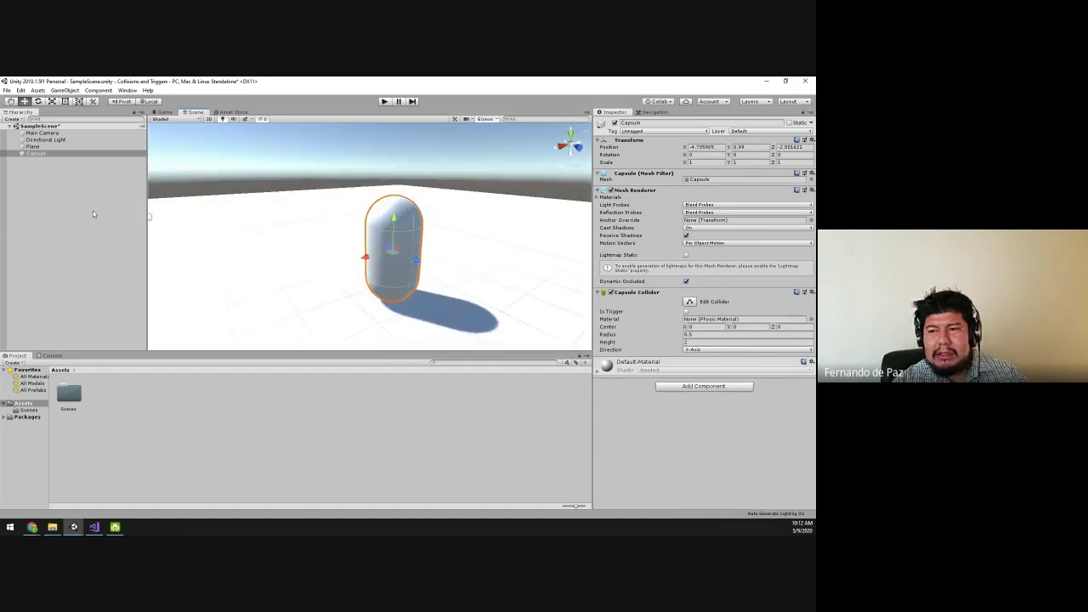
alt+right_drag(260, 232, 225, 243)
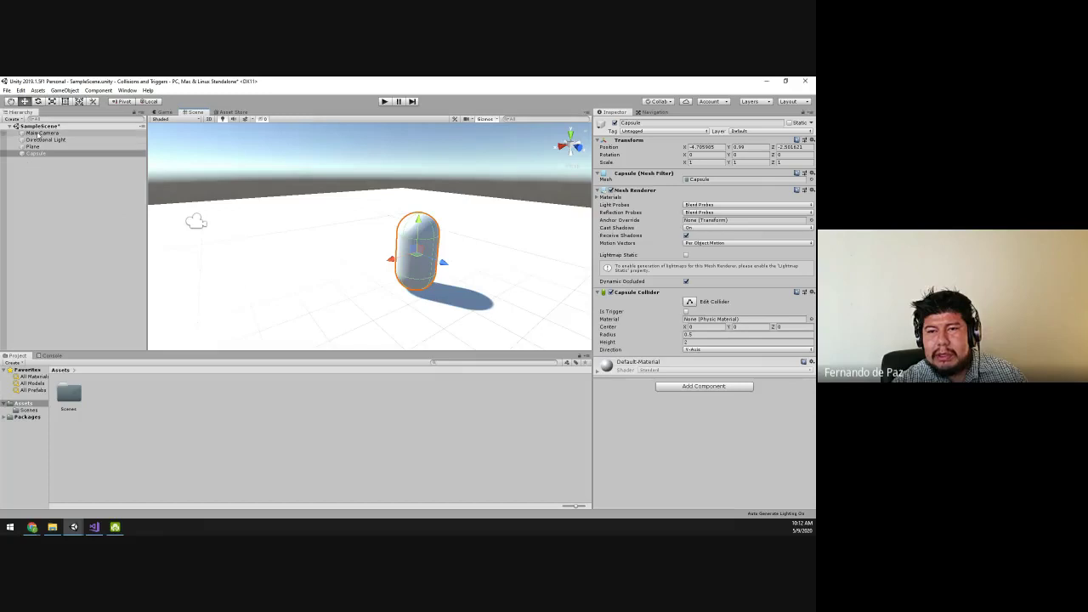
Make the Main Camera a child of the capsule and set its local position to 0, 0, 0
click(38, 134)
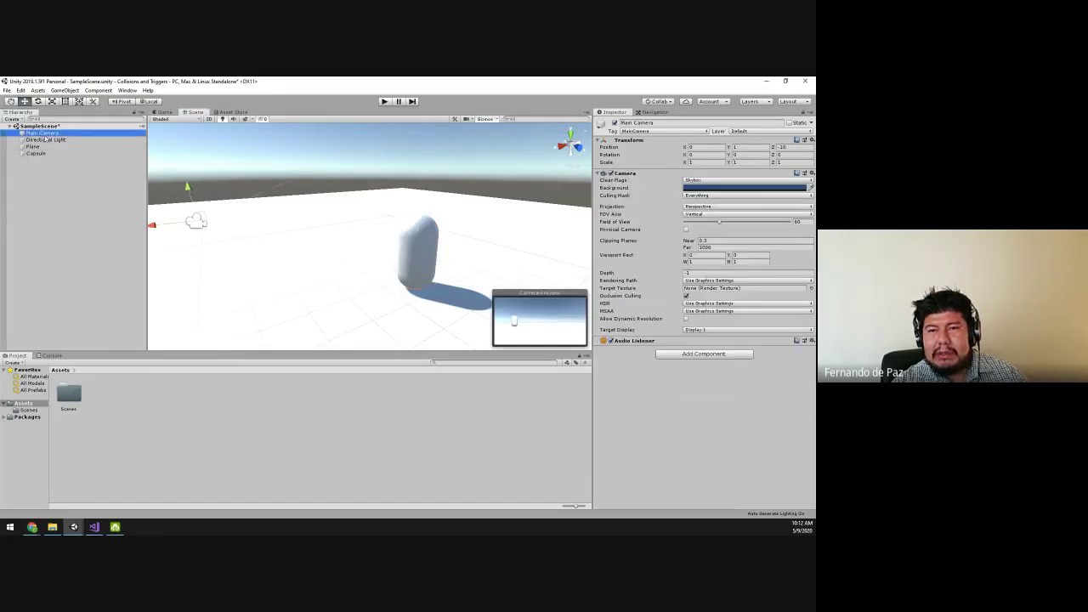
drag(42, 134, 46, 157)
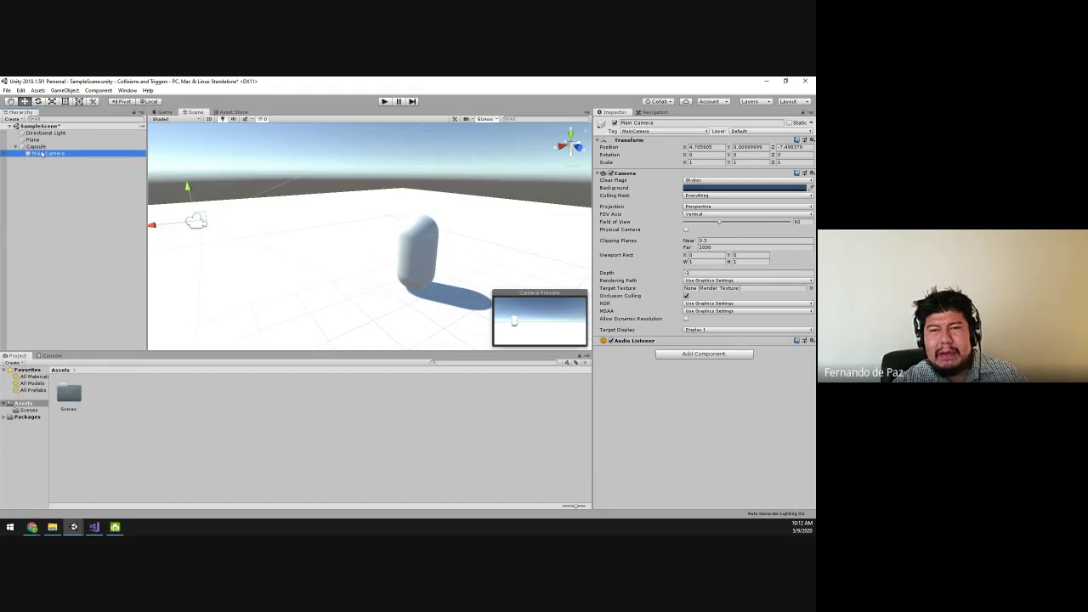
click(698, 147)
text(0)
key(Tab)
text(0)
key(Tab)
text(0)
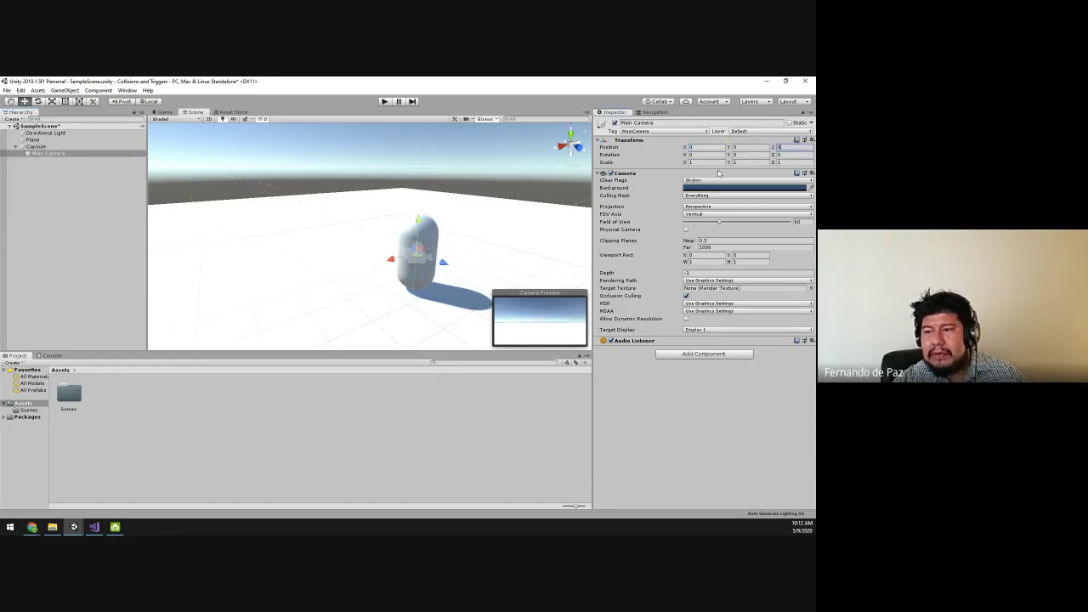
Raise the Main Camera inside the capsule to head height, about 0.6 on Y
alt+drag(492, 241, 295, 231)
middle_drag(348, 246, 332, 249)
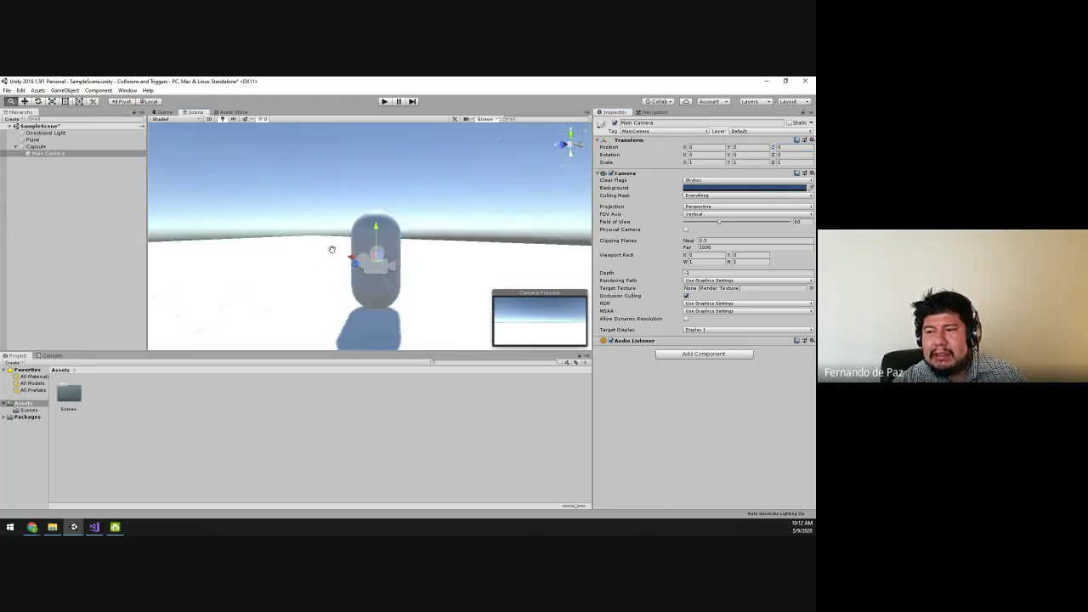
alt+drag(332, 249, 312, 249)
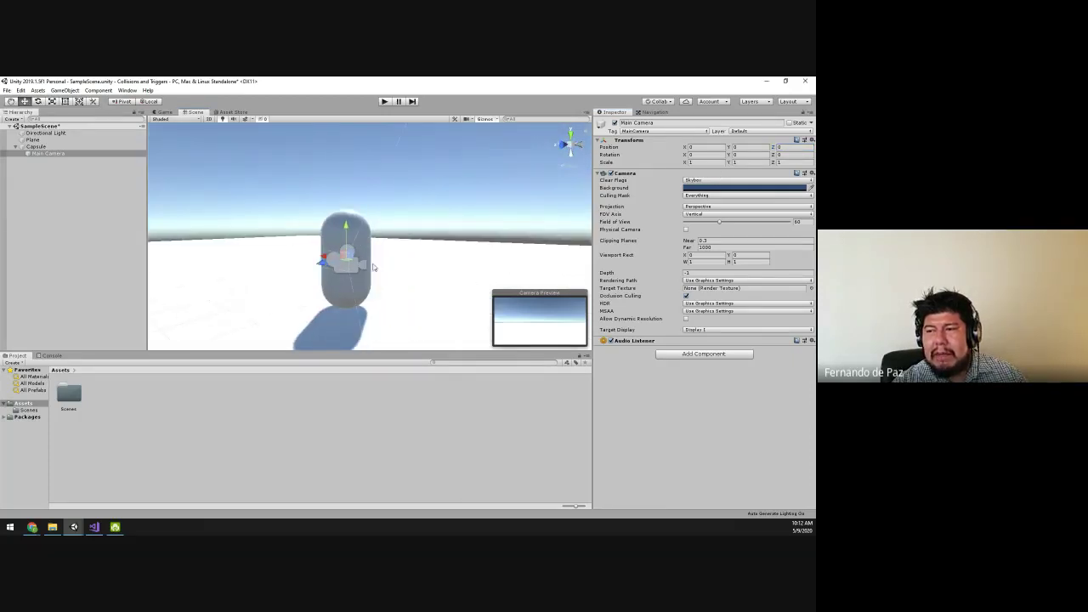
drag(345, 225, 485, 235)
middle_drag(484, 235, 296, 217)
mouse_move(296, 217)
alt+mouse_down()
mouse_move(408, 221)
mouse_move(371, 211)
mouse_move(298, 235)
alt+mouse_up()
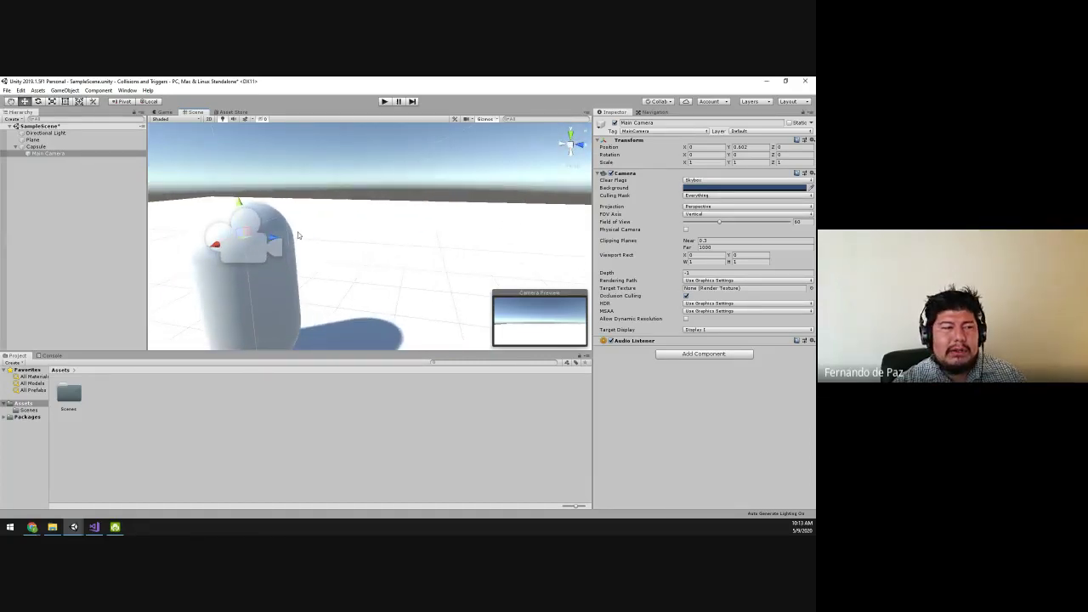
alt+drag(297, 235, 299, 249)
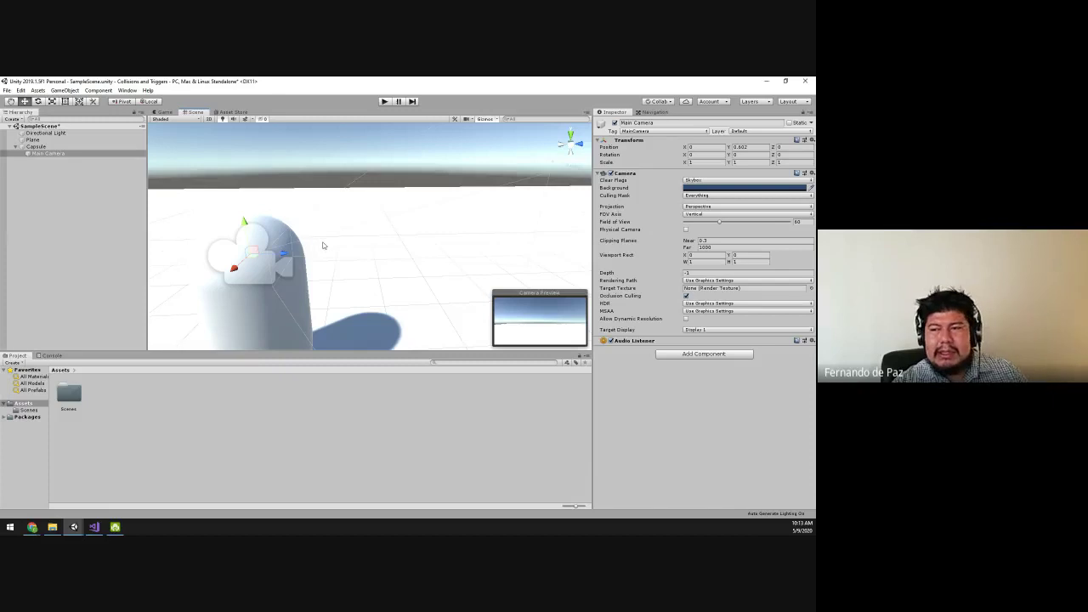
alt+drag(301, 253, 346, 240)
Add a cube as a child of the capsule
click(37, 147)
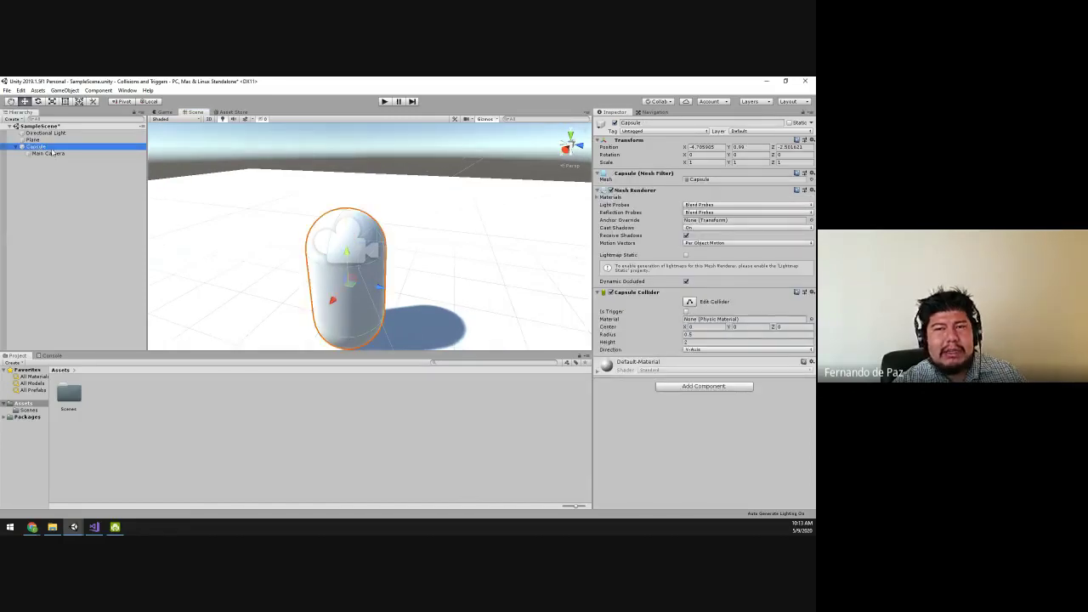
right_click(47, 149)
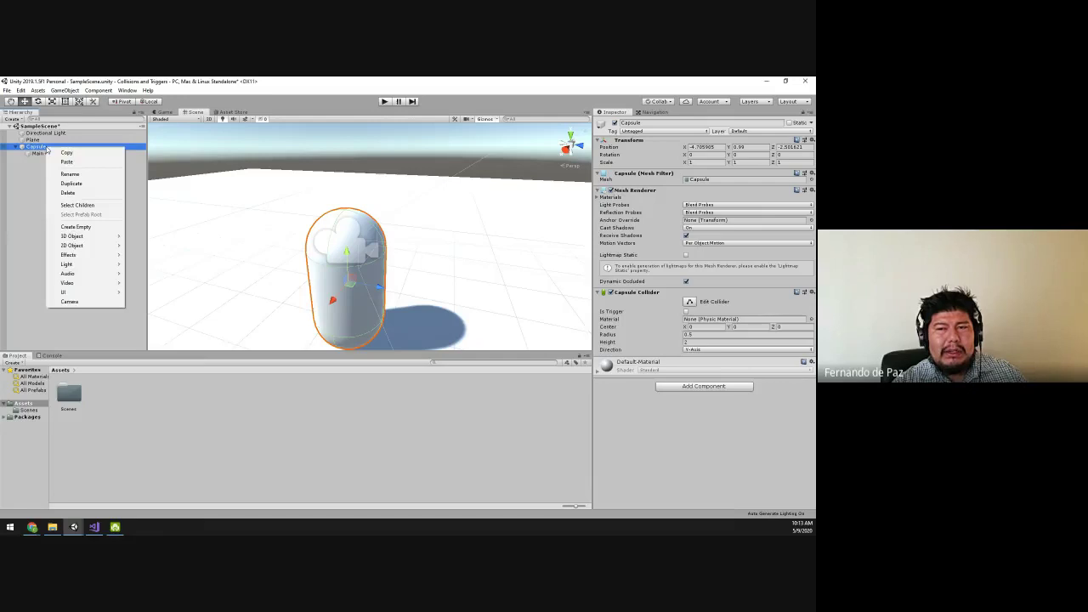
mouse_move(89, 236)
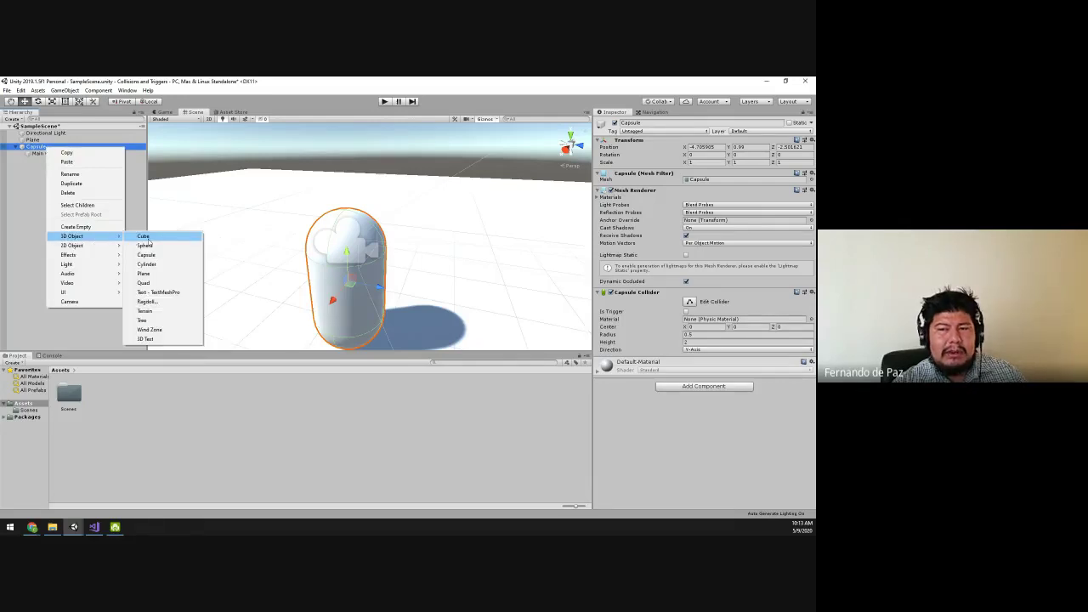
click(24, 196)
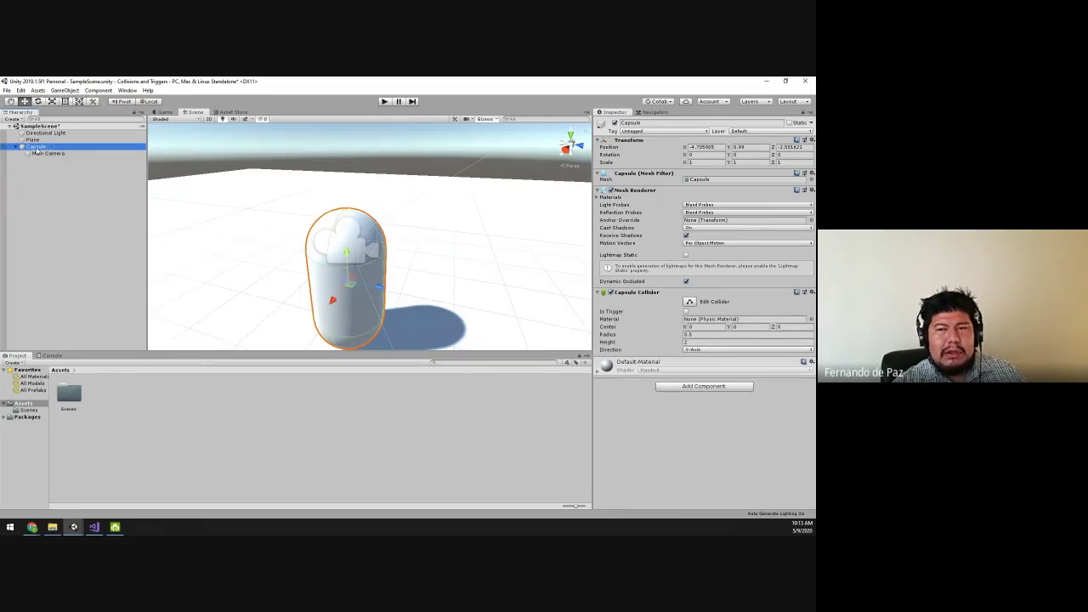
click(38, 154)
click(38, 147)
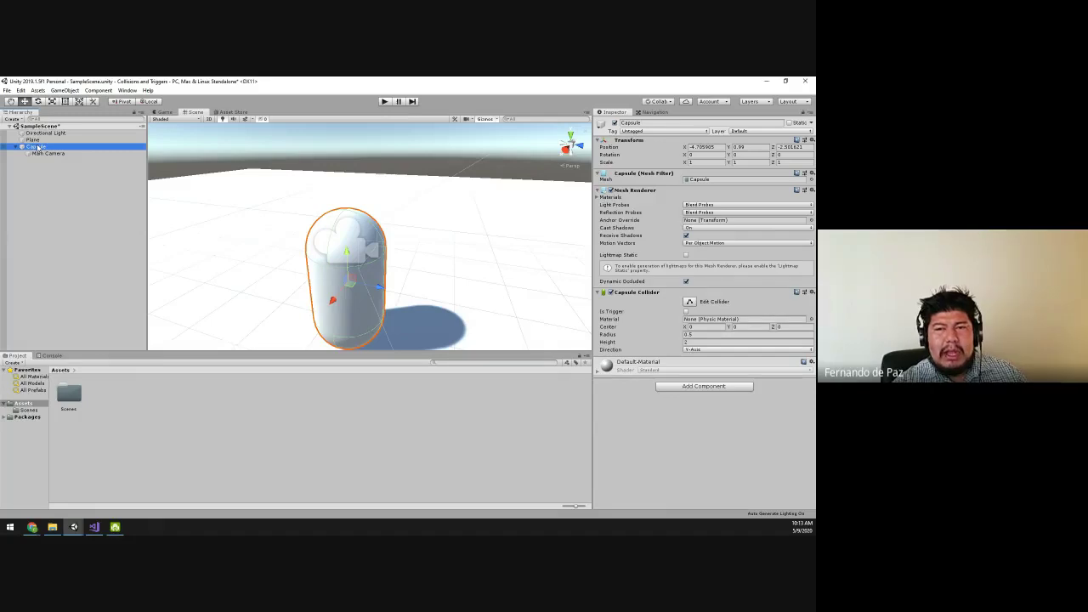
right_click(37, 148)
click(132, 234)
alt+drag(349, 269, 238, 257)
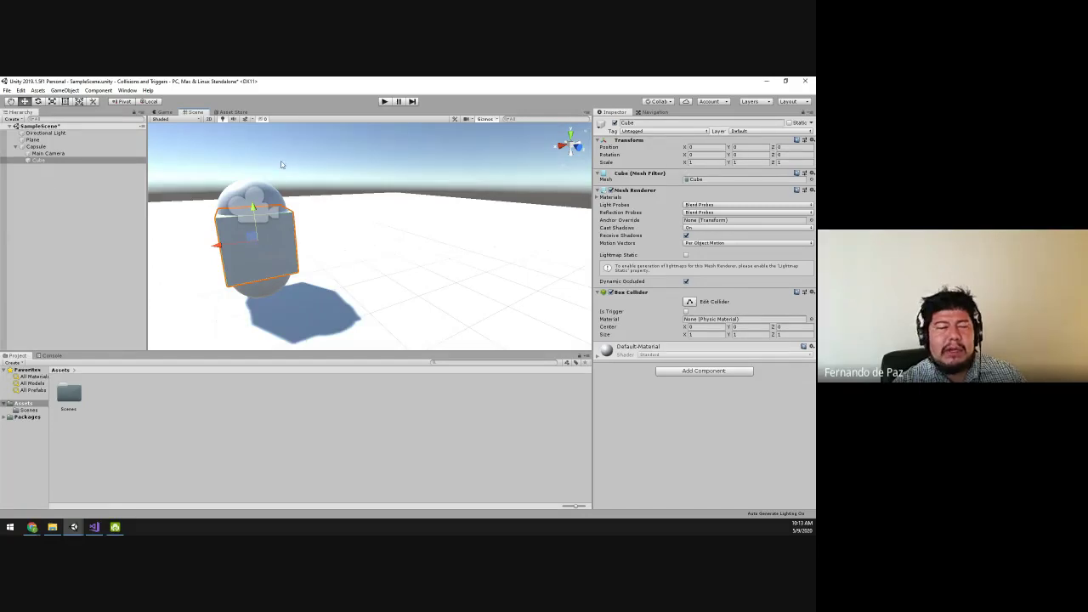
Delete the cube that was added under the capsule
drag(39, 160, 38, 212)
key(Delete)
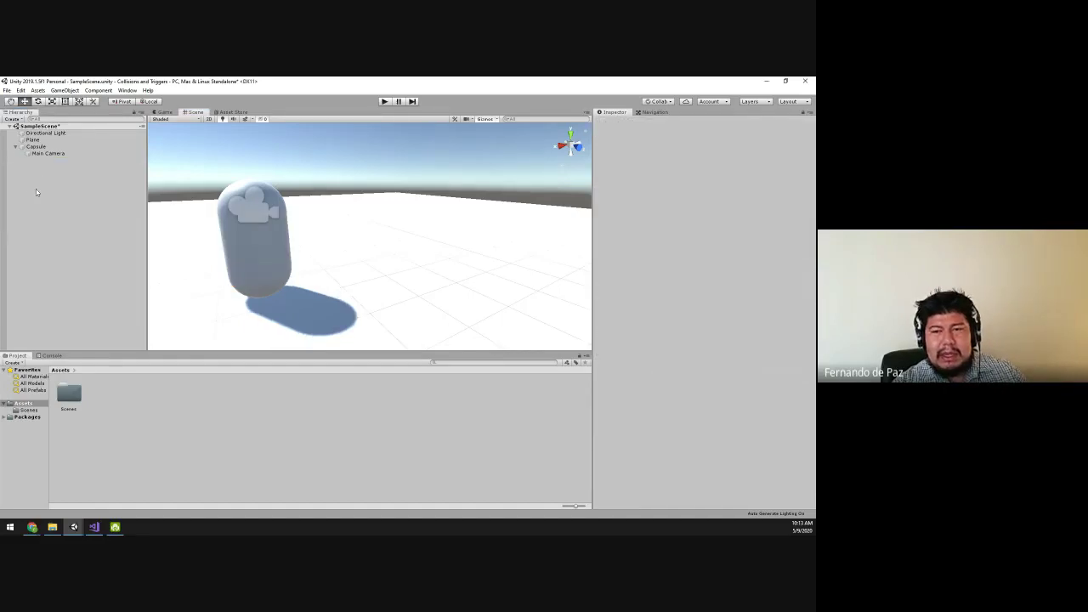
right_click(36, 189)
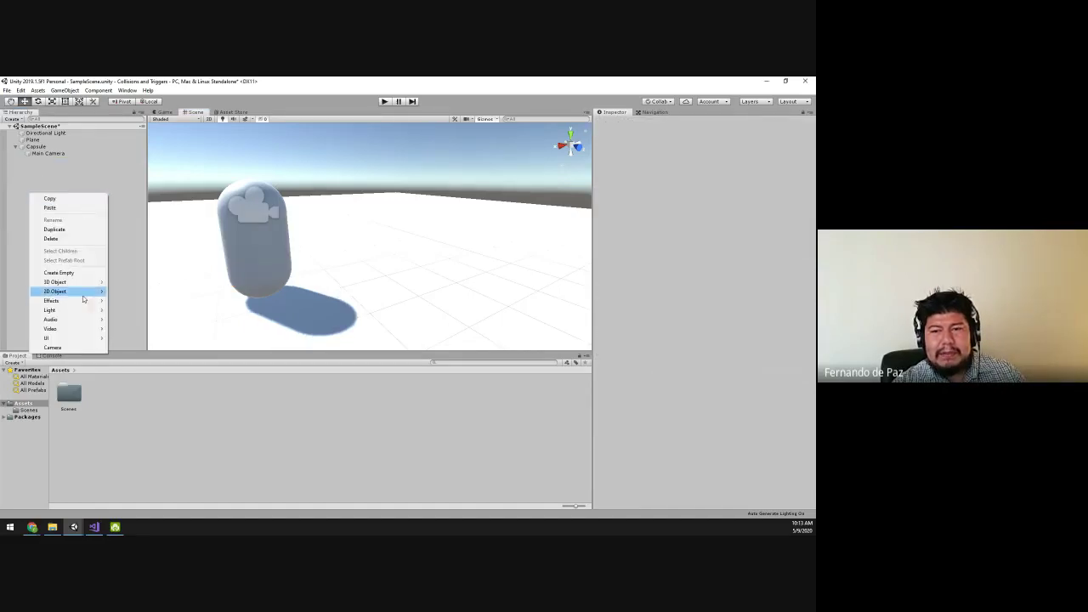
mouse_move(89, 282)
click(126, 282)
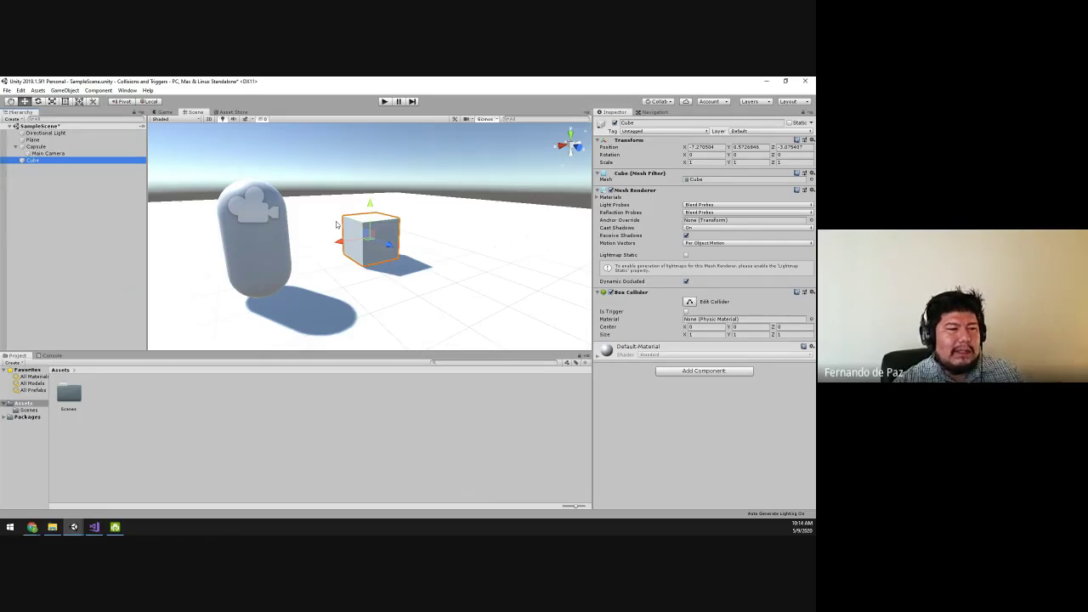
right_click(32, 162)
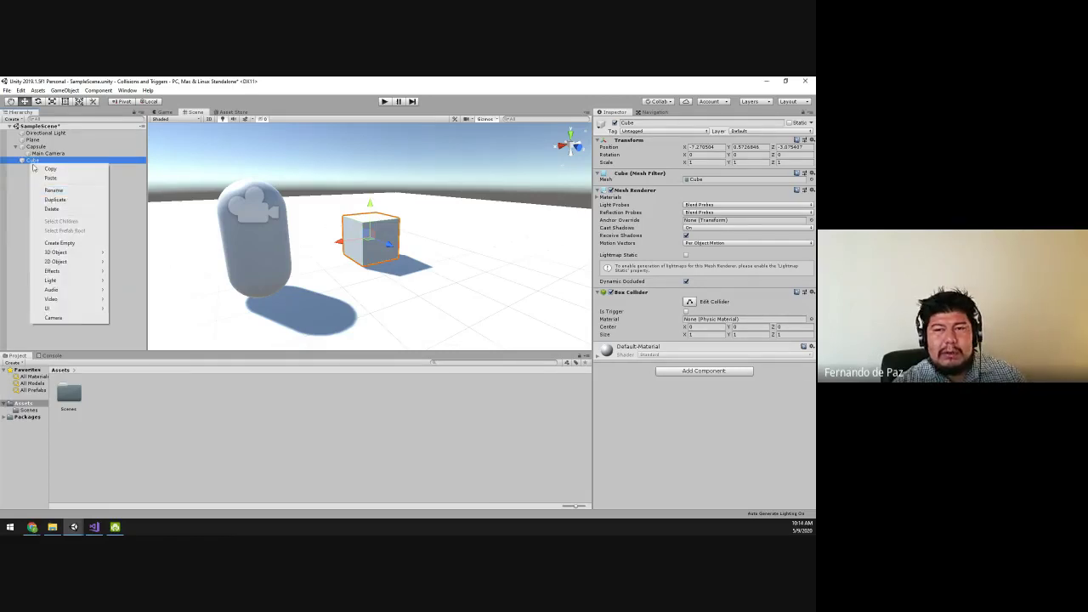
click(53, 210)
Add a new cube as a child of the capsule
click(36, 146)
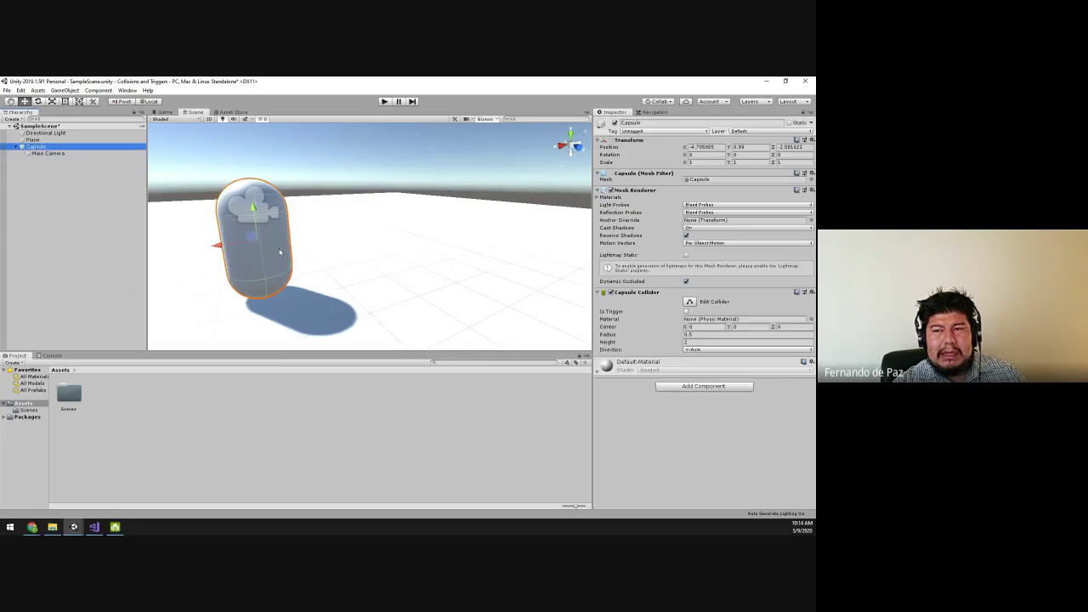
double_click(35, 146)
click(43, 148)
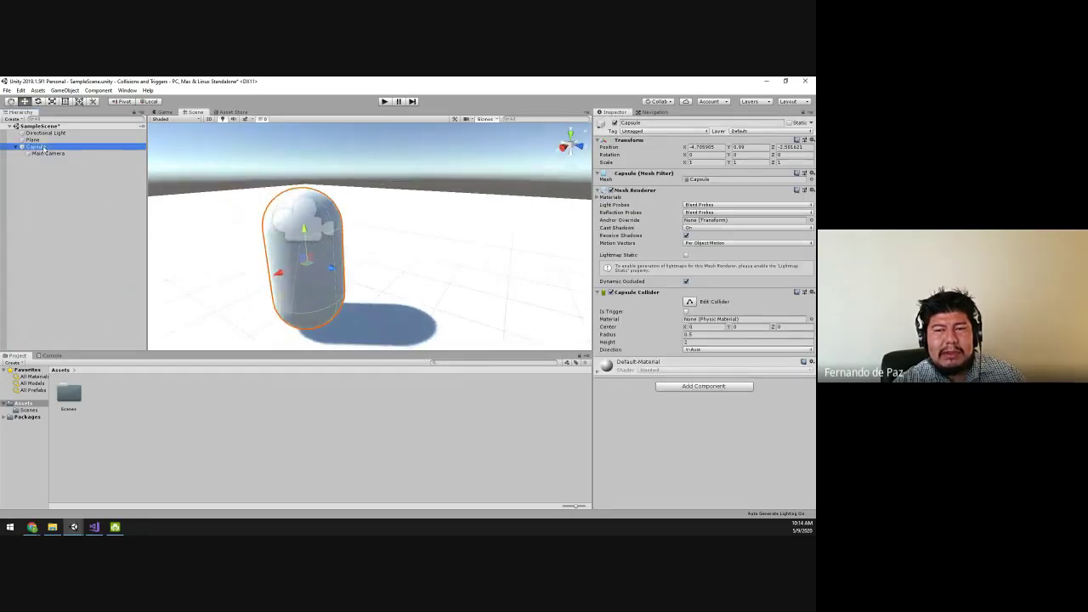
right_click(44, 148)
mouse_move(76, 234)
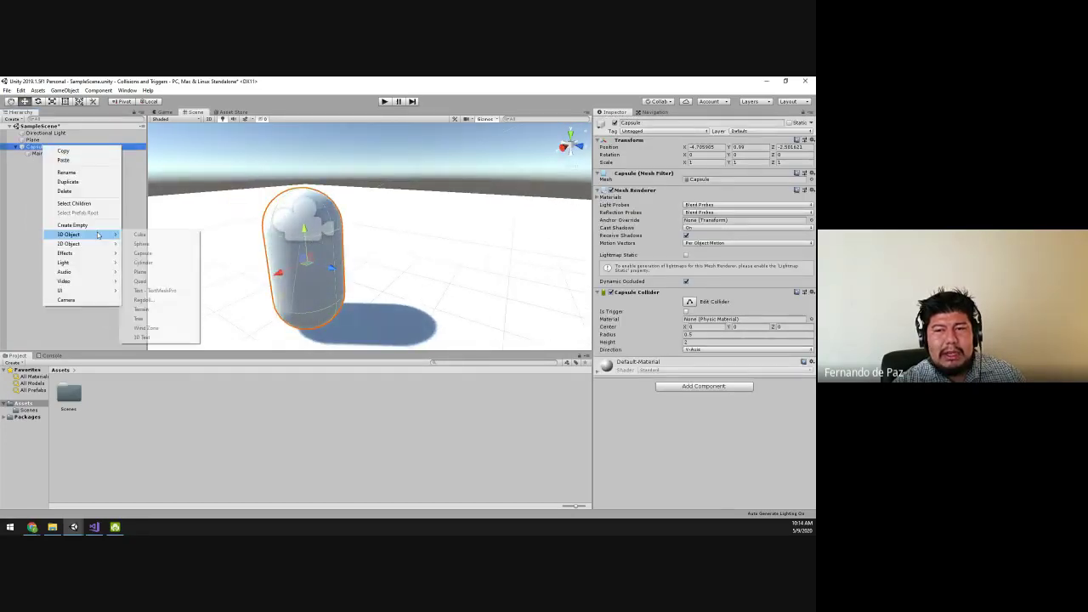
click(153, 234)
Scale the cube down on X and Y into a narrow bar, keeping its Z scale at 1
alt+drag(328, 261, 415, 278)
middle_drag(360, 260, 372, 261)
alt+drag(373, 261, 372, 266)
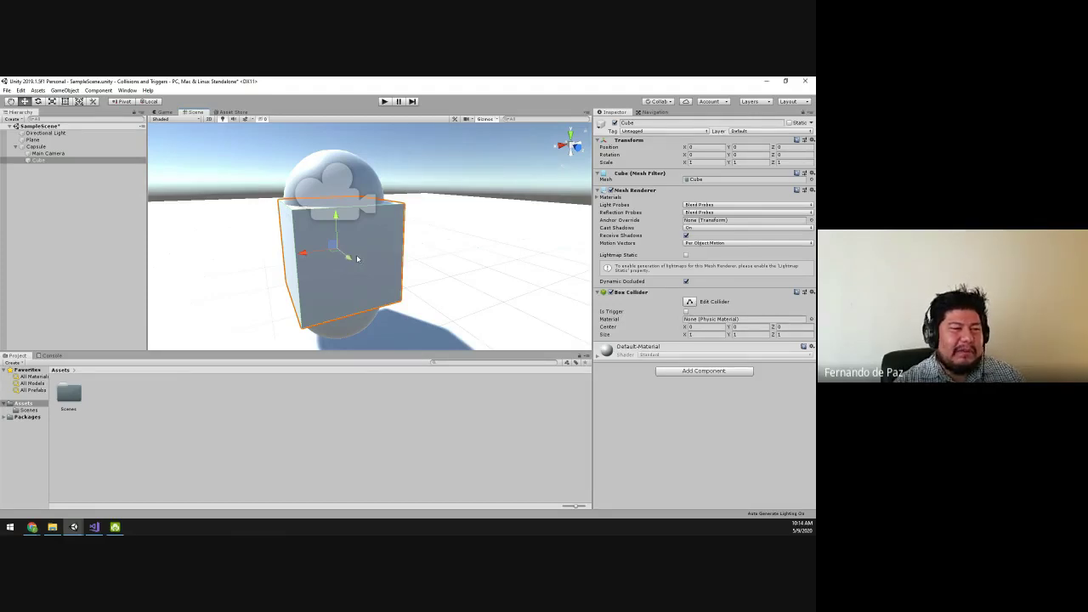
key(r)
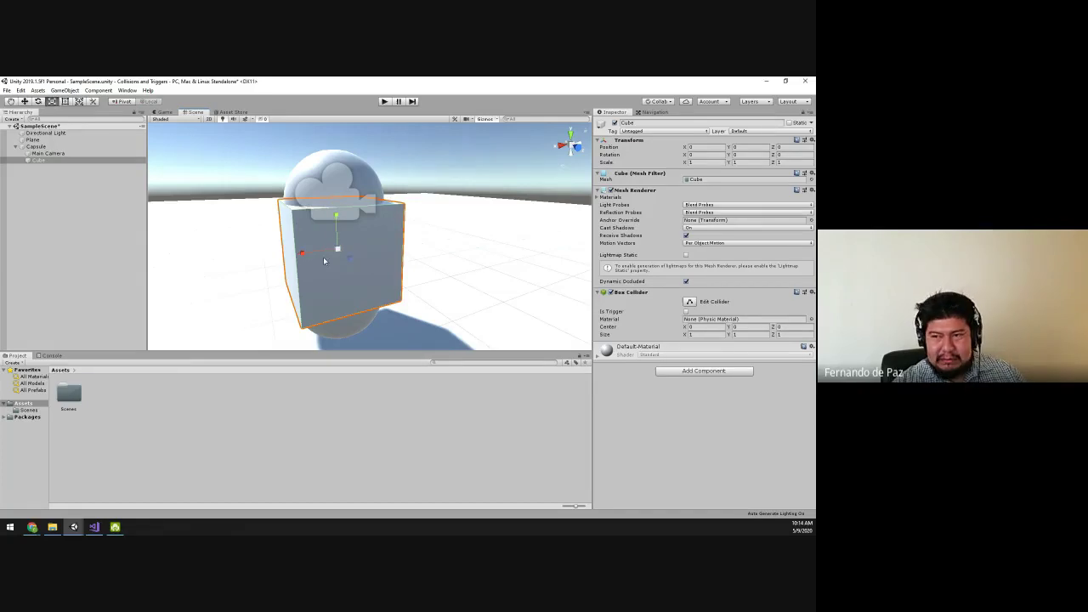
drag(306, 255, 327, 256)
drag(337, 216, 327, 255)
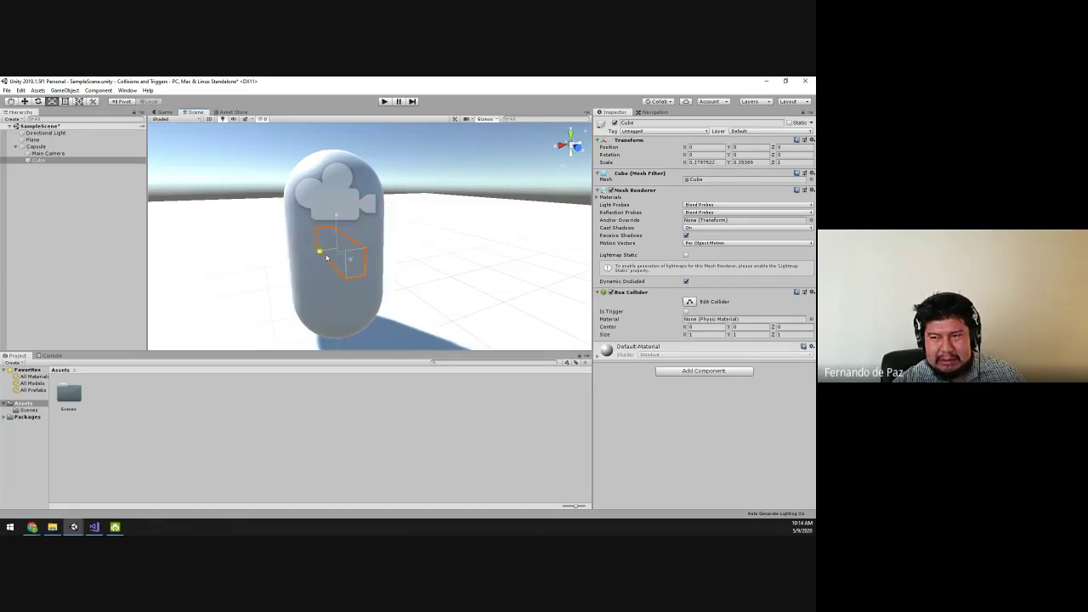
drag(337, 216, 290, 256)
Move the bar-shaped cube out to the capsule's side and forward, to about 0.54 on X and 0.47 on Z
key(w)
click(345, 264)
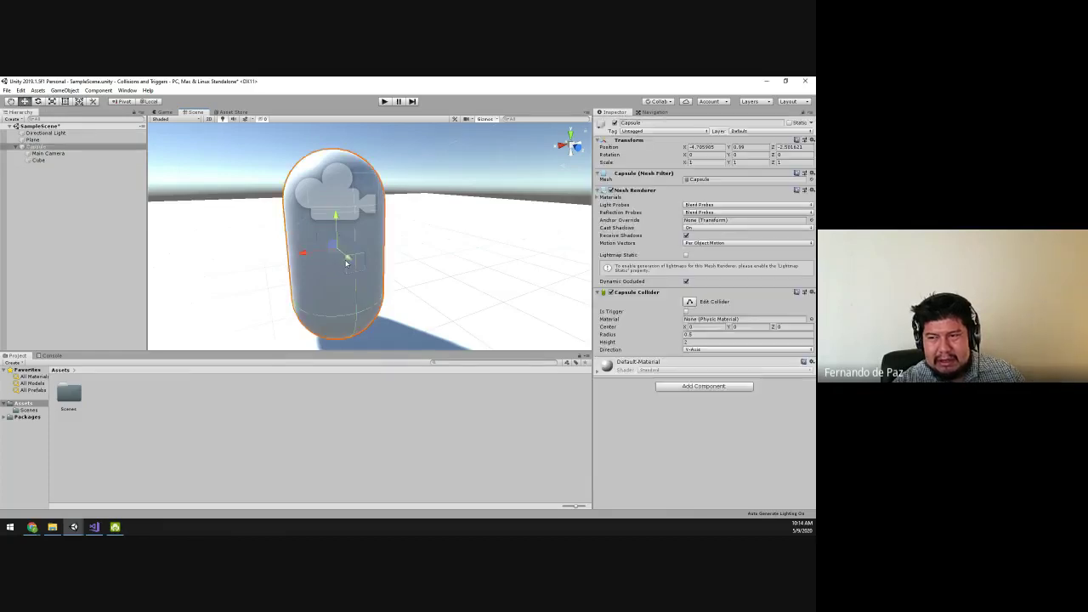
click(47, 162)
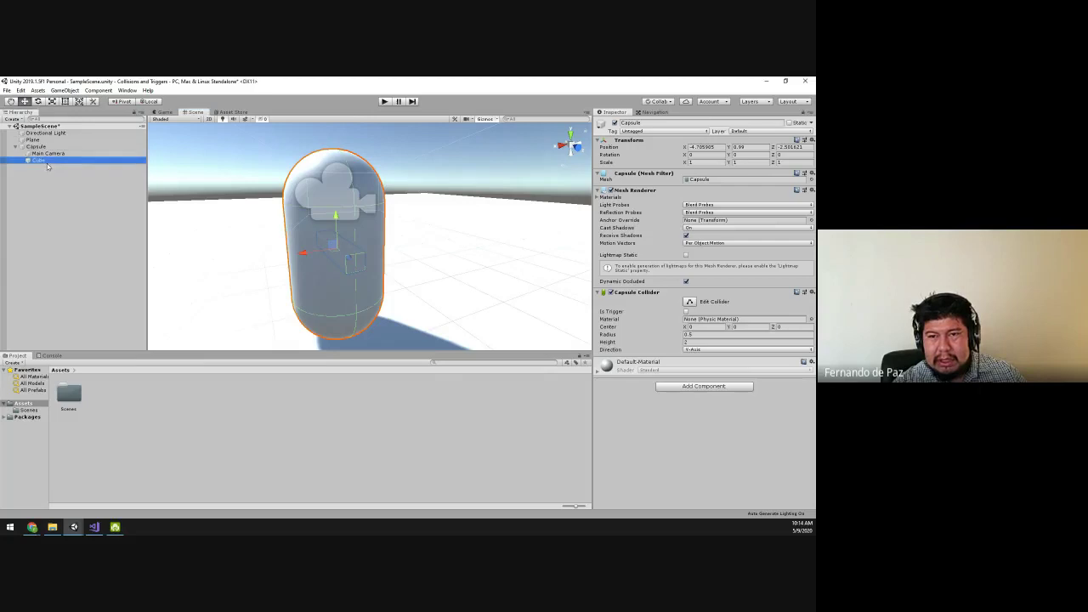
drag(304, 252, 257, 260)
key(r)
drag(280, 223, 442, 249)
key(w)
click(429, 188)
alt+drag(429, 188, 284, 274)
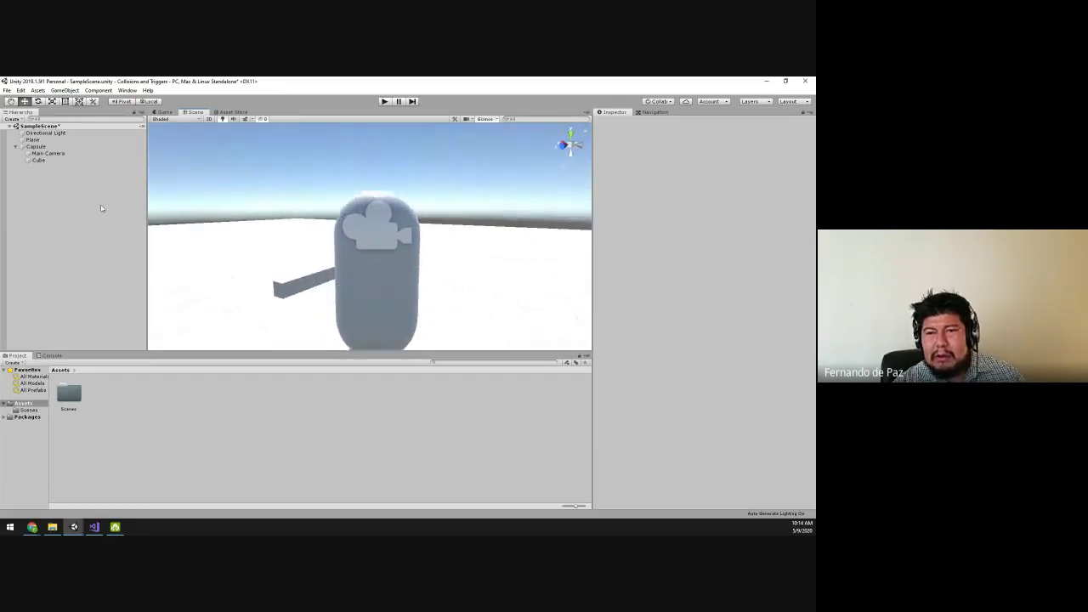
Raise the bar-shaped cube to about 0.27 on Y and check how it appears in the Game view
click(42, 153)
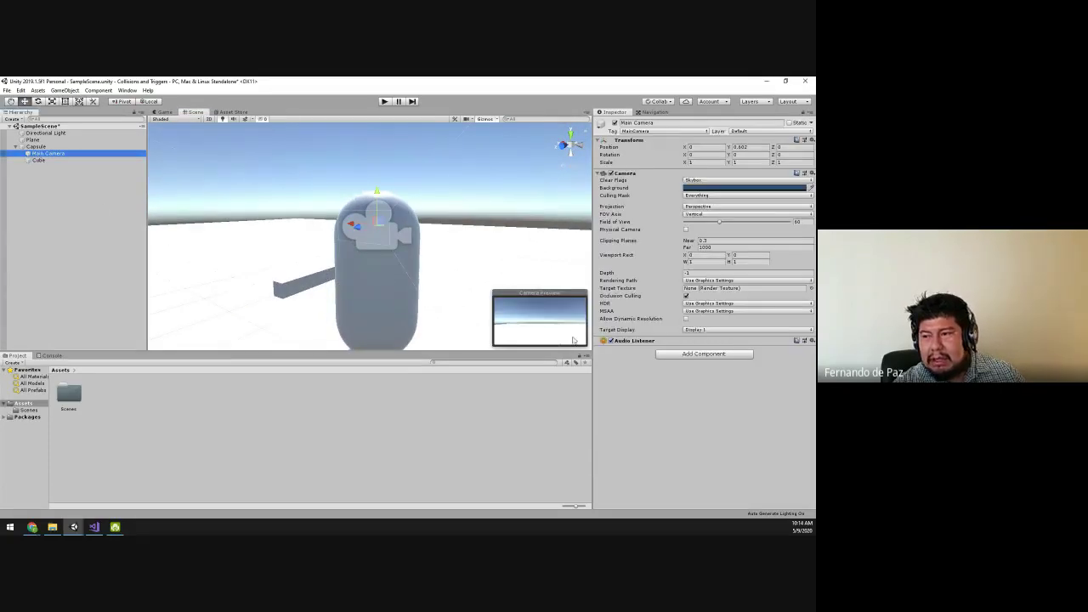
alt+drag(355, 306, 363, 289)
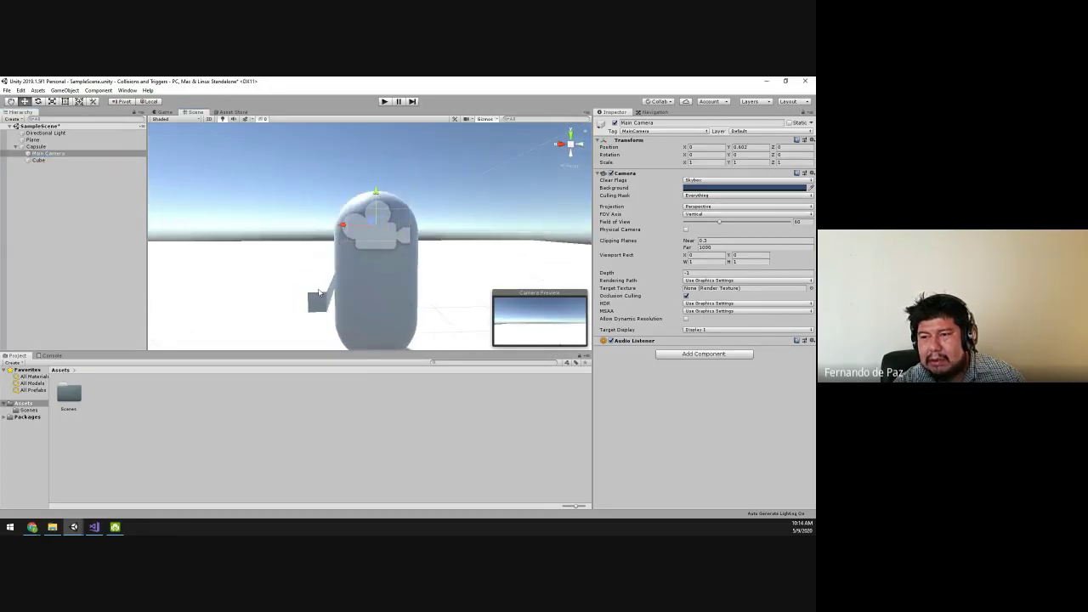
click(319, 294)
drag(330, 256, 332, 230)
click(40, 153)
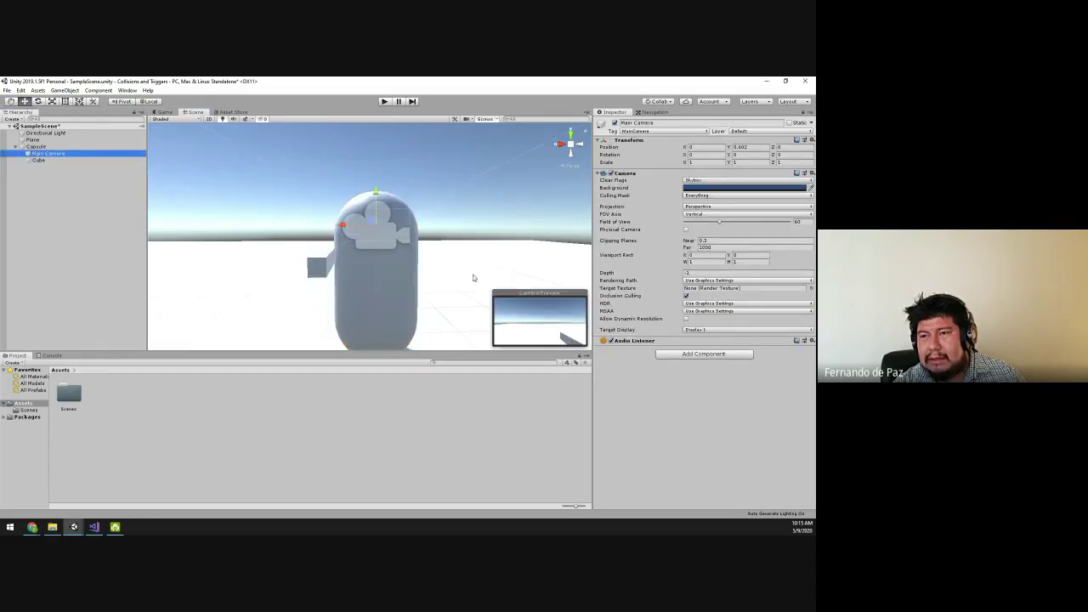
click(155, 113)
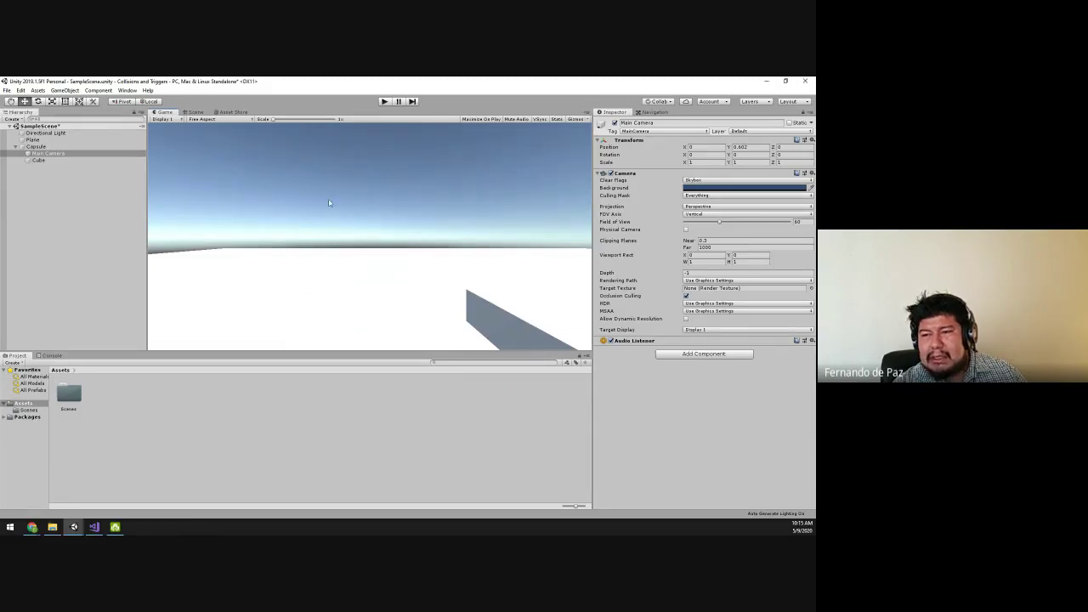
click(193, 112)
Examine the capsule, the camera and the arm-like bar from several angles in the scene
alt+drag(425, 279, 264, 298)
key(alt+Tab)
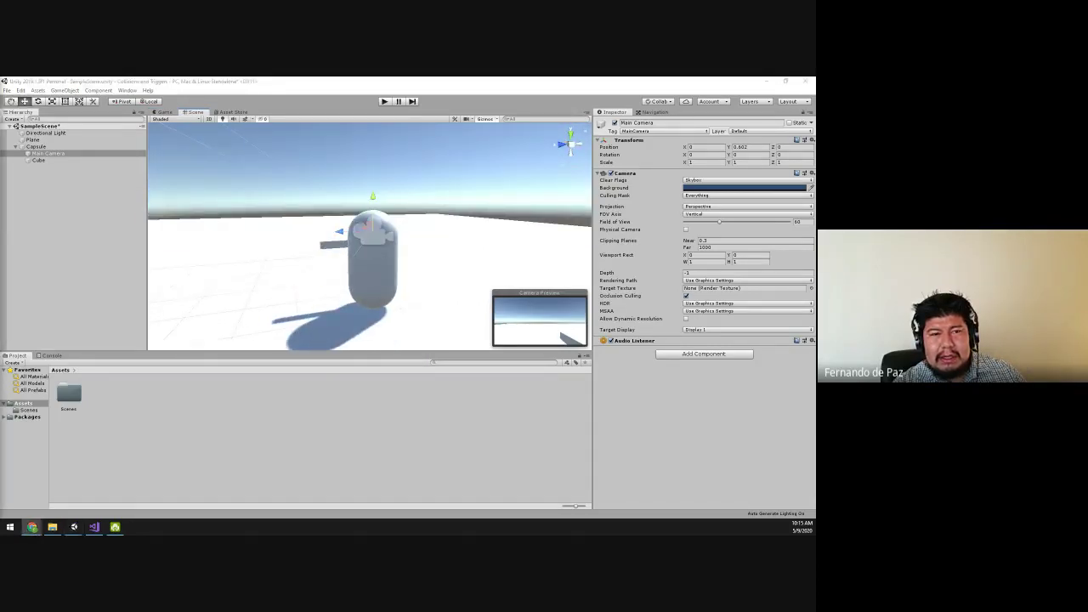
click(461, 194)
alt+drag(481, 250, 498, 279)
scroll(498, 280, down, 5)
click(484, 292)
alt+drag(408, 297, 357, 245)
alt+right_drag(286, 238, 535, 296)
click(373, 262)
alt+drag(294, 281, 485, 281)
click(331, 270)
alt+drag(330, 273, 255, 250)
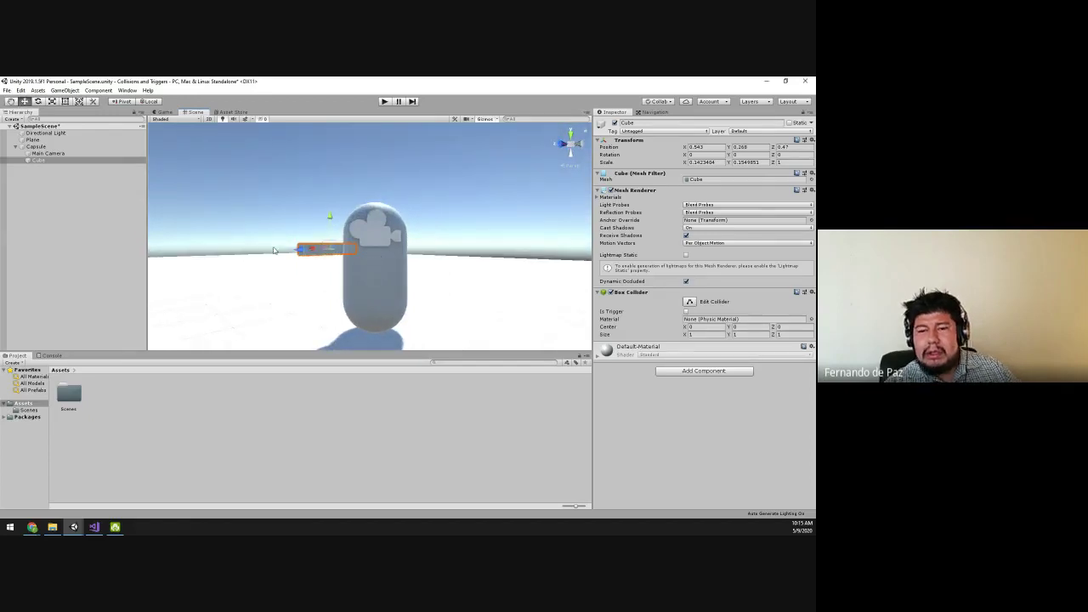
click(386, 277)
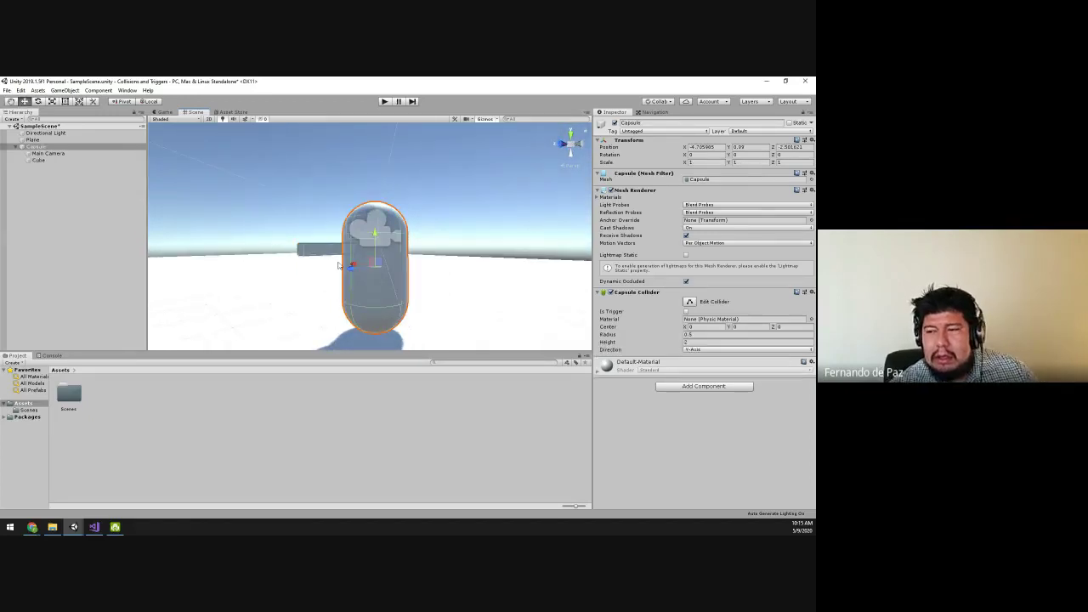
alt+drag(340, 296, 279, 209)
scroll(277, 207, up, 3)
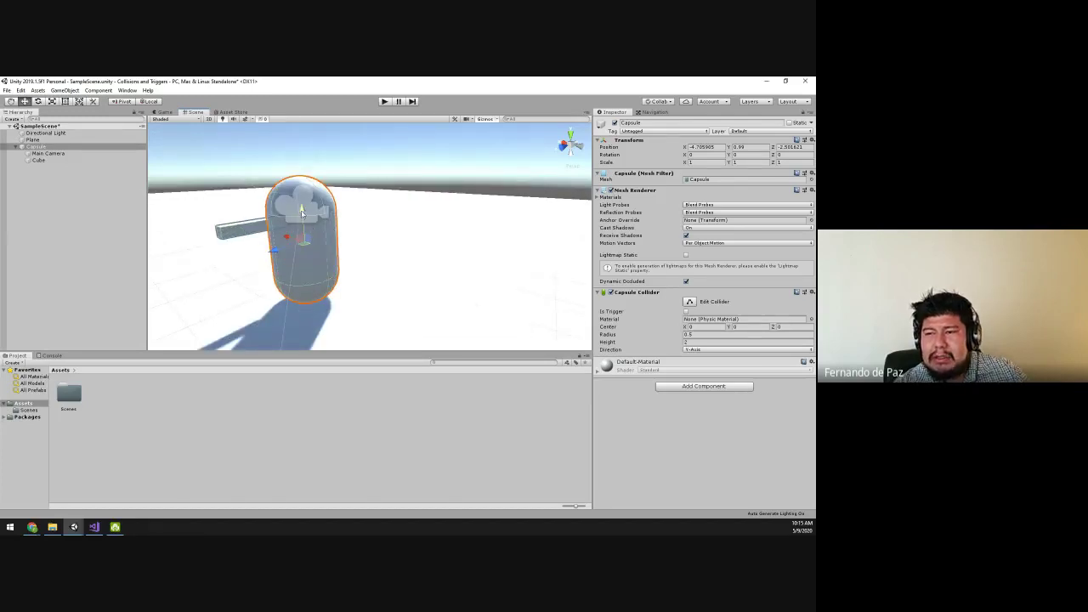
Make the Cube a child of the Main Camera instead of the capsule
click(48, 153)
click(38, 160)
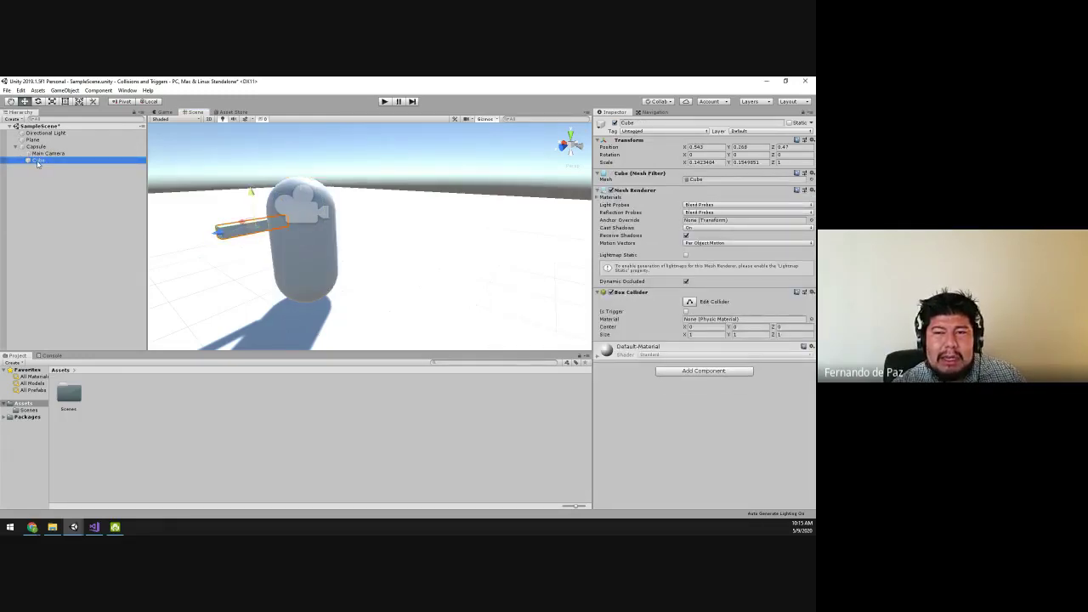
mouse_move(37, 164)
mouse_down()
mouse_move(51, 158)
mouse_move(39, 151)
mouse_up()
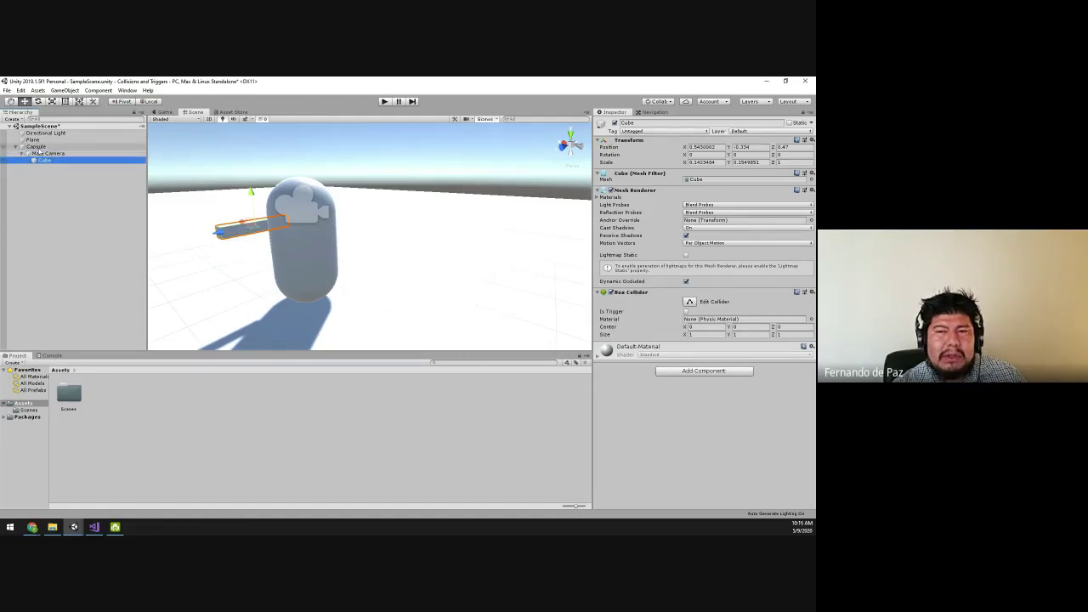
drag(39, 158, 49, 162)
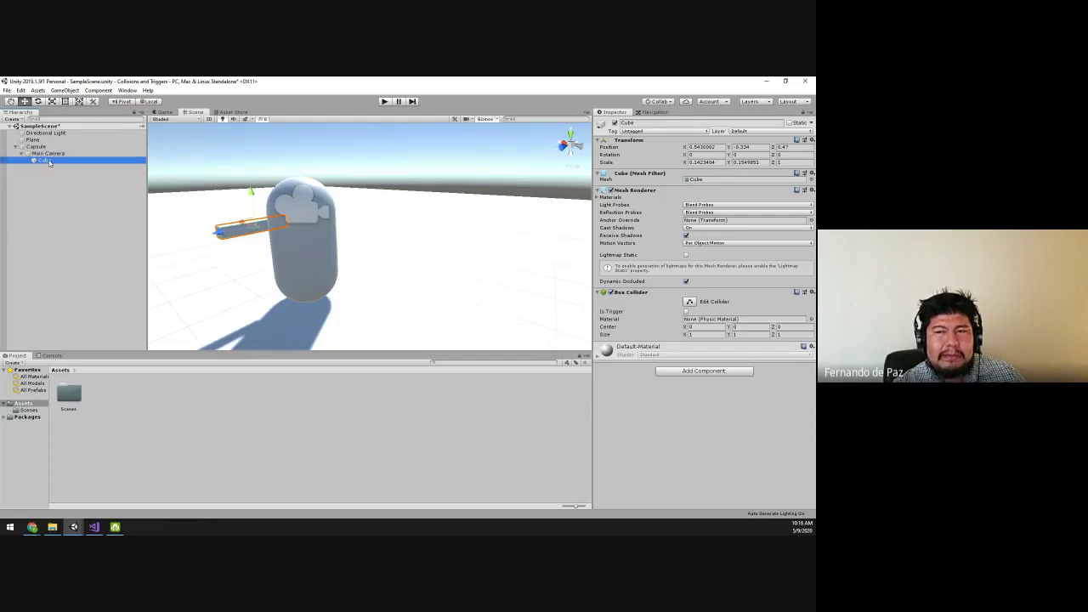
drag(51, 160, 69, 157)
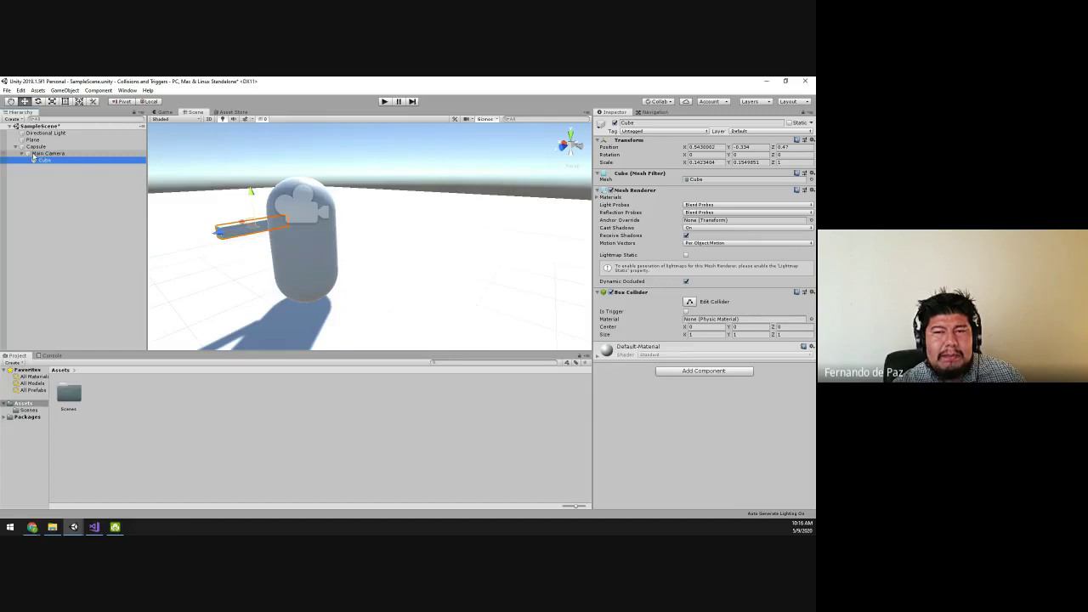
Move the Main Camera with its cube out of the capsule to the scene root and delete the capsule
click(34, 154)
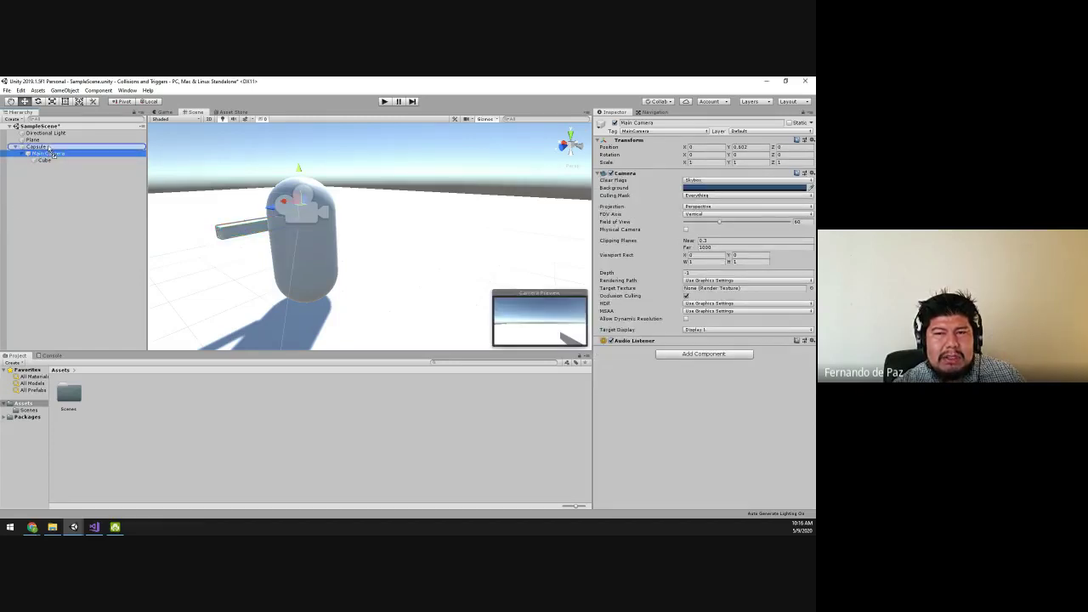
drag(15, 197, 21, 204)
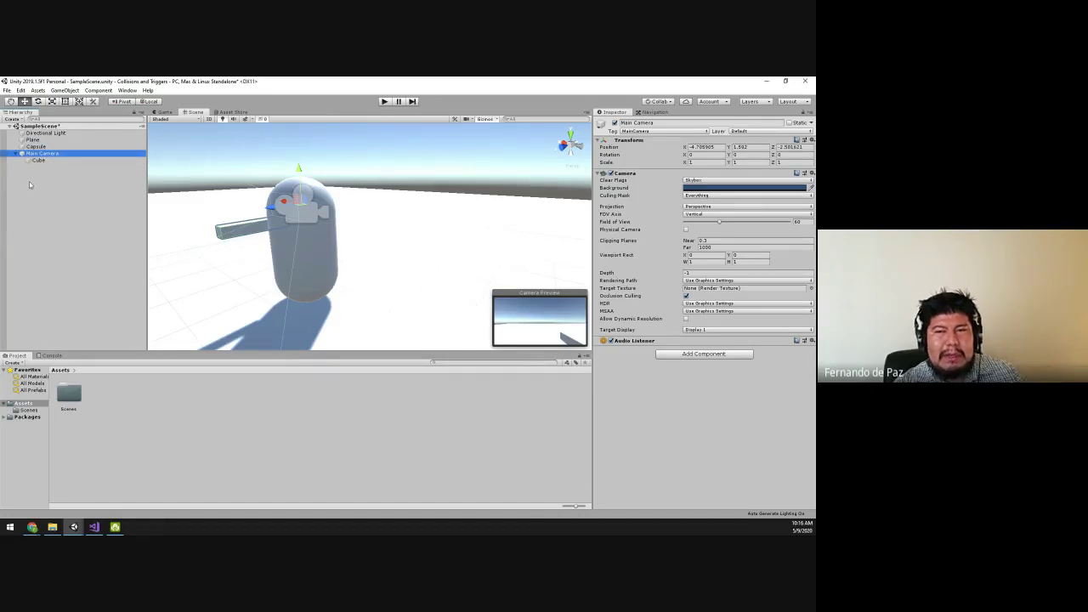
click(31, 147)
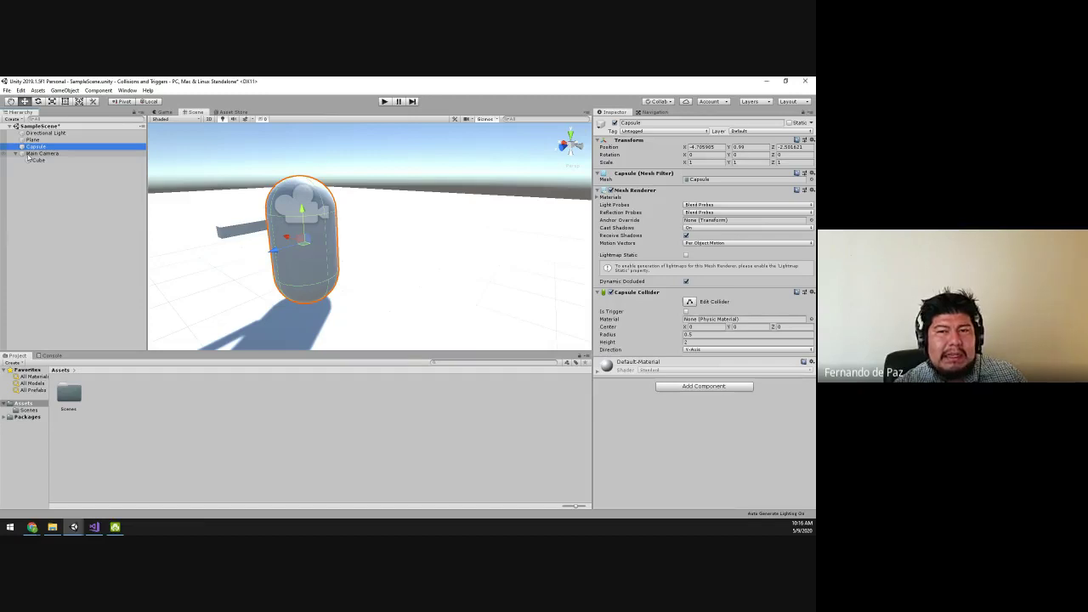
right_click(42, 146)
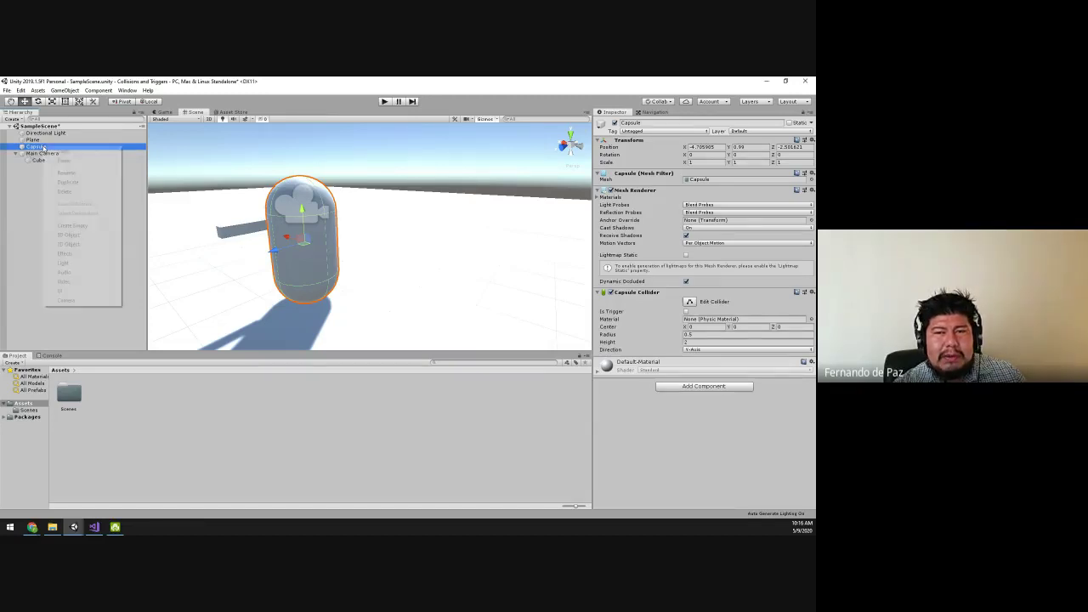
click(70, 193)
alt+drag(311, 226, 407, 229)
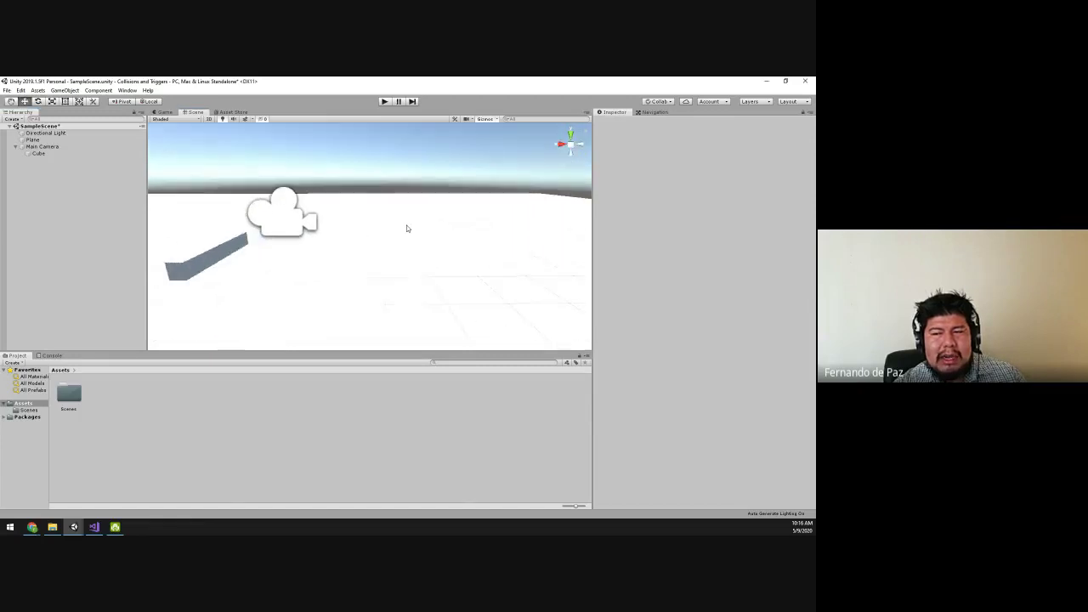
alt+drag(359, 218, 273, 235)
click(366, 214)
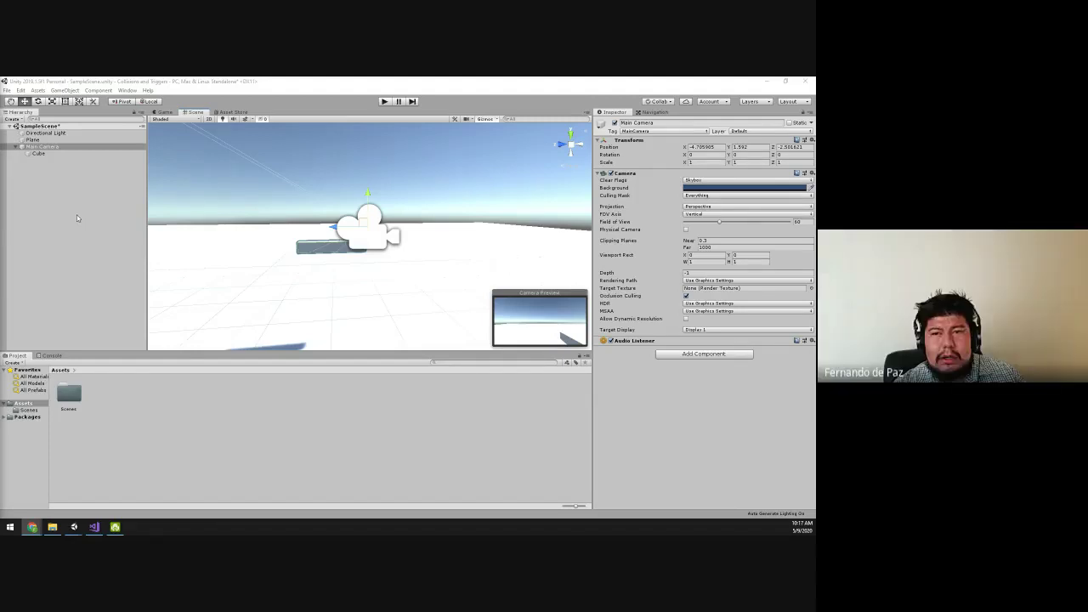
alt+drag(216, 250, 408, 263)
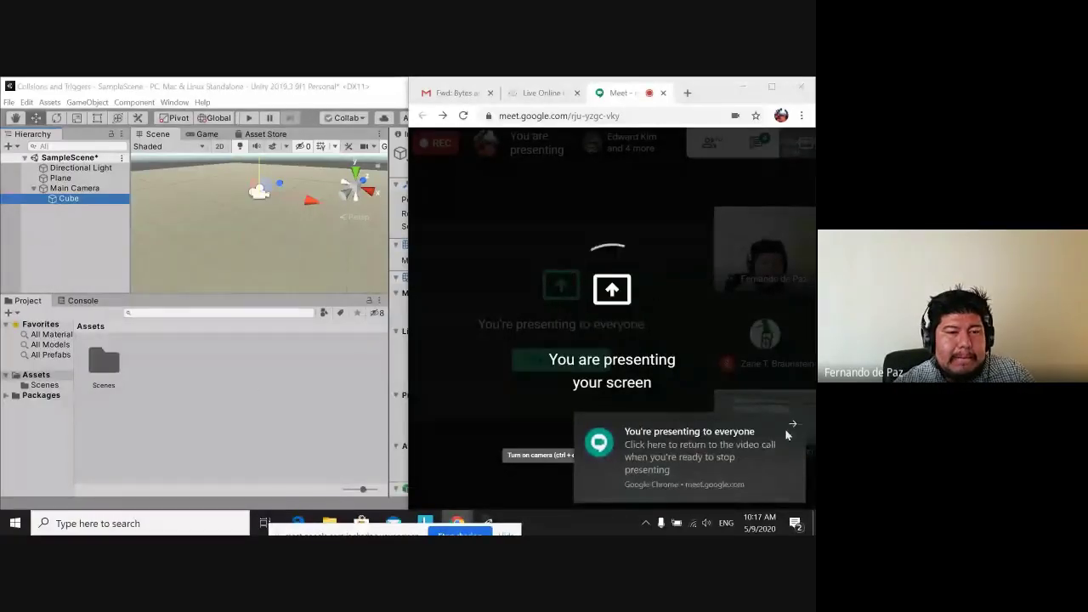
Switch to the Unity 2019.3.9f1 window, maximize it, and inspect the cube under the Main Camera
click(393, 93)
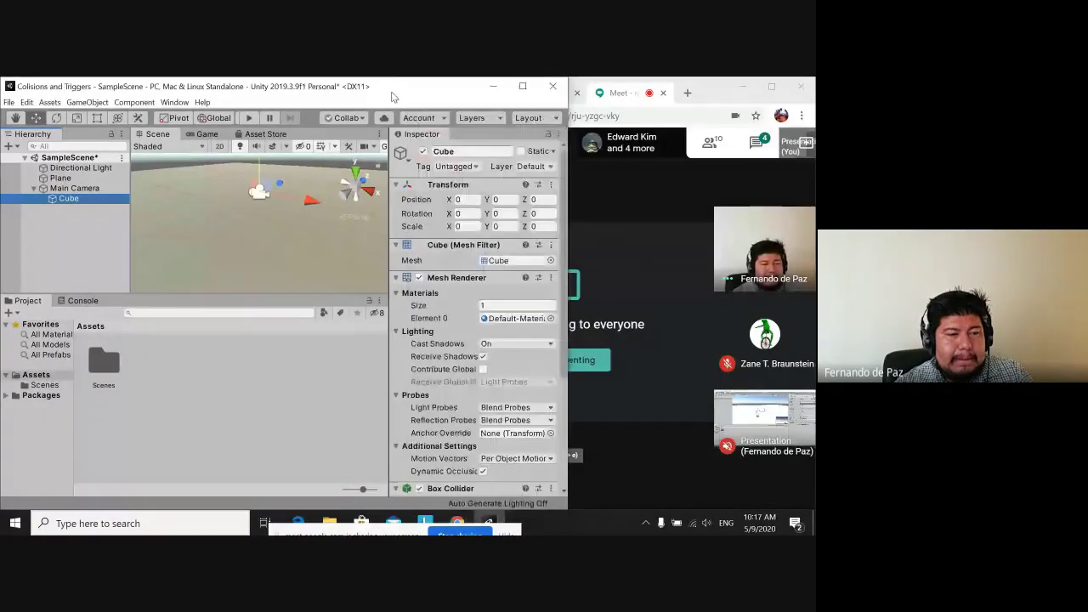
click(521, 86)
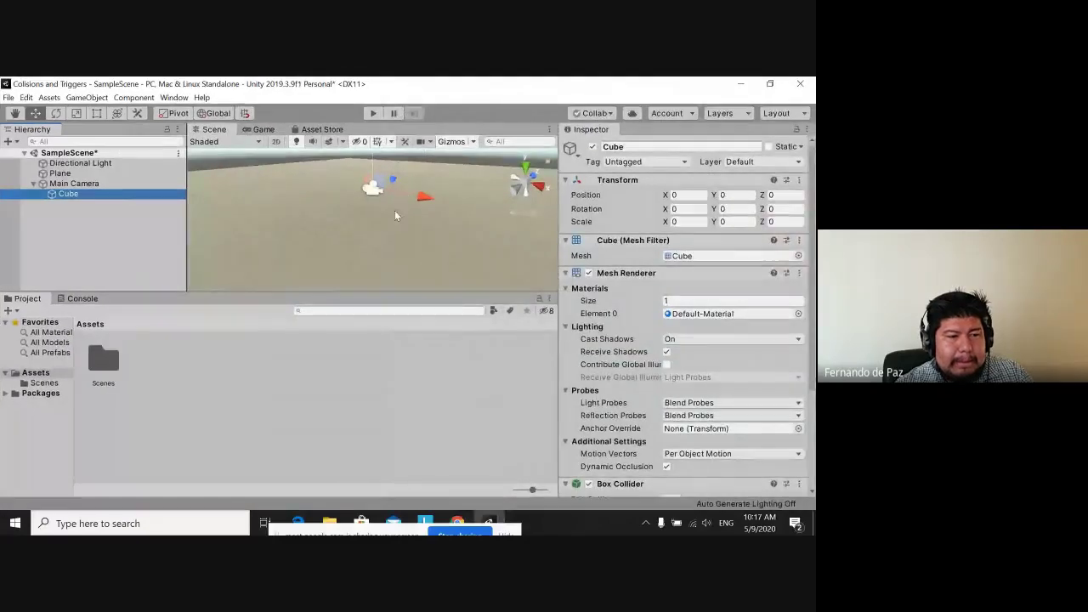
alt+click(491, 223)
right_drag(441, 220, 124, 302)
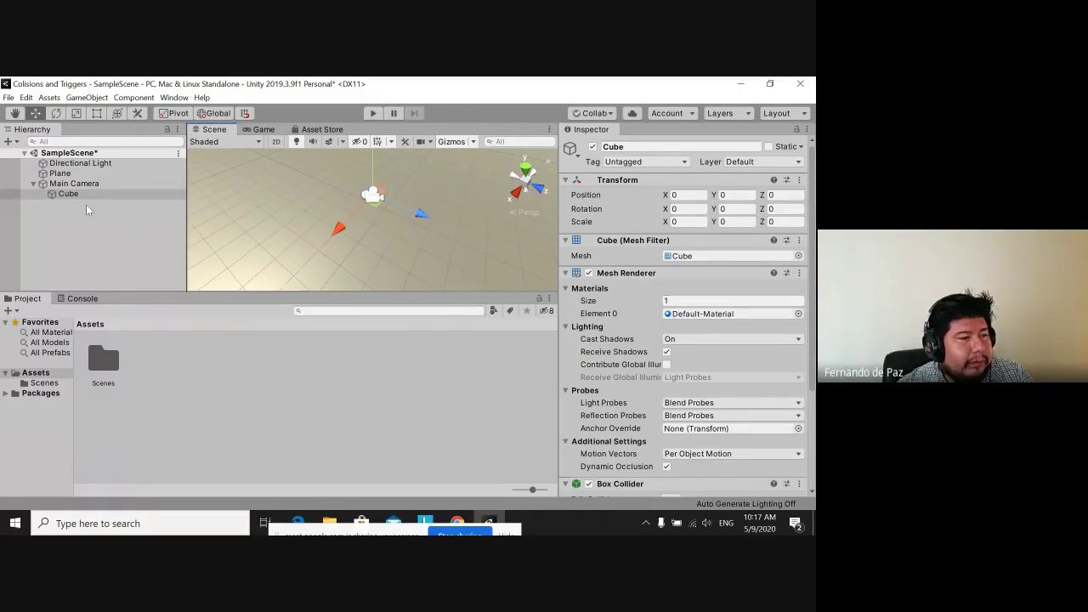
click(90, 195)
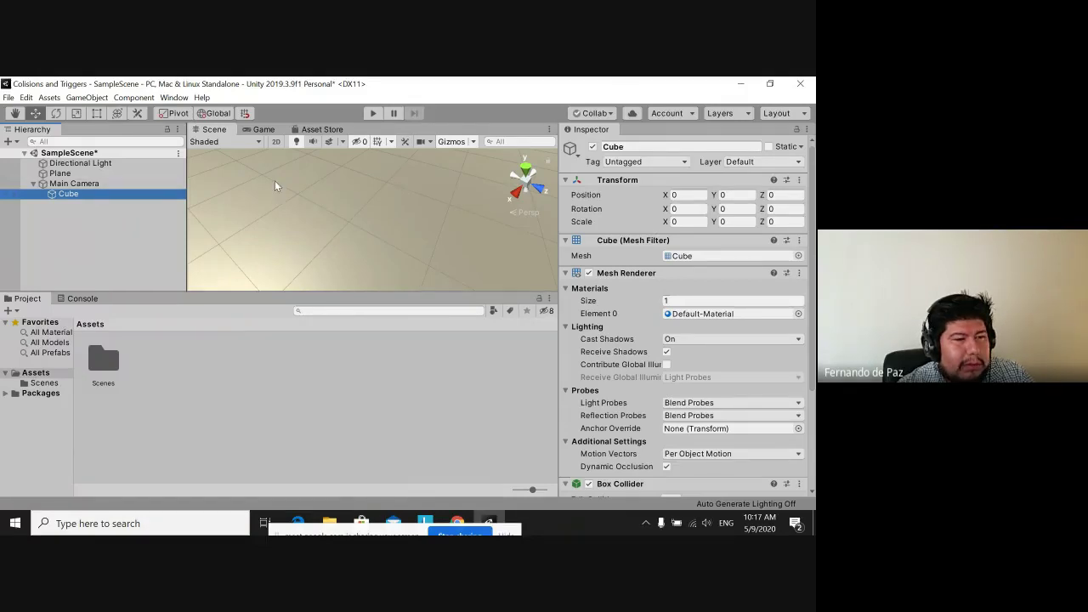
Set the Cube's scale to 1 on X, Y and Z and focus the scene on it
click(701, 221)
key(BackSpace)
text(1)
click(731, 224)
key(BackSpace)
text(1)
click(769, 222)
key(BackSpace)
text(1)
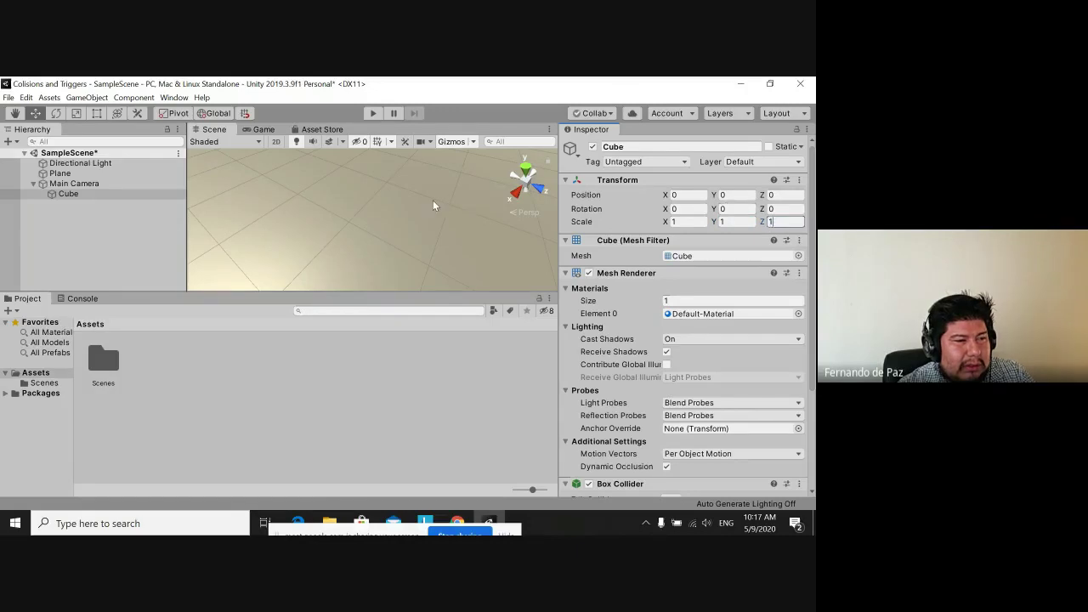
scroll(433, 205, down, 5)
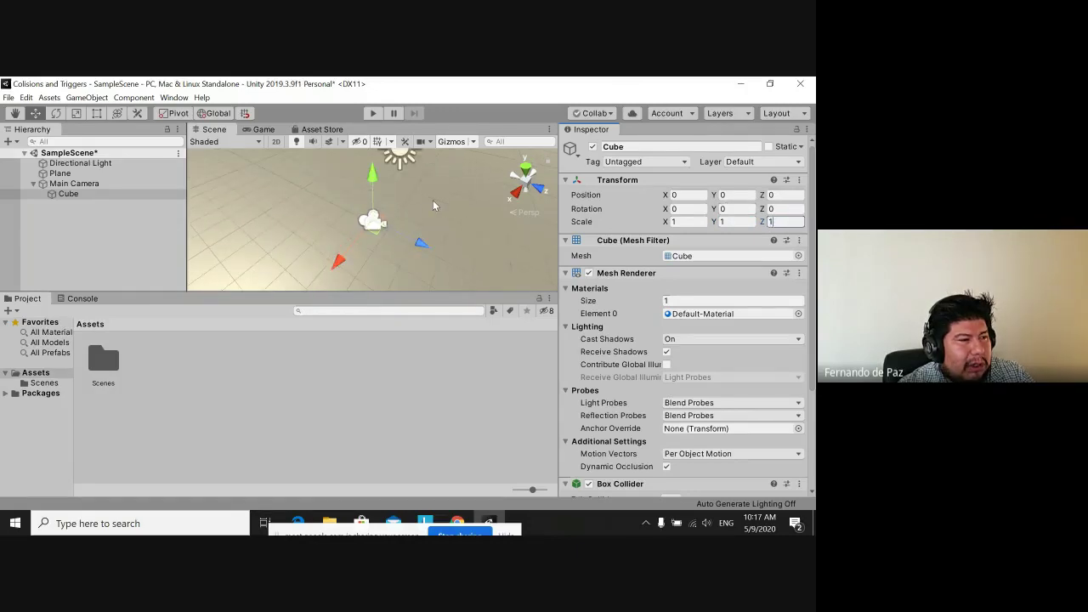
double_click(68, 194)
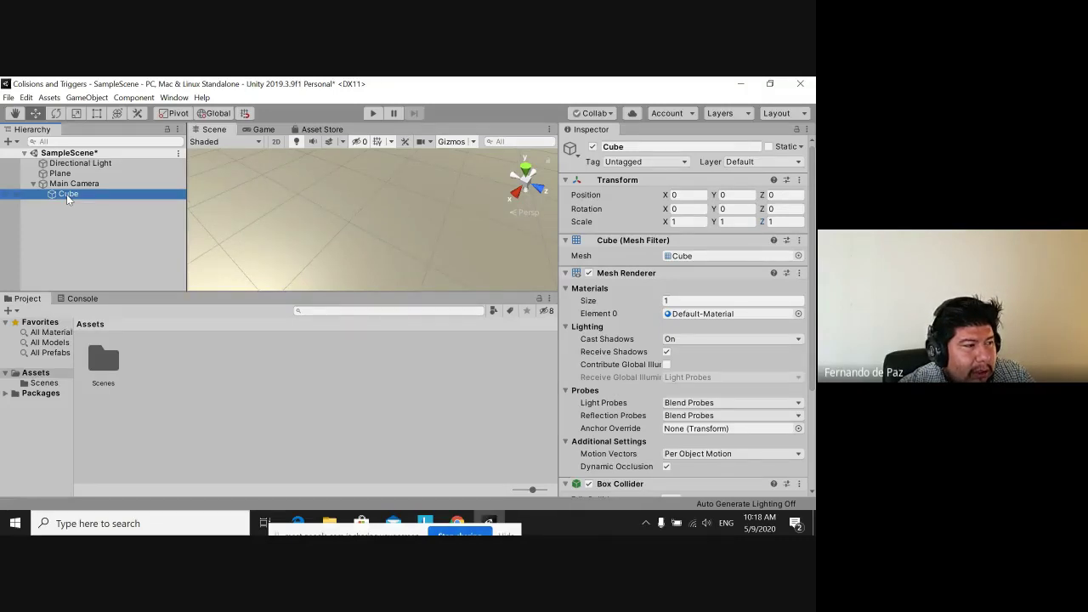
Set the Main Camera's position to 0 on X, Y and Z
click(73, 186)
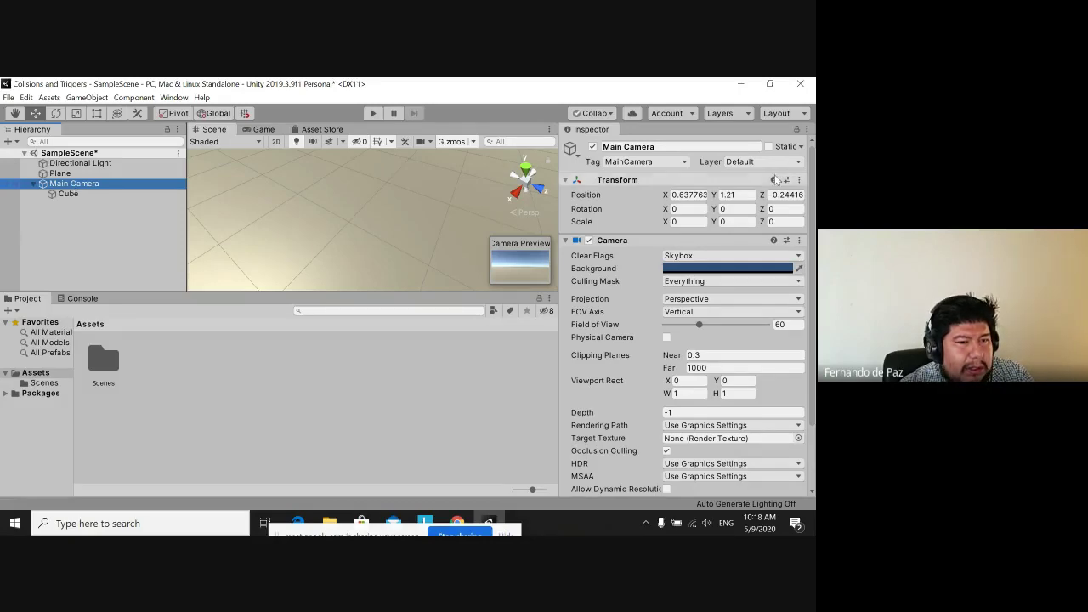
click(703, 195)
key(BackSpace)
text(0)
click(727, 195)
text(0)
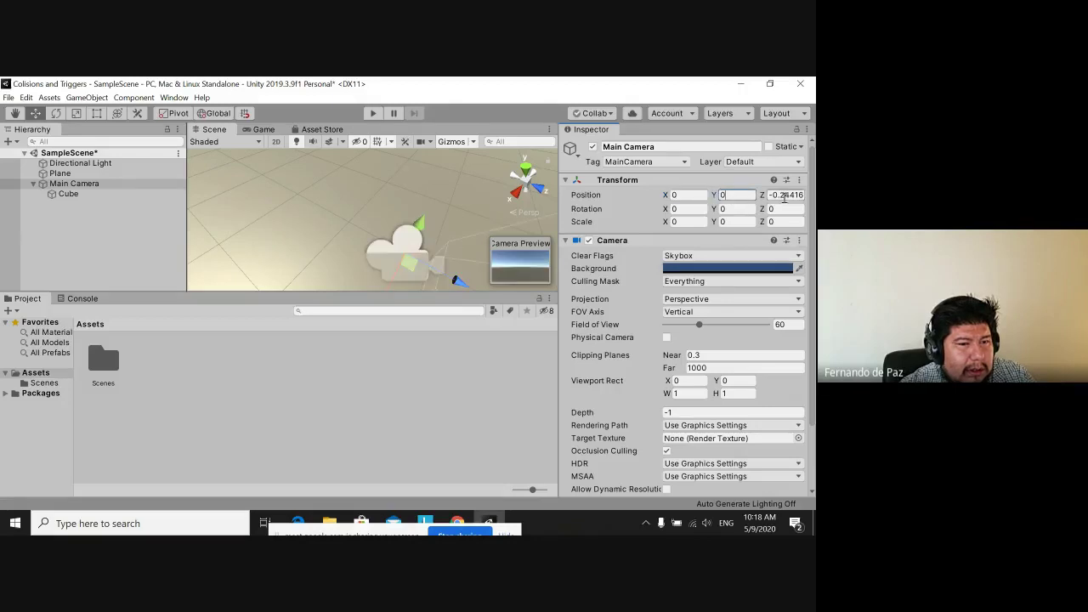
click(784, 195)
text(0)
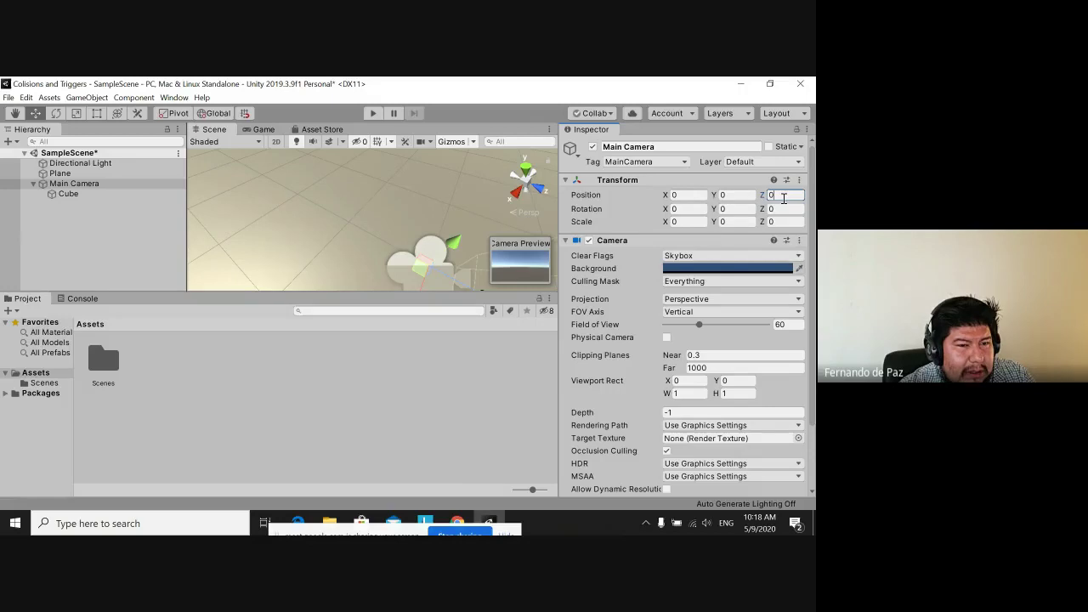
Set the Main Camera's scale to 1 on X, Y and Z
alt+drag(395, 204, 737, 234)
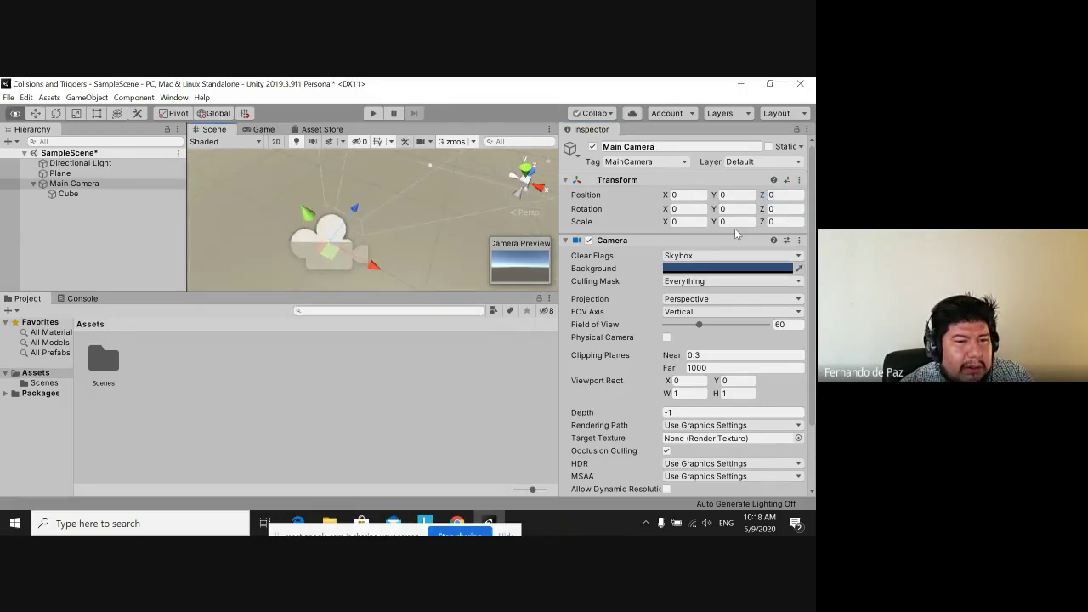
click(686, 221)
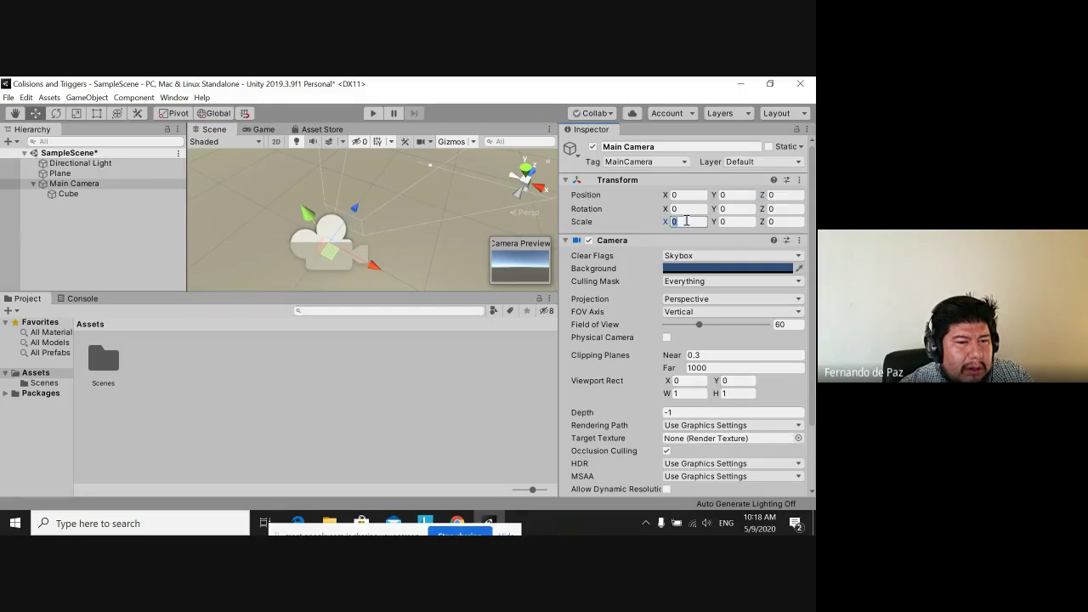
text(1)
click(727, 221)
text(1)
click(771, 221)
text(1)
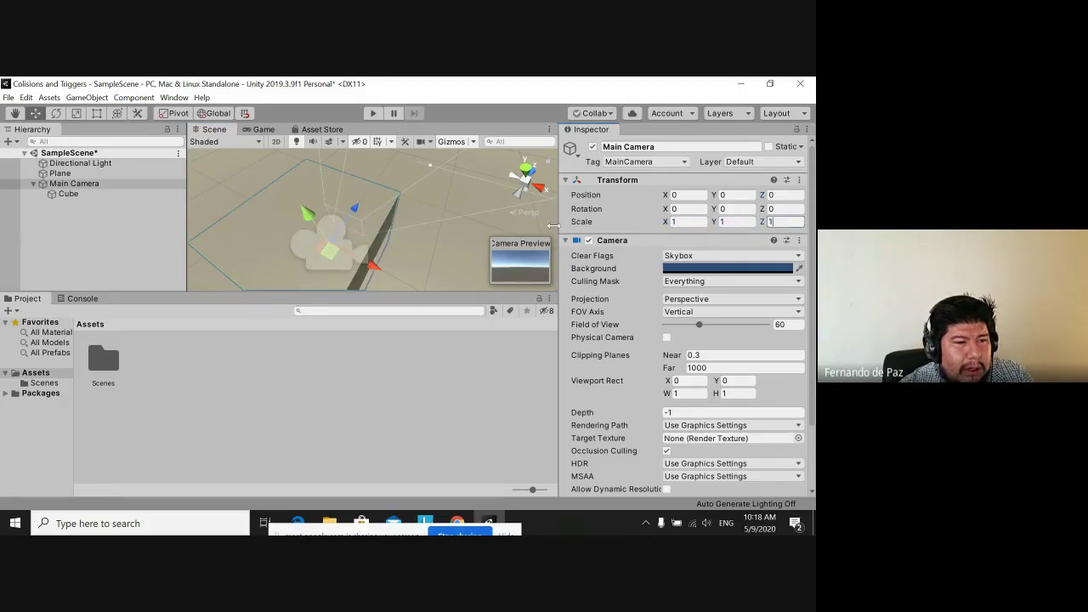
Raise the Main Camera with its cube above the plane to a Y position of about 0.8
alt+drag(471, 233, 425, 226)
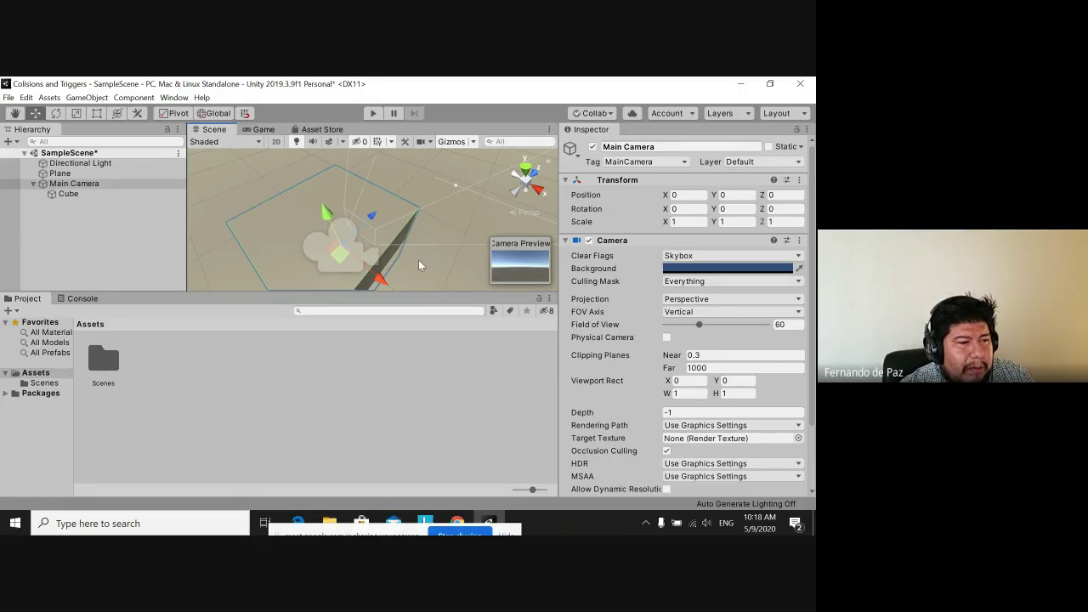
drag(327, 214, 311, 204)
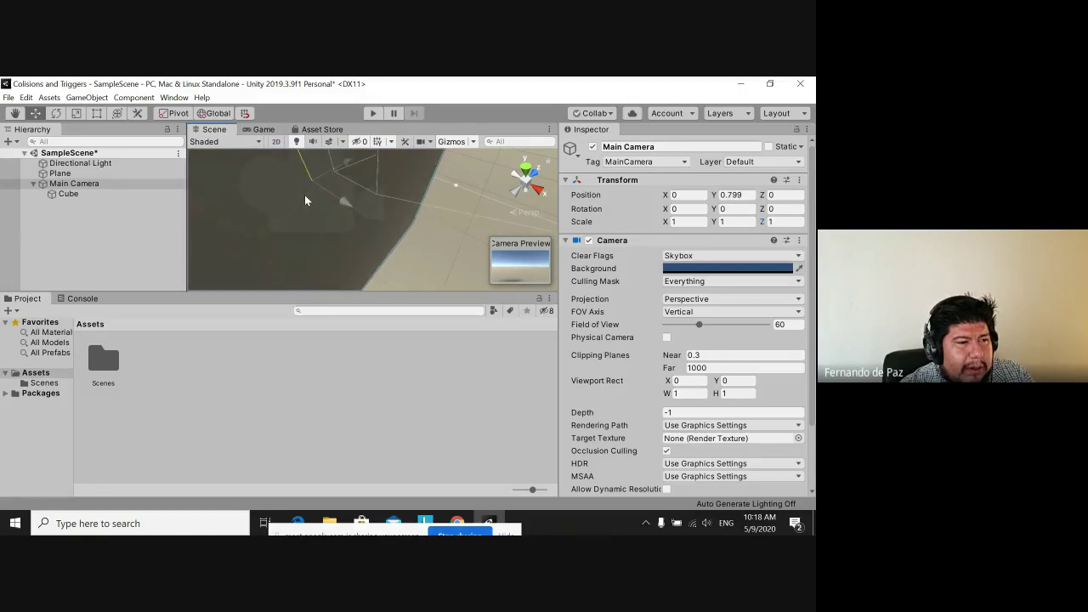
scroll(376, 240, down, 3)
scroll(380, 243, up, 3)
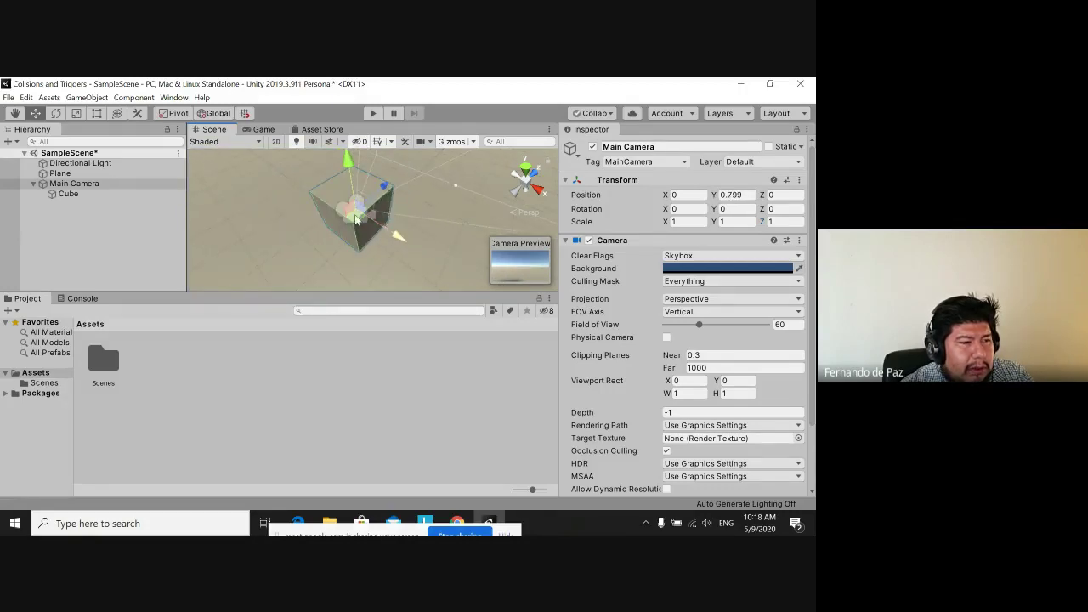
Scale the Cube into a thin bar of about 0.09 on X, 0.11 on Y and 0.87 on Z
click(154, 195)
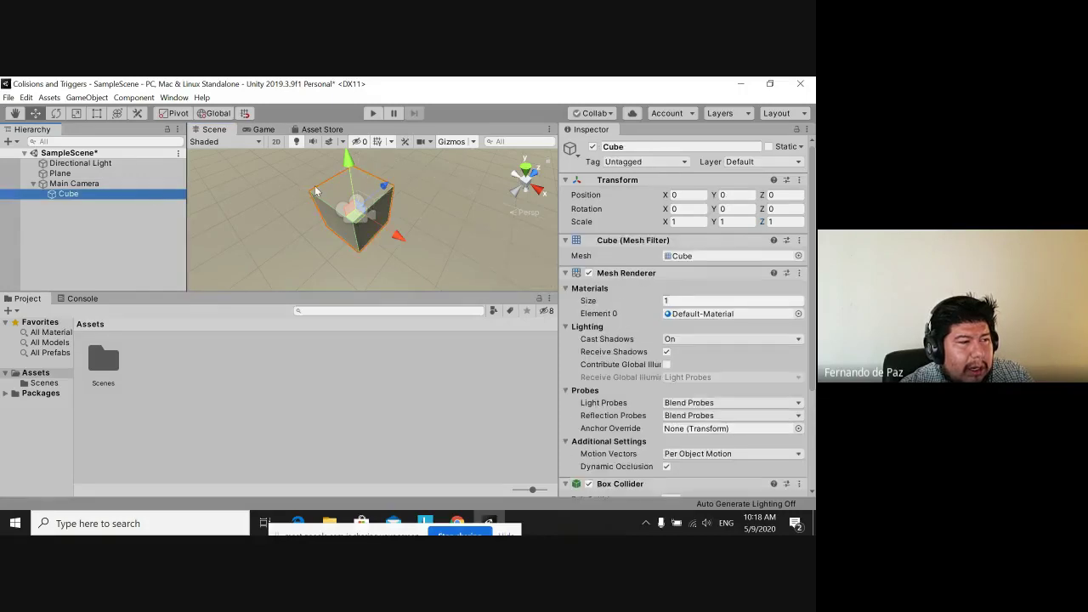
key(r)
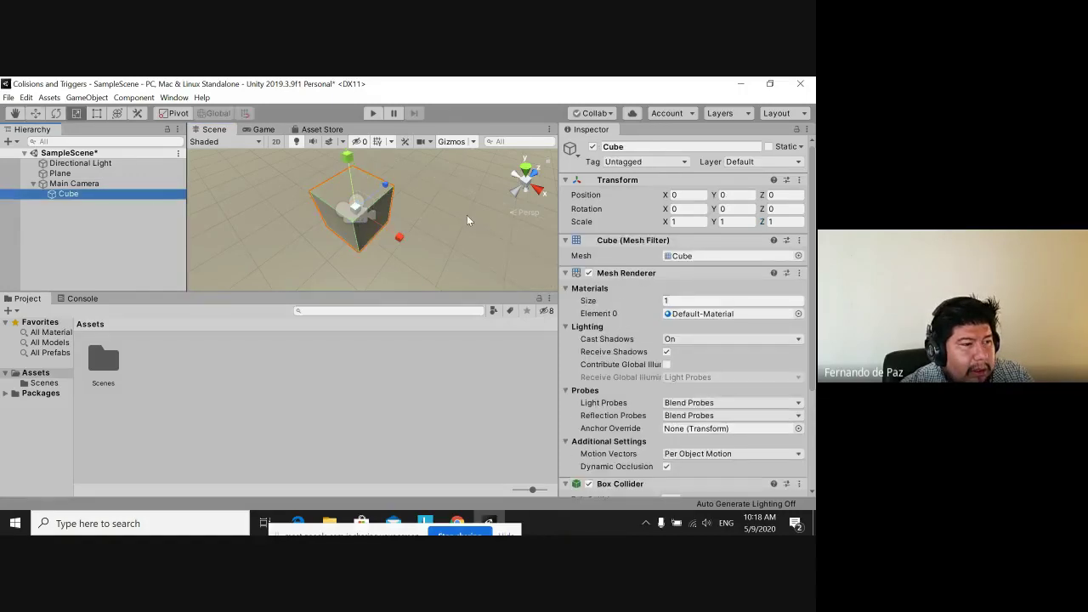
click(397, 238)
drag(397, 238, 362, 230)
drag(385, 179, 341, 184)
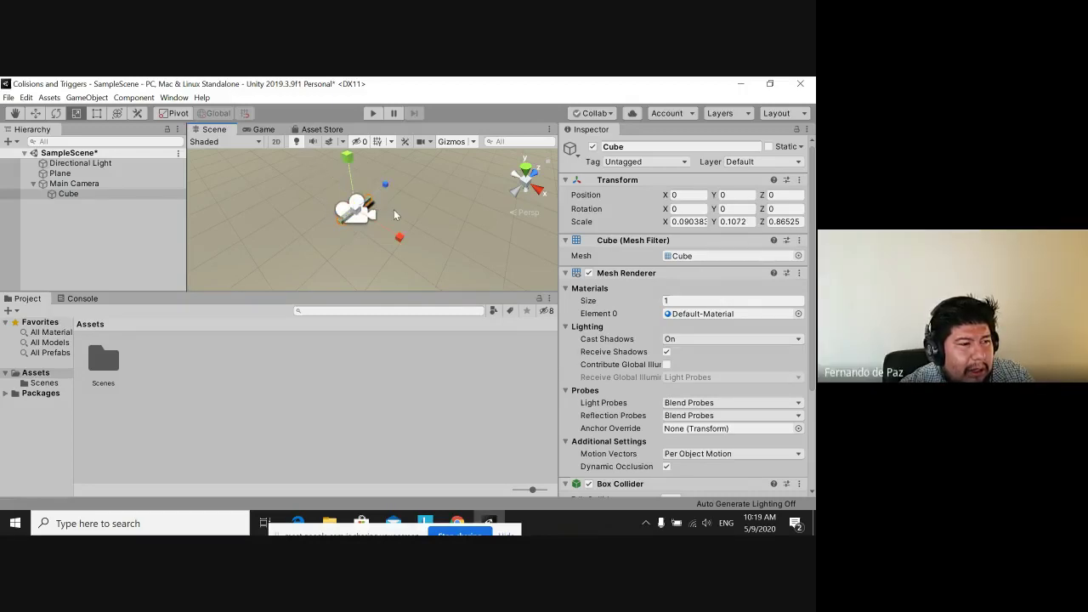
Move the Cube beside the camera to about X 0.51 and shift the Main Camera to about X -0.06
key(w)
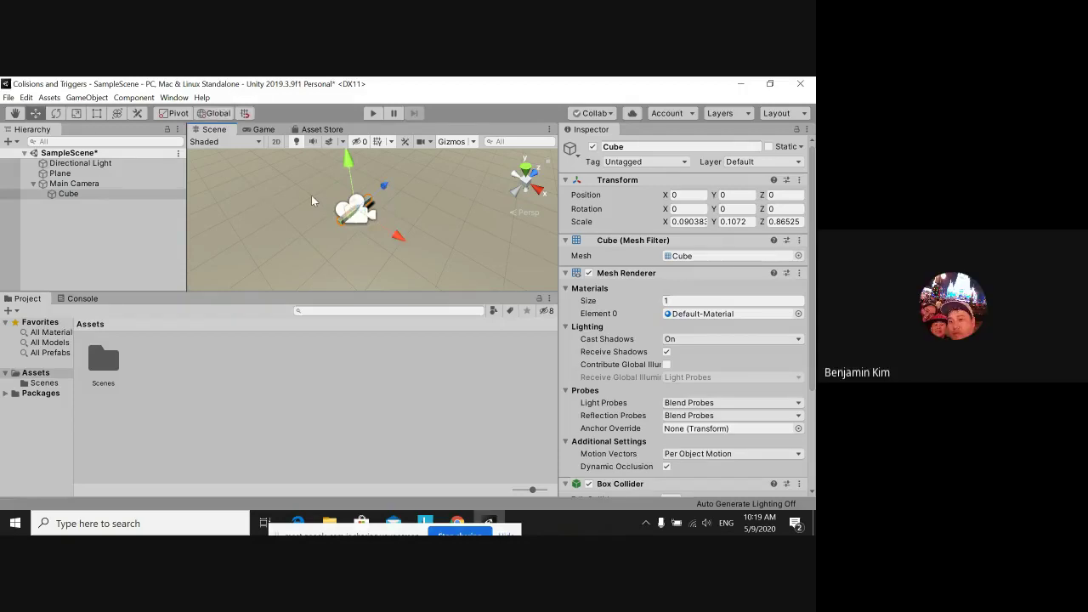
drag(392, 236, 408, 259)
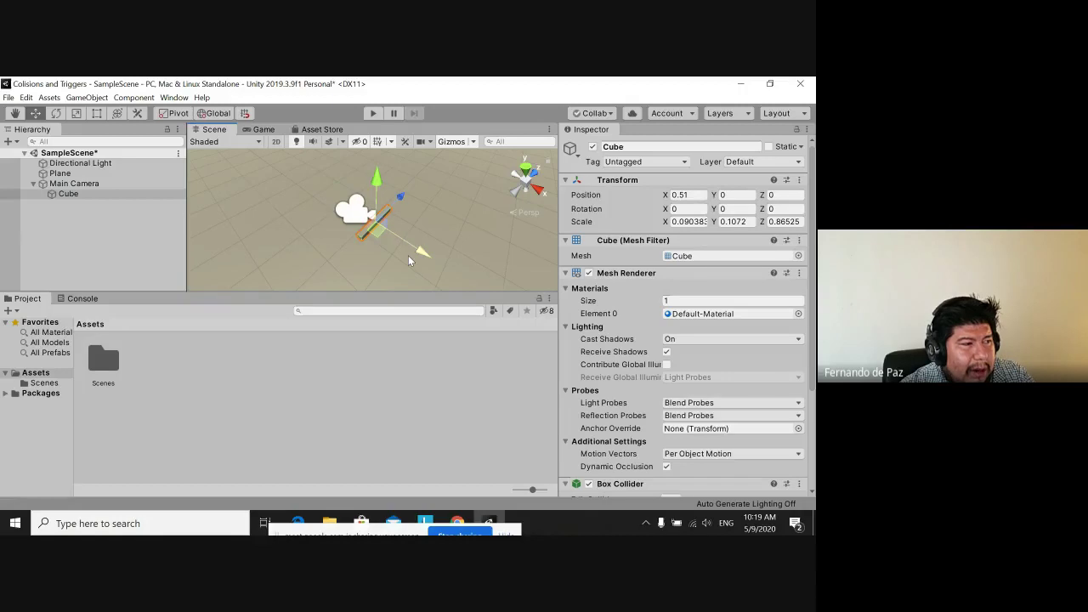
click(110, 186)
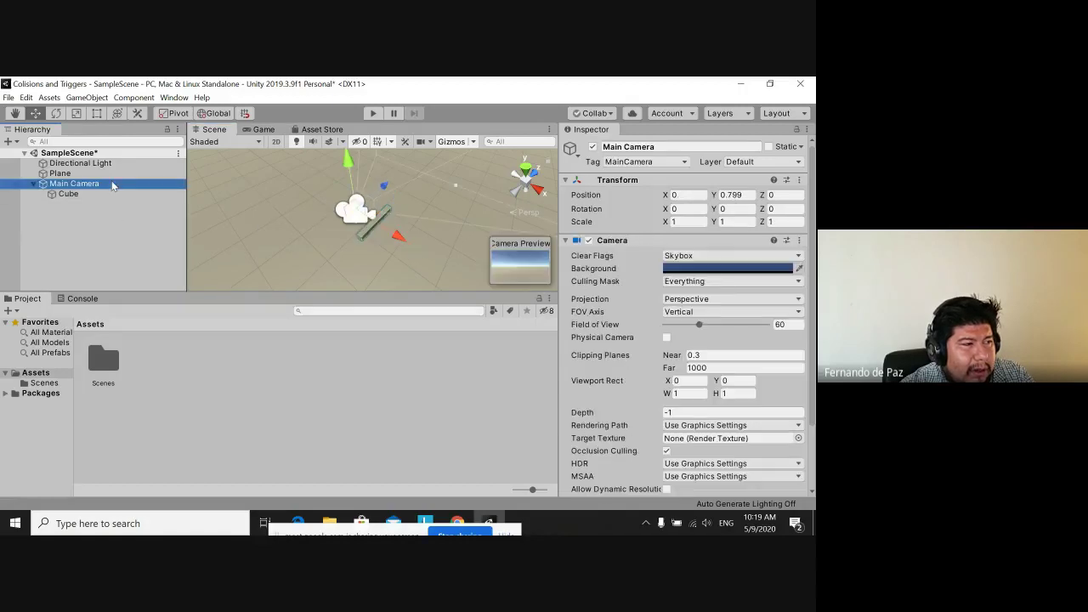
drag(404, 239, 389, 256)
click(120, 195)
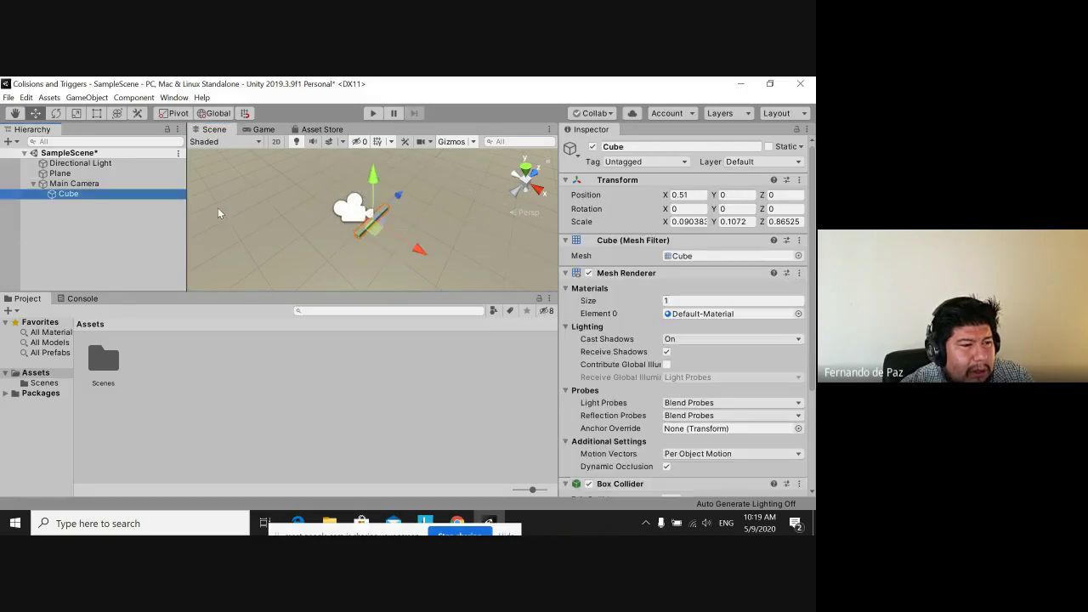
Adjust the Cube's sideways offset from the camera to about X 0.37, checking it in the camera preview
click(406, 243)
click(372, 223)
click(371, 222)
drag(405, 231, 390, 223)
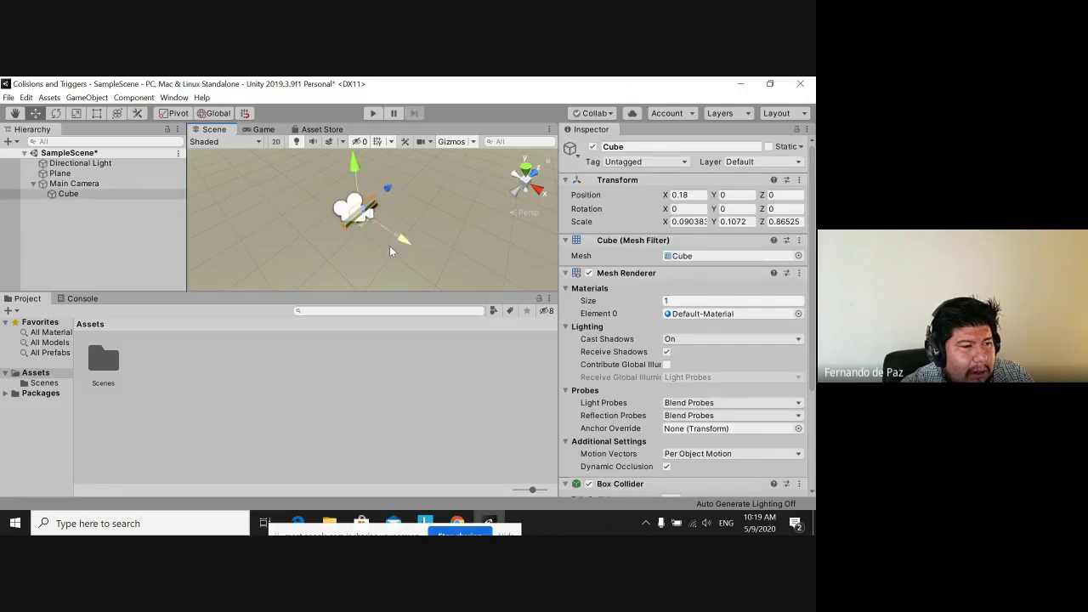
click(160, 186)
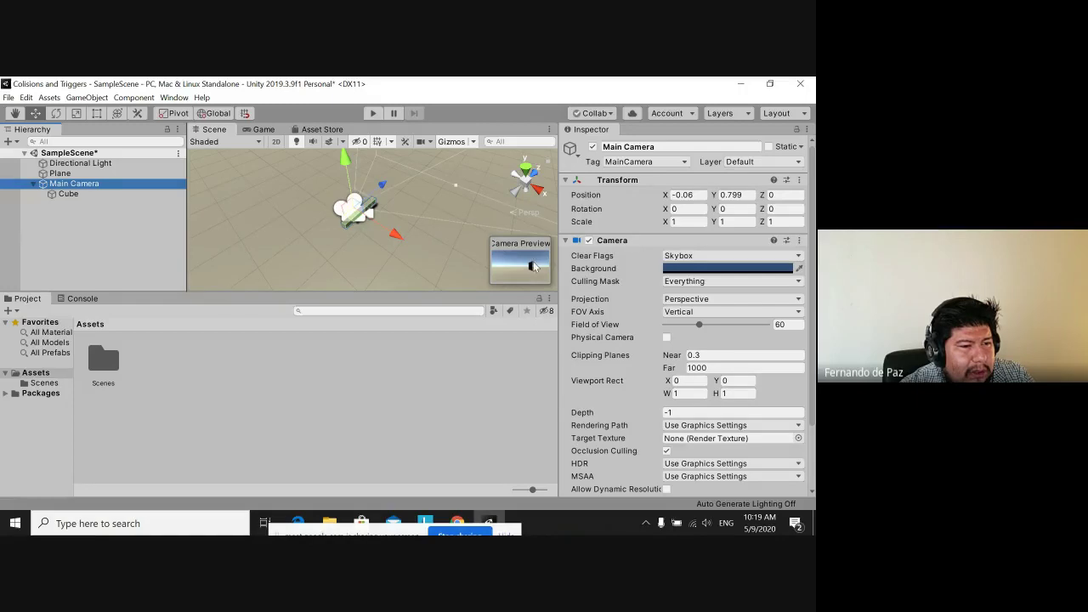
click(146, 193)
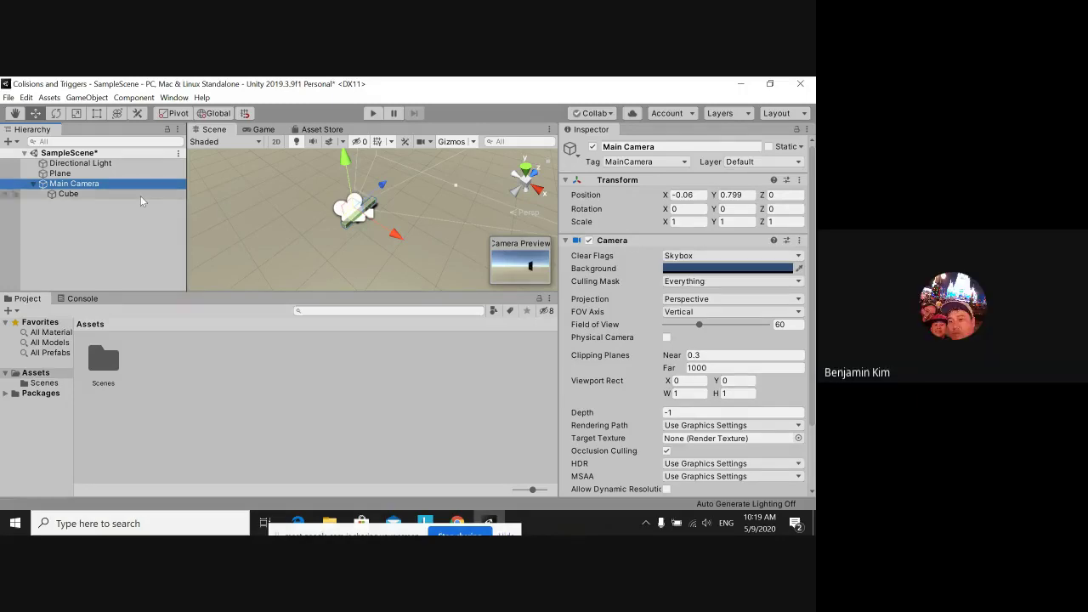
drag(403, 239, 413, 247)
Shift the Main Camera to about Z -0.05 and move the Cube forward along its Z axis, checking the camera preview
click(173, 186)
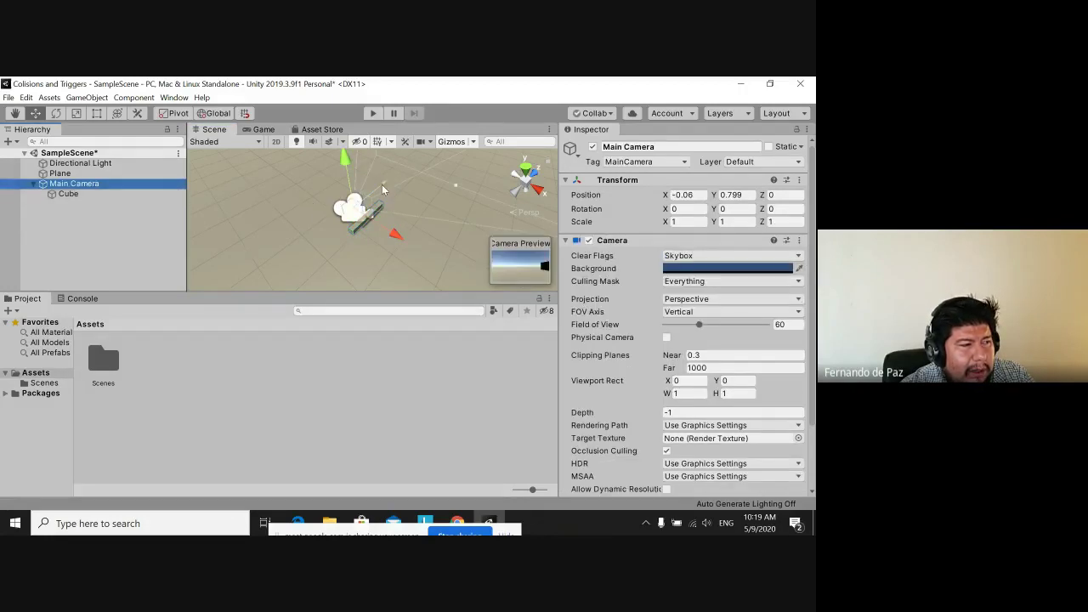
drag(381, 184, 376, 187)
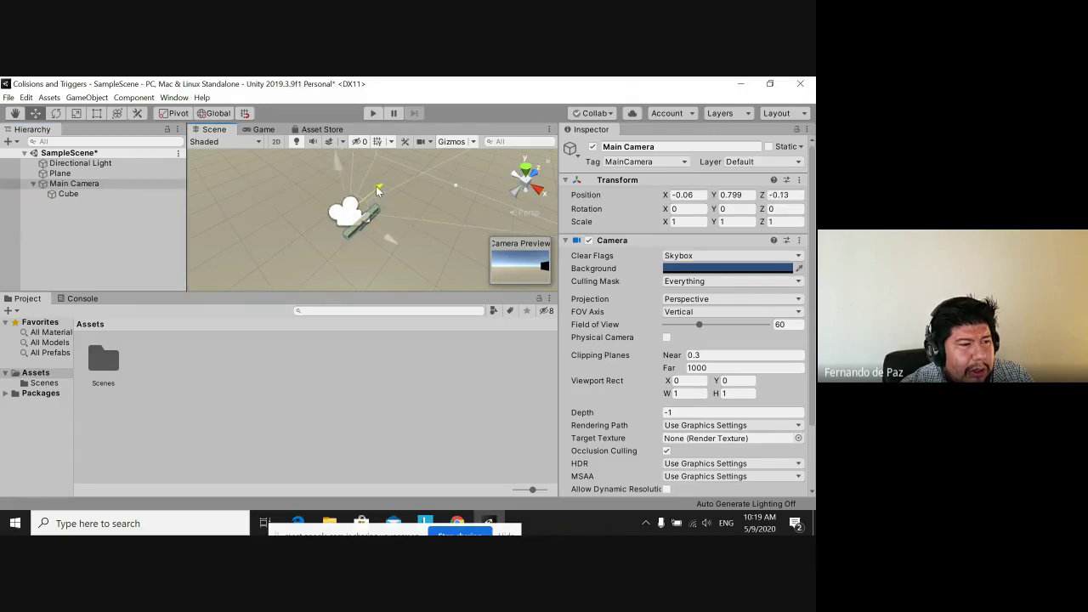
click(160, 193)
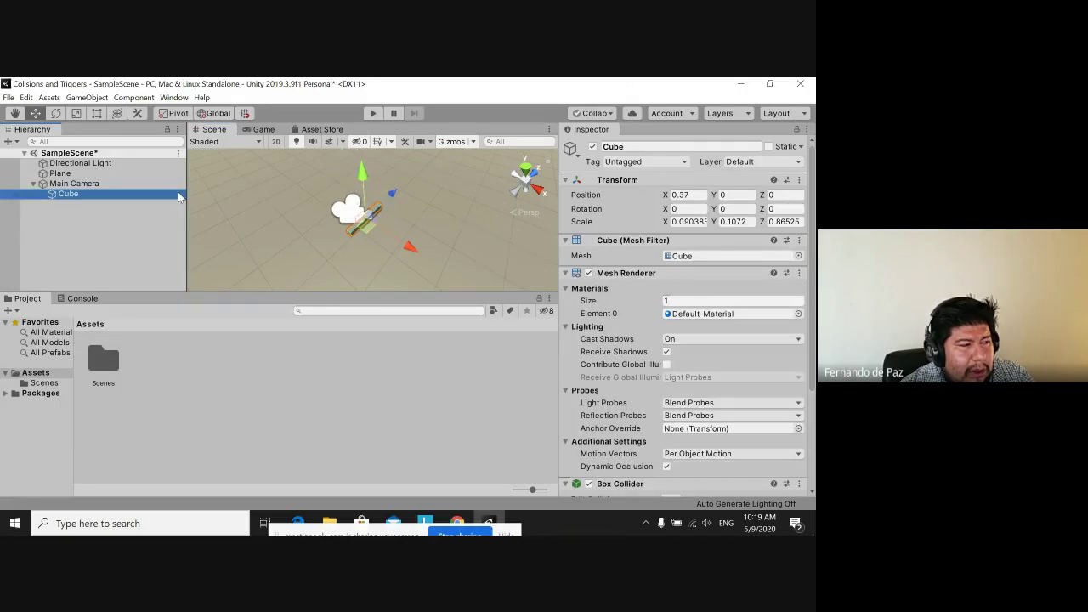
drag(390, 195, 403, 195)
click(126, 184)
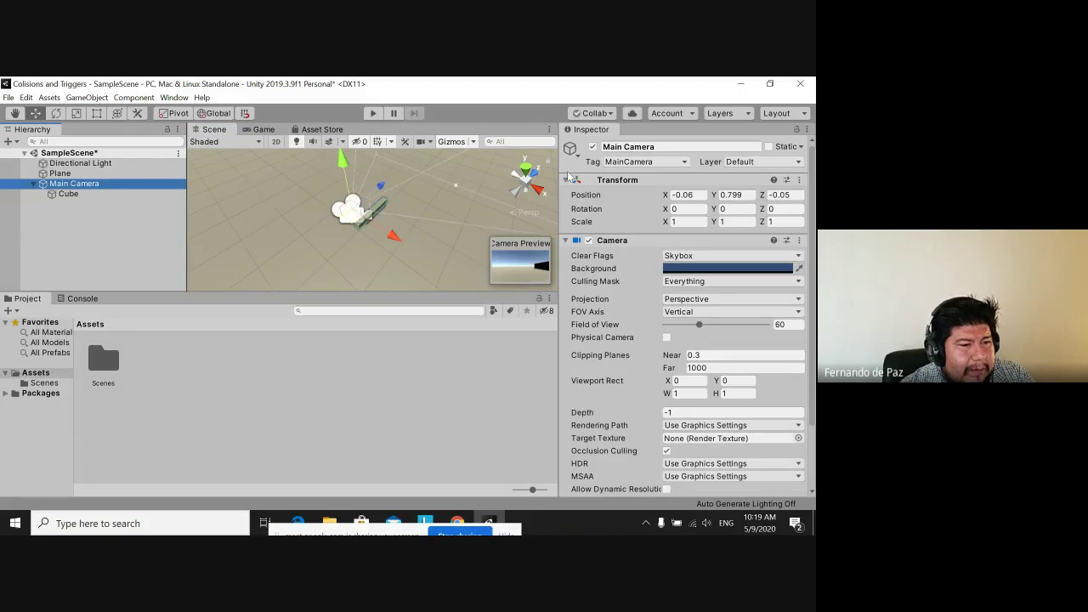
click(369, 361)
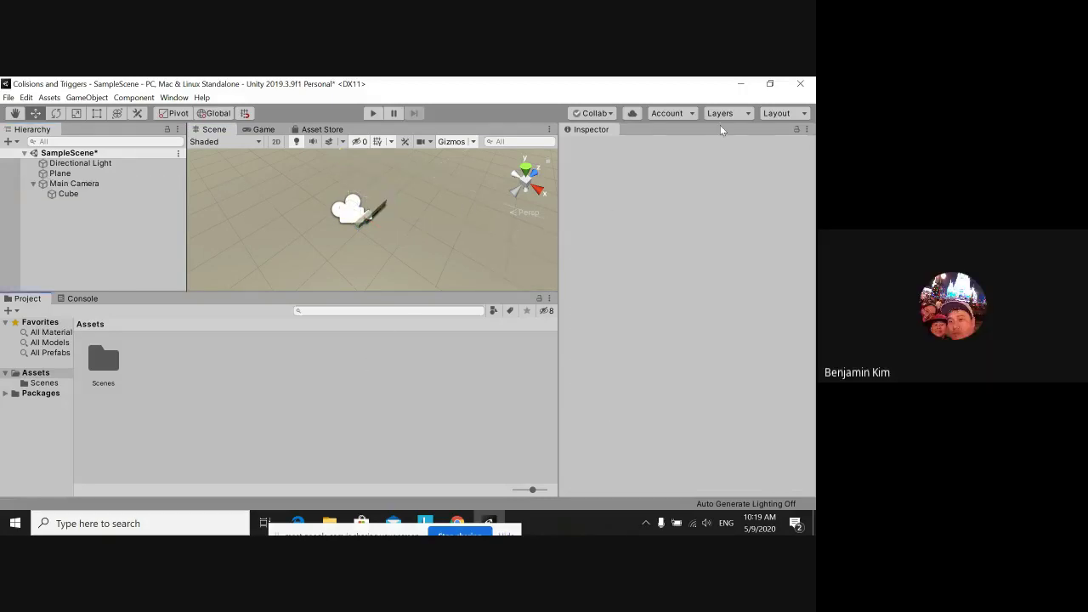
click(775, 86)
click(648, 176)
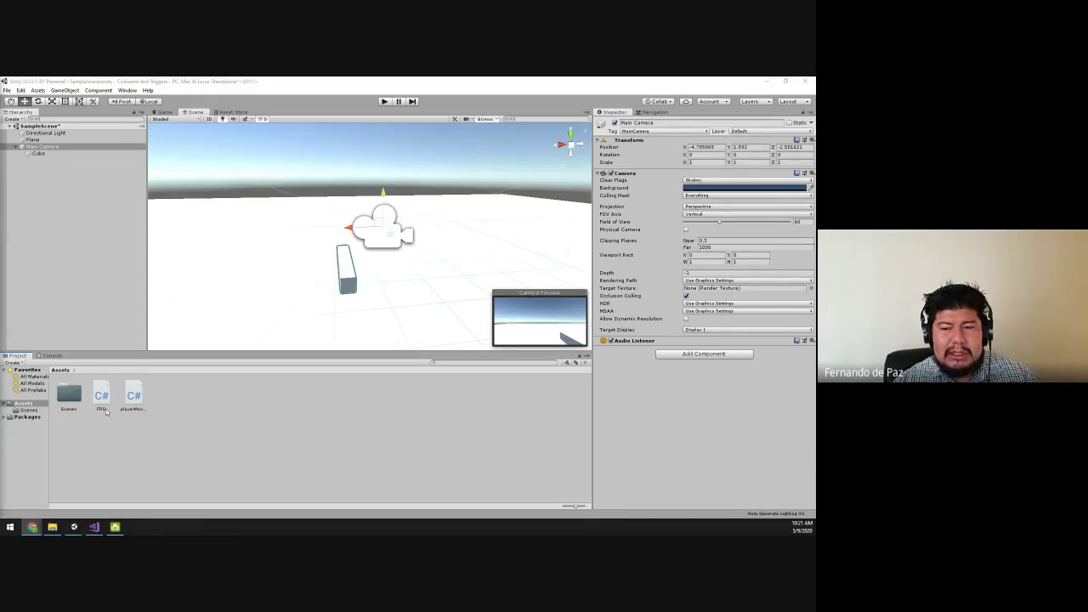
Examine the playerMovementFPS script's code and the Main Camera's components
click(130, 415)
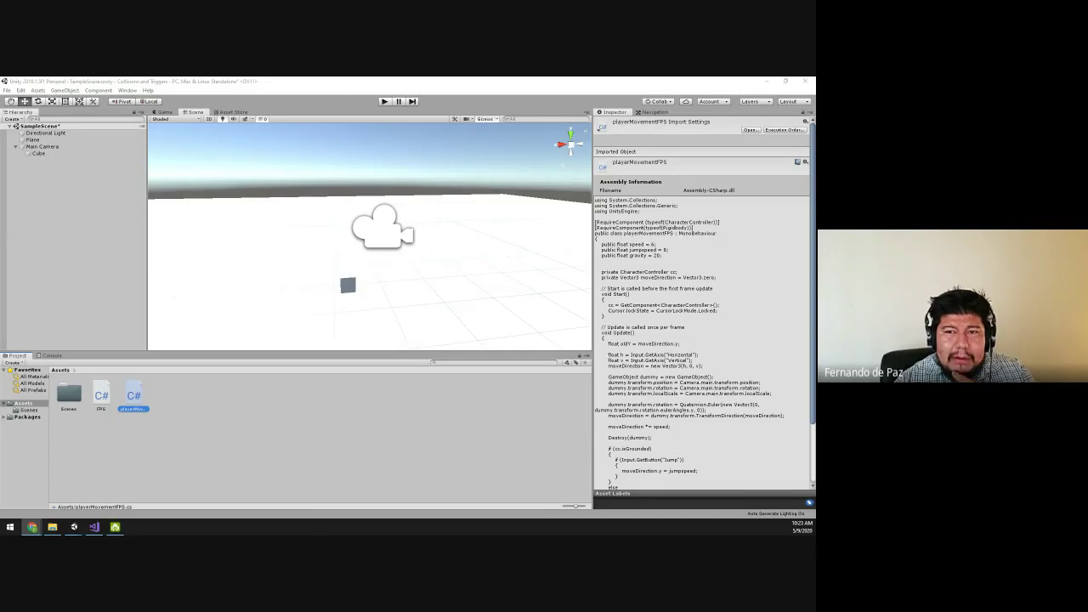
click(41, 147)
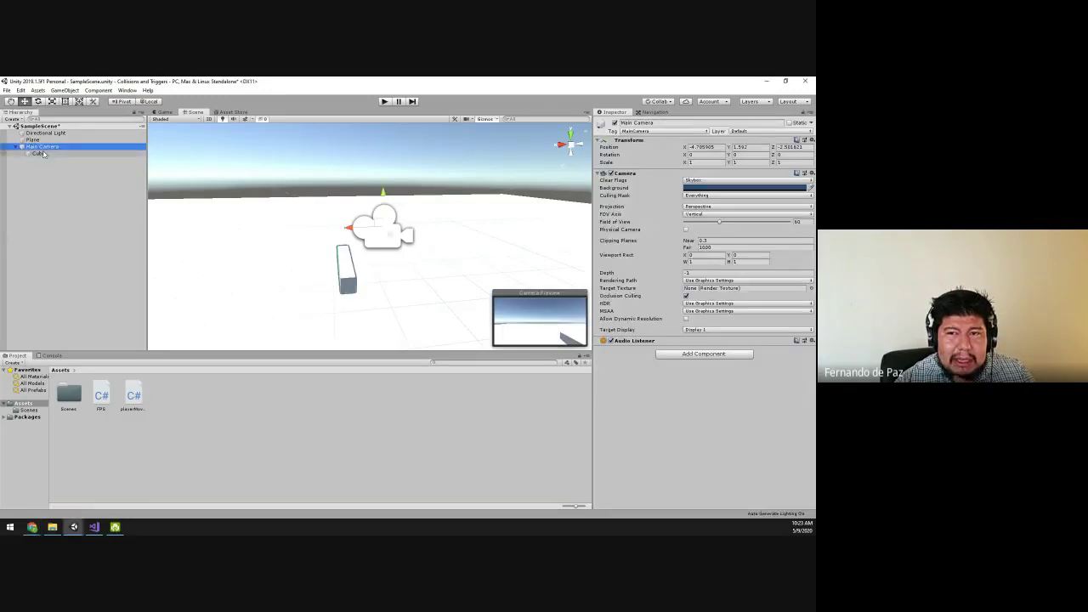
click(133, 400)
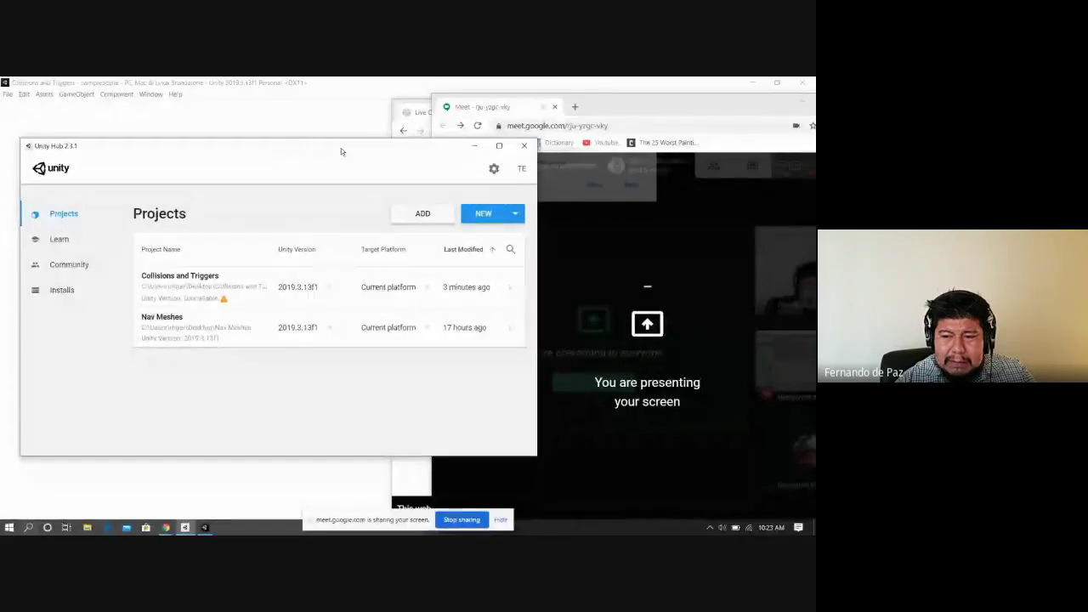
Move the Unity Hub and Unity editor windows aside and switch to the Google Meet window
drag(341, 151, 448, 153)
mouse_move(332, 302)
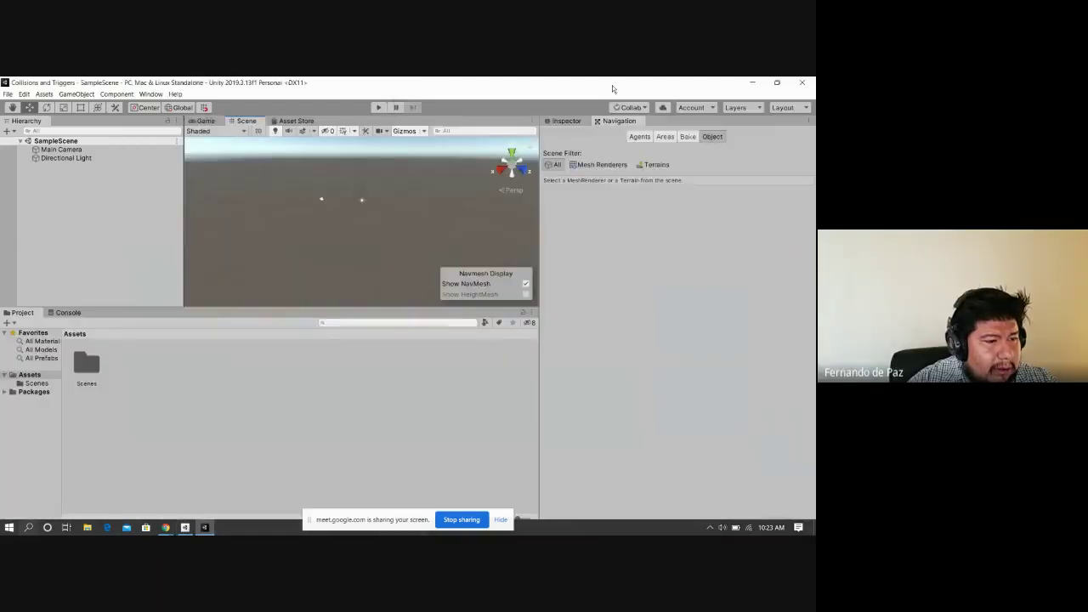
drag(613, 88, 613, 170)
click(626, 108)
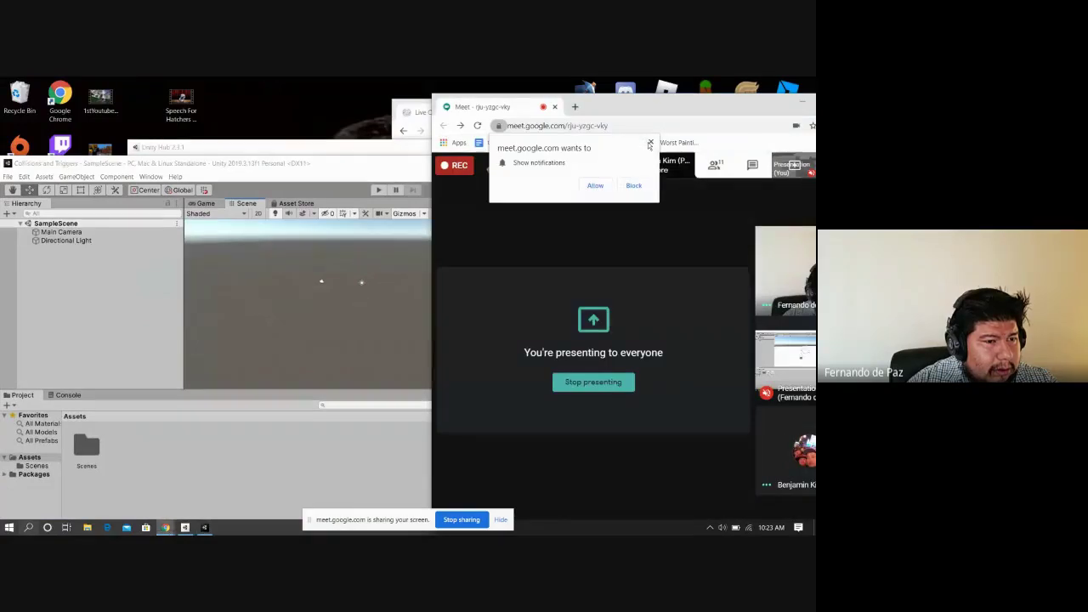
Dismiss the Google Meet notification request, move the meeting window over the Unity editor and turn the microphone on
click(651, 143)
drag(668, 107, 409, 118)
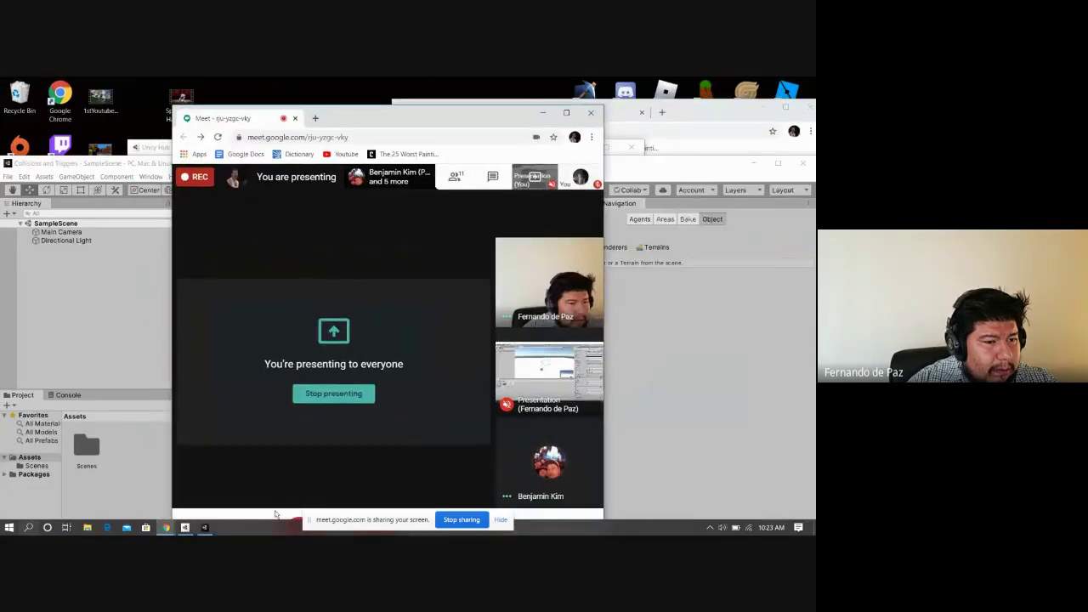
click(295, 522)
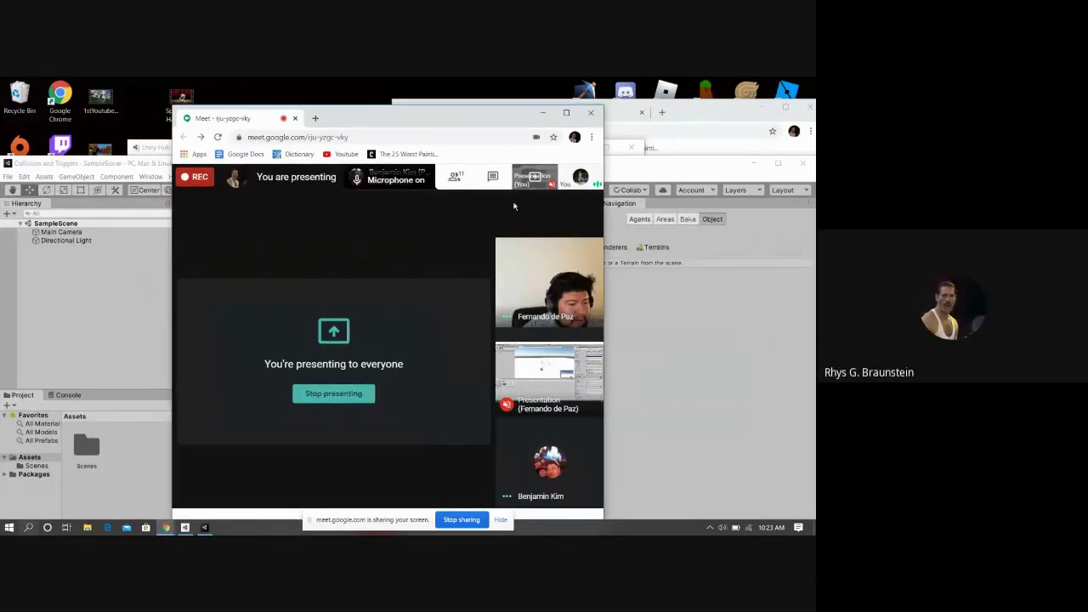
Maximize the Google Meet window
drag(467, 124, 540, 76)
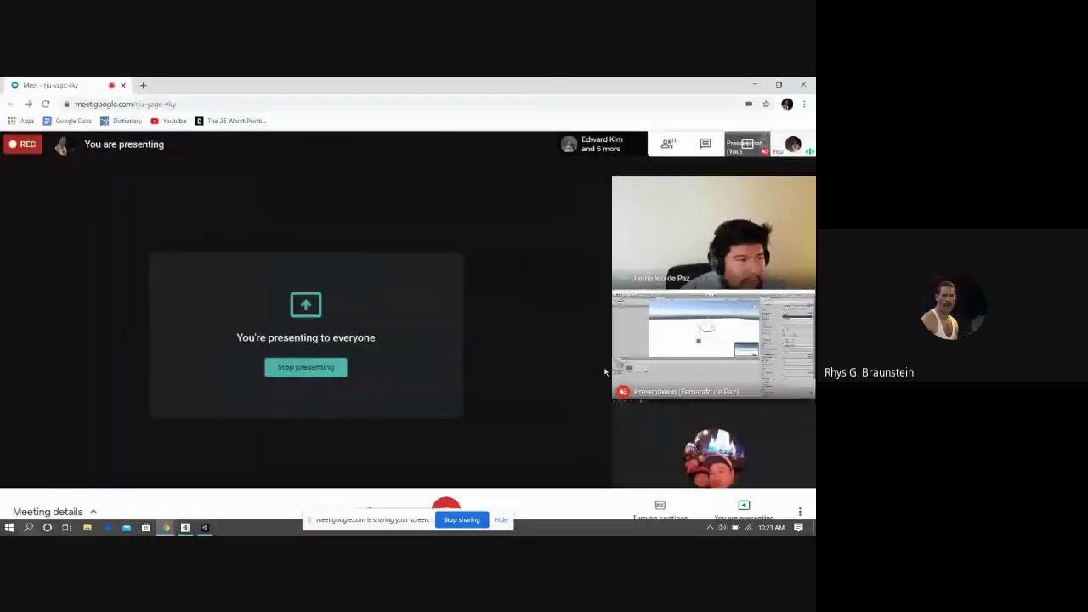
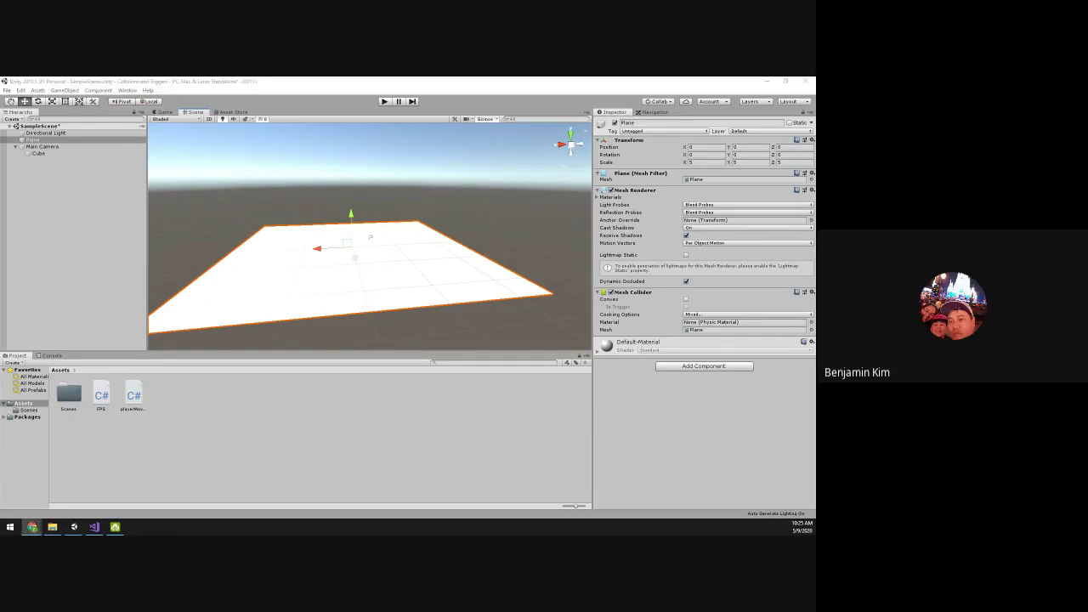
Create a new material named green in the Assets folder
right_click(182, 407)
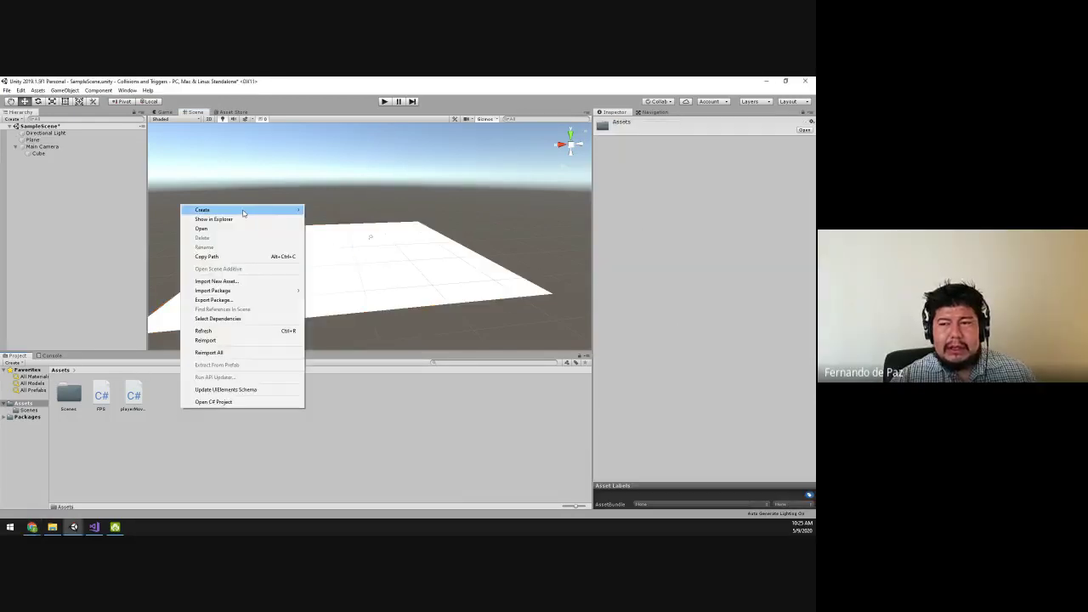
mouse_move(212, 209)
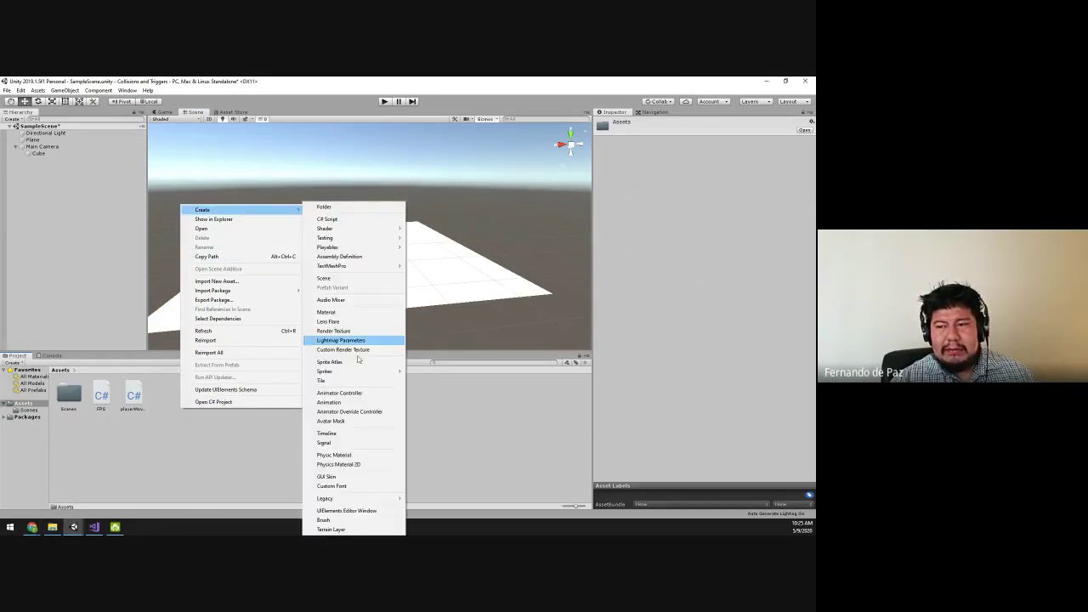
click(363, 313)
text(green)
key(Return)
Create a second material named black in the Assets folder
right_click(186, 400)
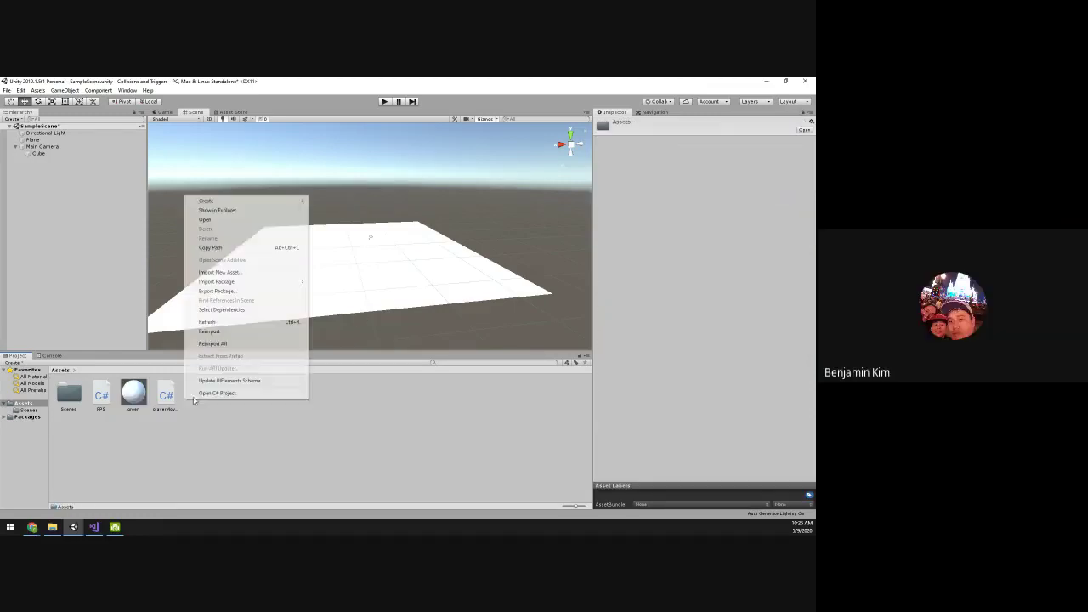
mouse_move(228, 203)
click(353, 306)
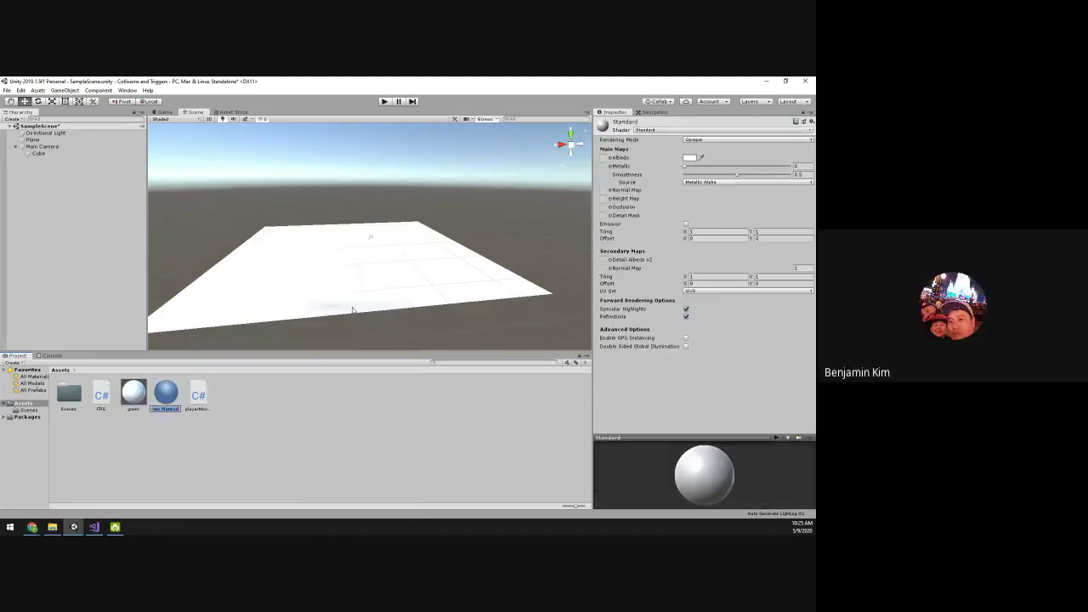
text(black)
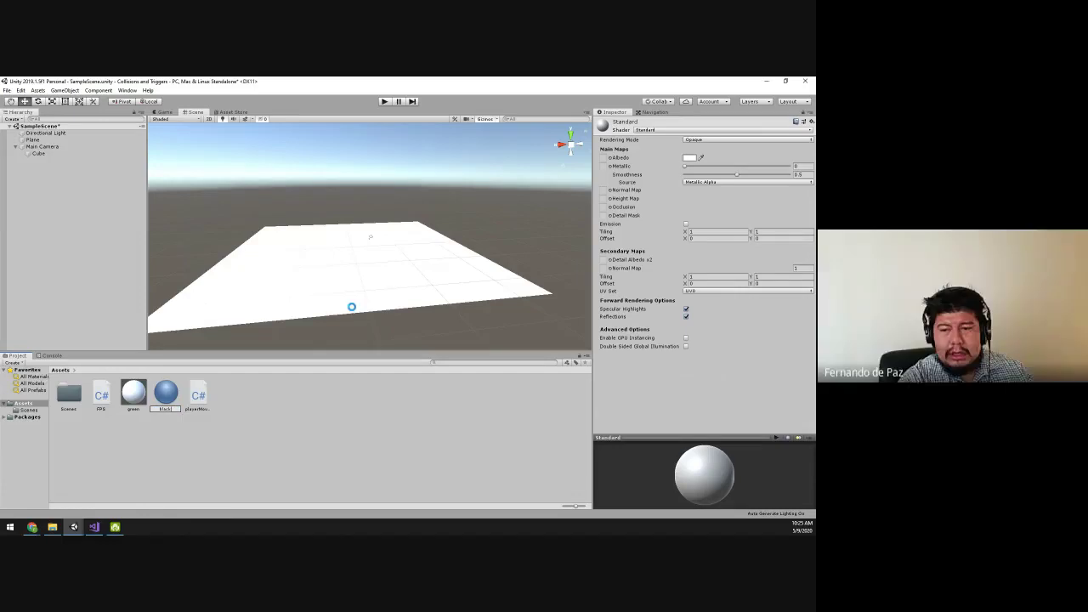
key(Return)
Apply the green material to the ground plane and the black material to the bar-shaped Cube below the camera
drag(169, 397, 216, 331)
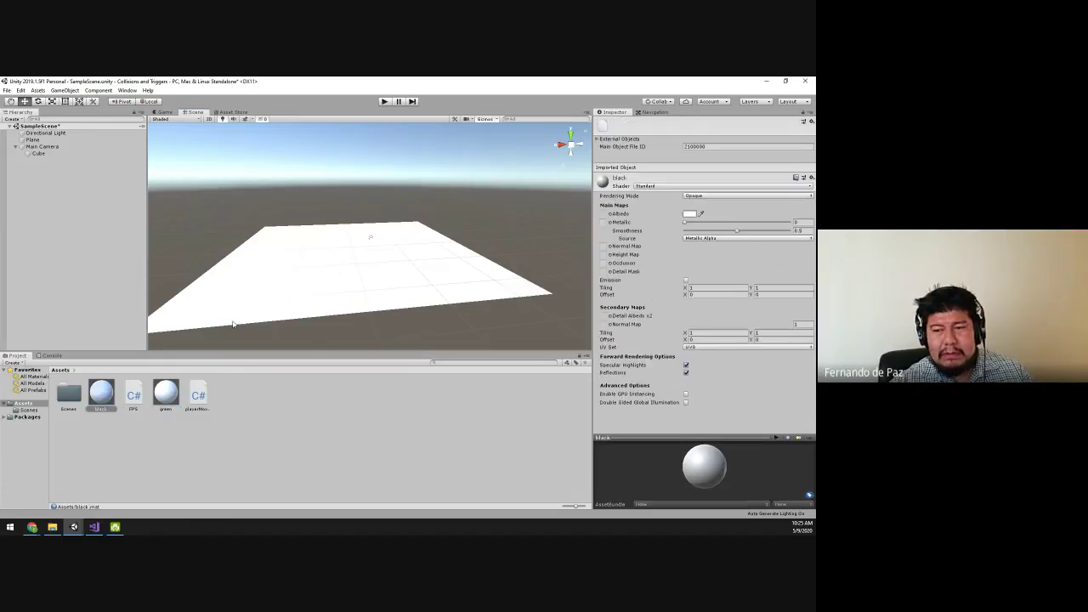
drag(110, 391, 456, 333)
alt+drag(493, 273, 360, 347)
click(371, 344)
key(f)
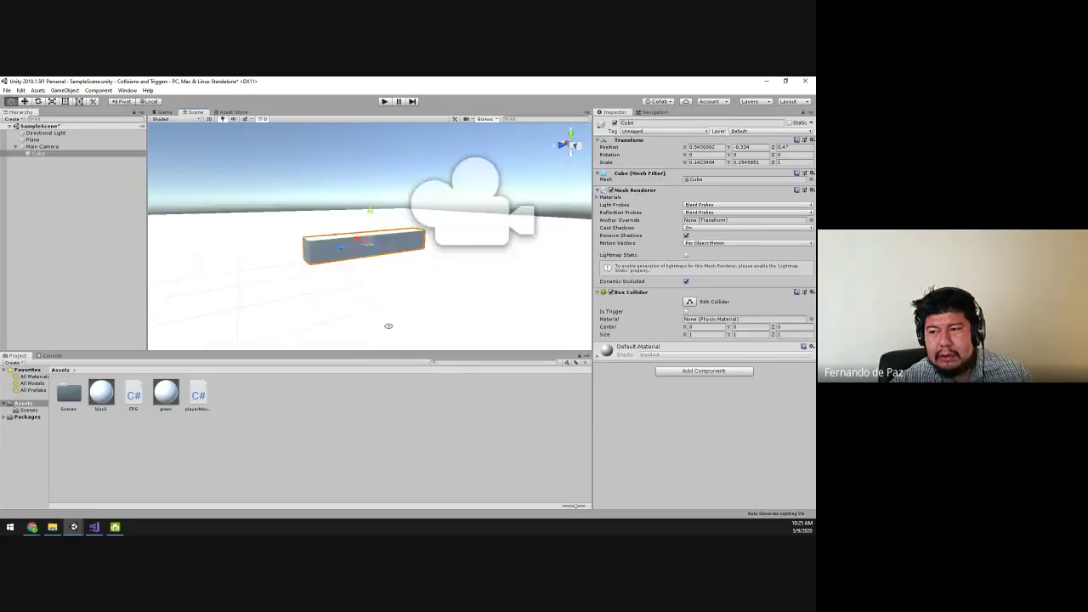
drag(100, 393, 321, 251)
Set the black material's Albedo color to black
click(94, 401)
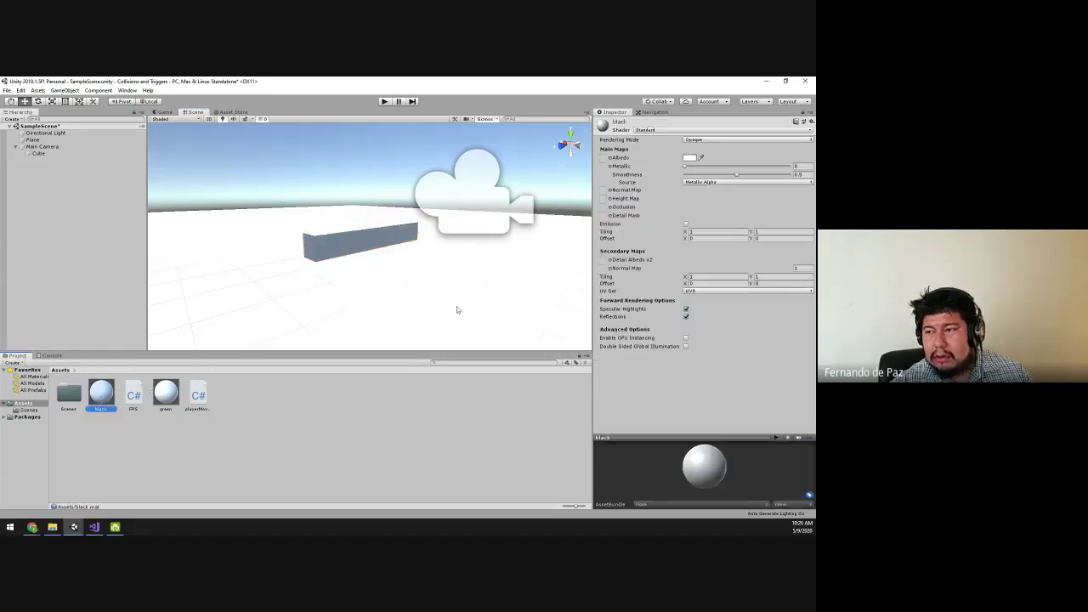
click(687, 158)
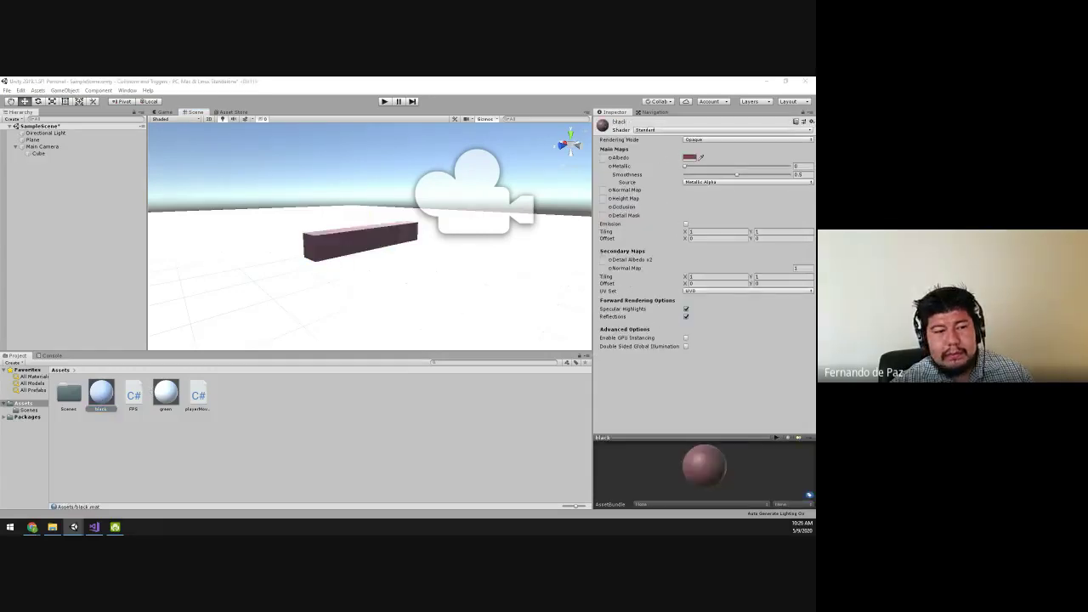
drag(0, 149, 159, 130)
click(200, 128)
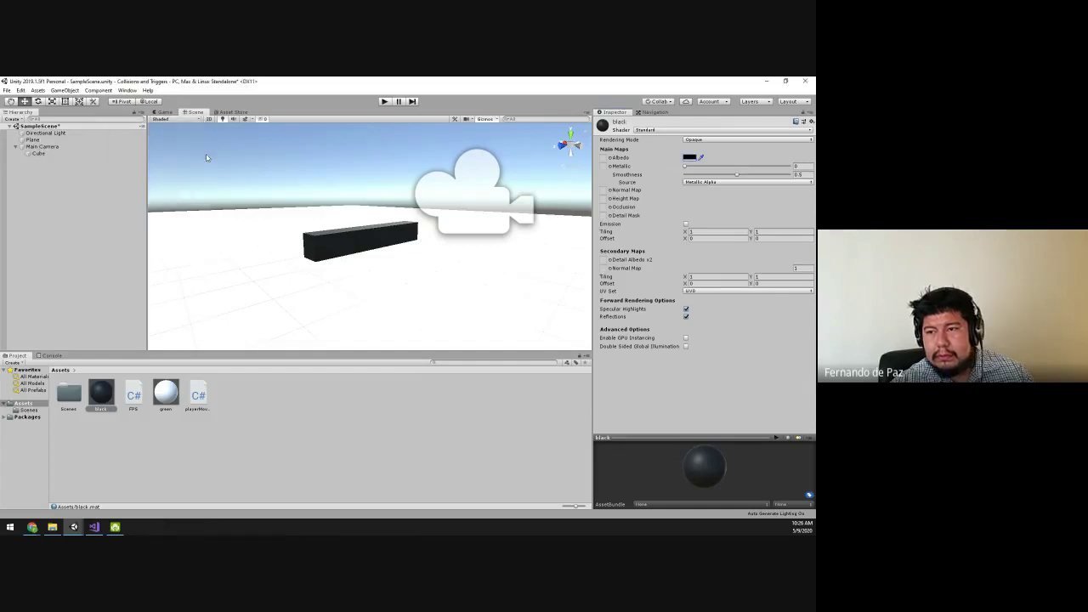
click(214, 317)
Set the green material's Albedo color to a dark green
click(166, 393)
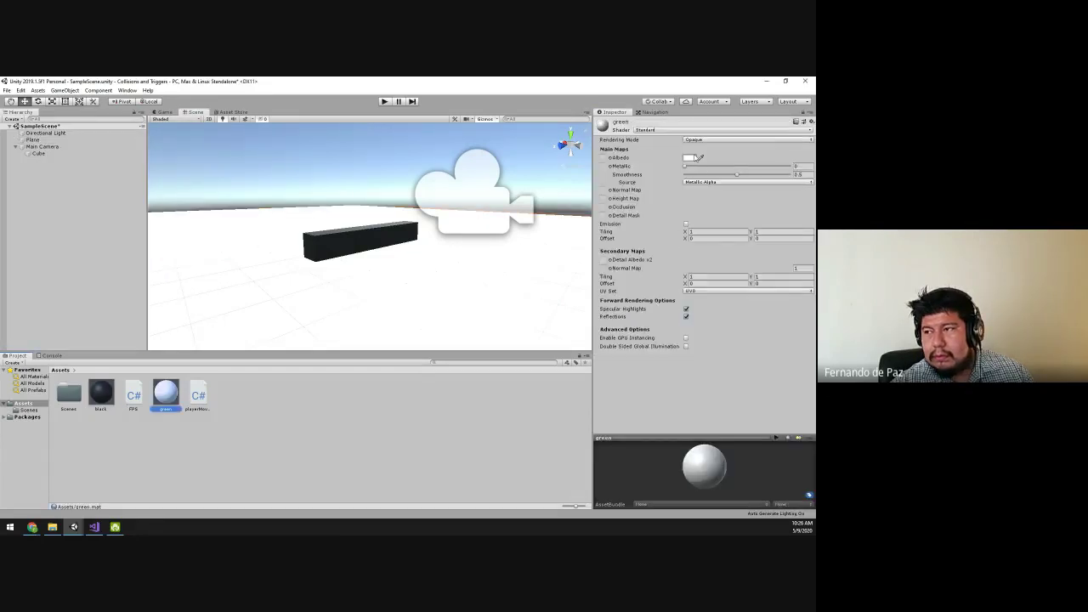
click(693, 158)
click(137, 163)
mouse_move(166, 200)
mouse_down()
mouse_move(194, 183)
mouse_move(178, 201)
mouse_up()
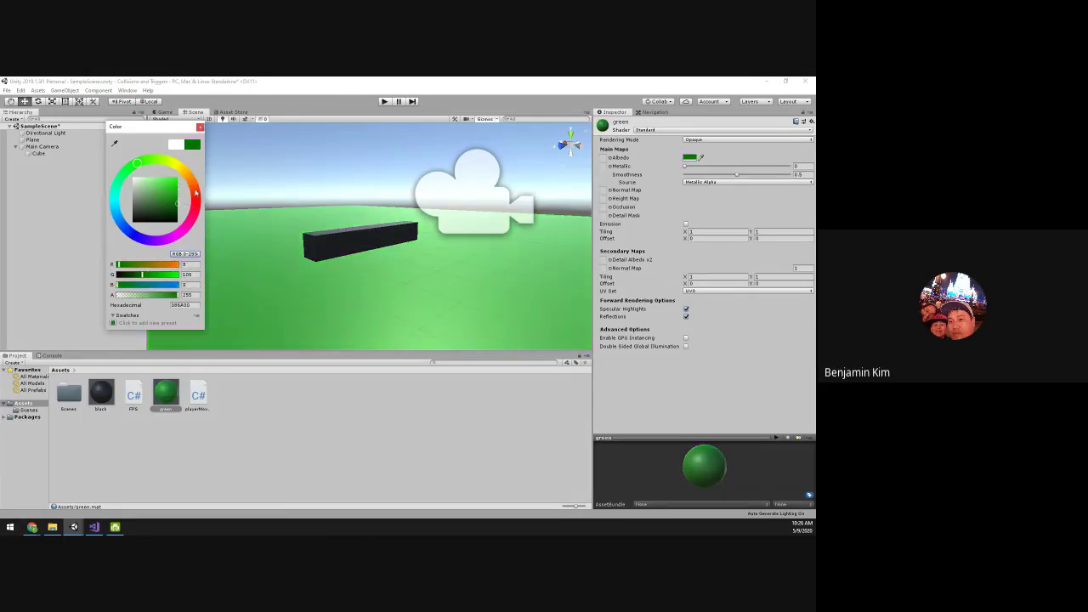
click(200, 127)
Play-test the scene by looking around and walking forward in first person, and stop the play mode
alt+drag(366, 220, 322, 241)
alt+right_drag(323, 240, 182, 212)
alt+drag(183, 212, 340, 285)
alt+right_drag(340, 285, 447, 288)
click(384, 102)
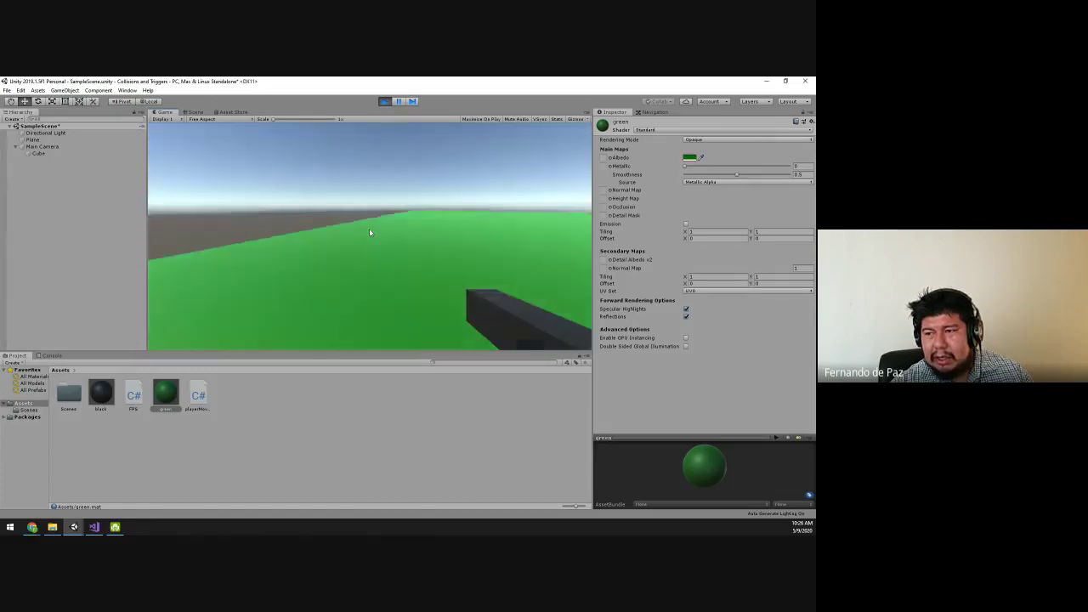
key(w)
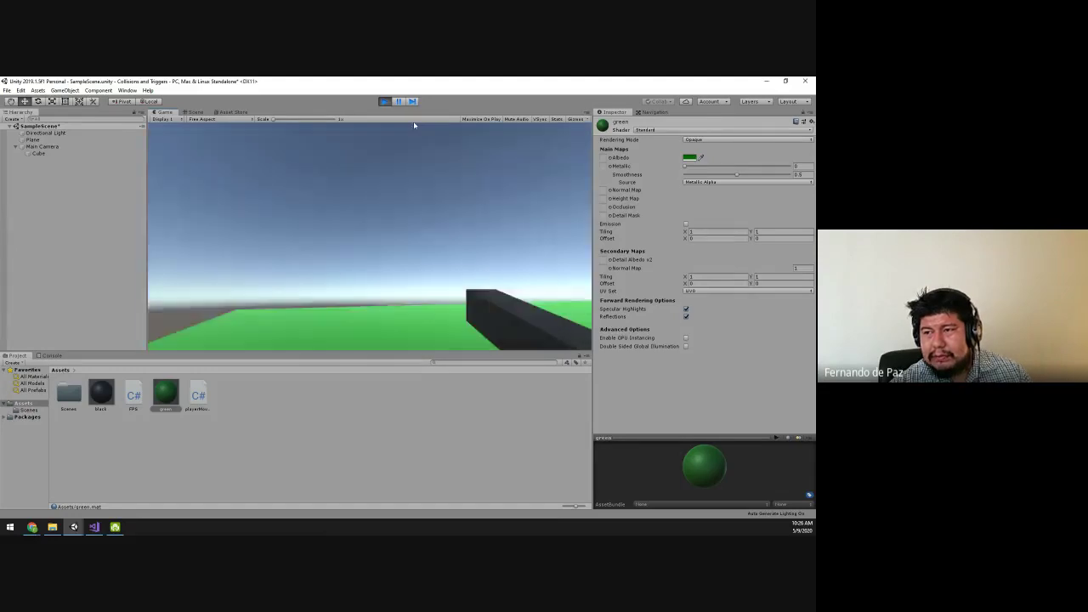
click(386, 102)
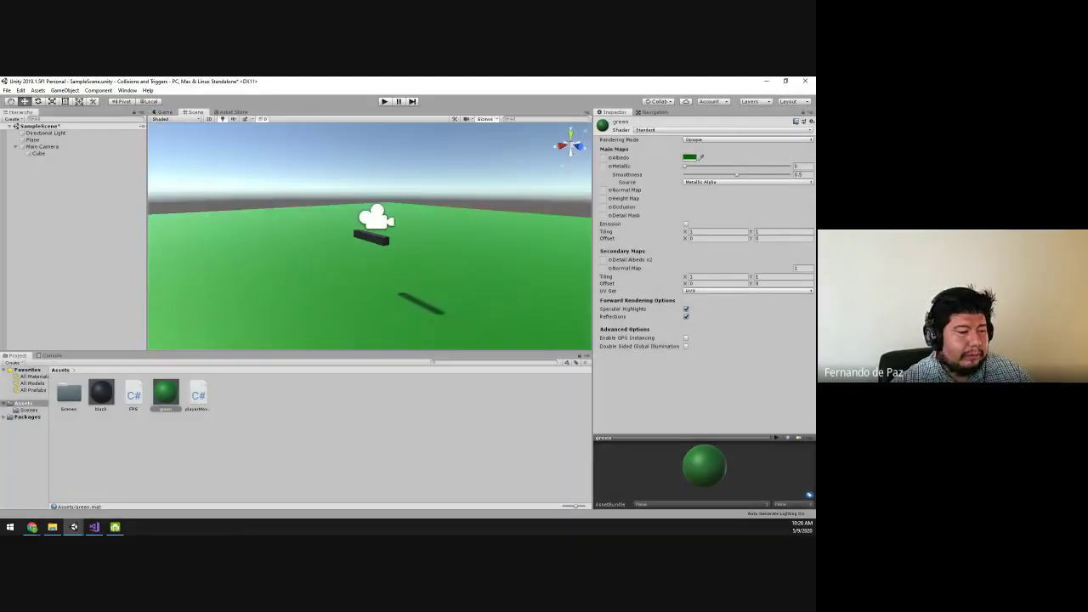
key(alt+Tab)
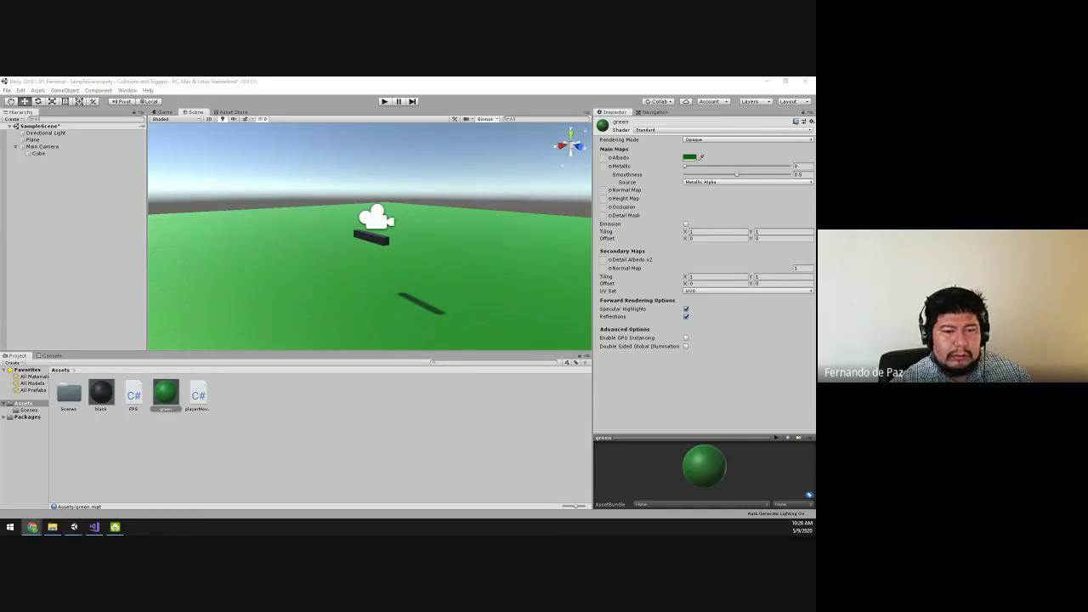
right_click(227, 407)
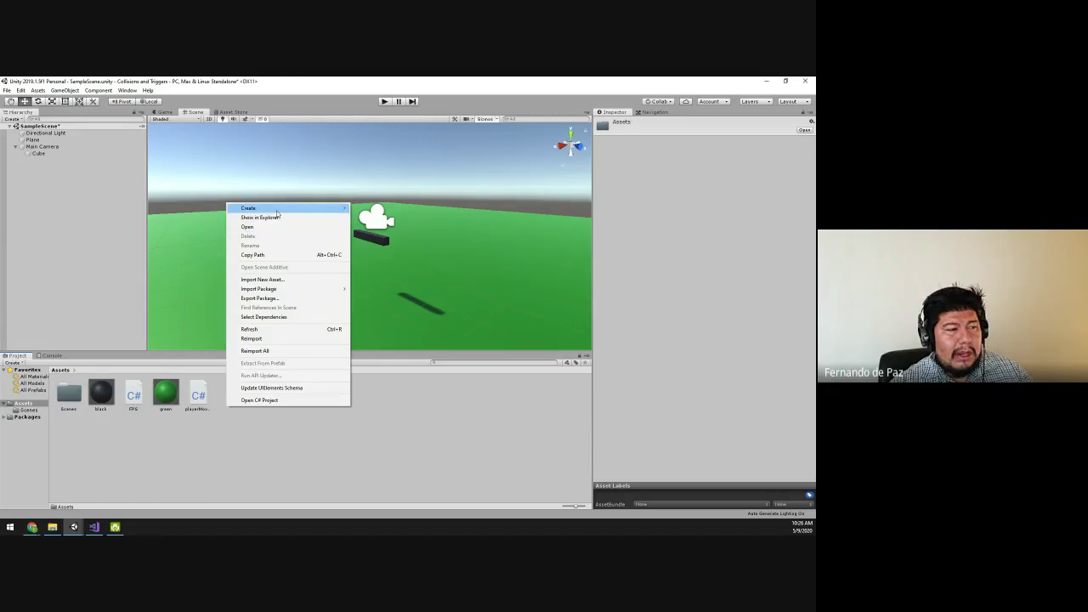
mouse_move(277, 210)
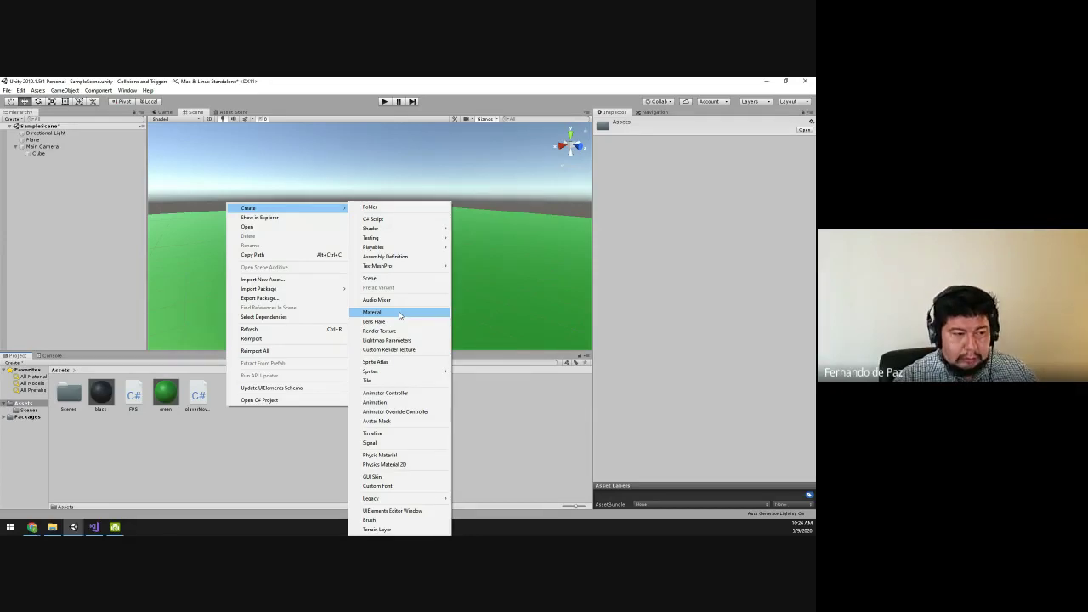
click(247, 444)
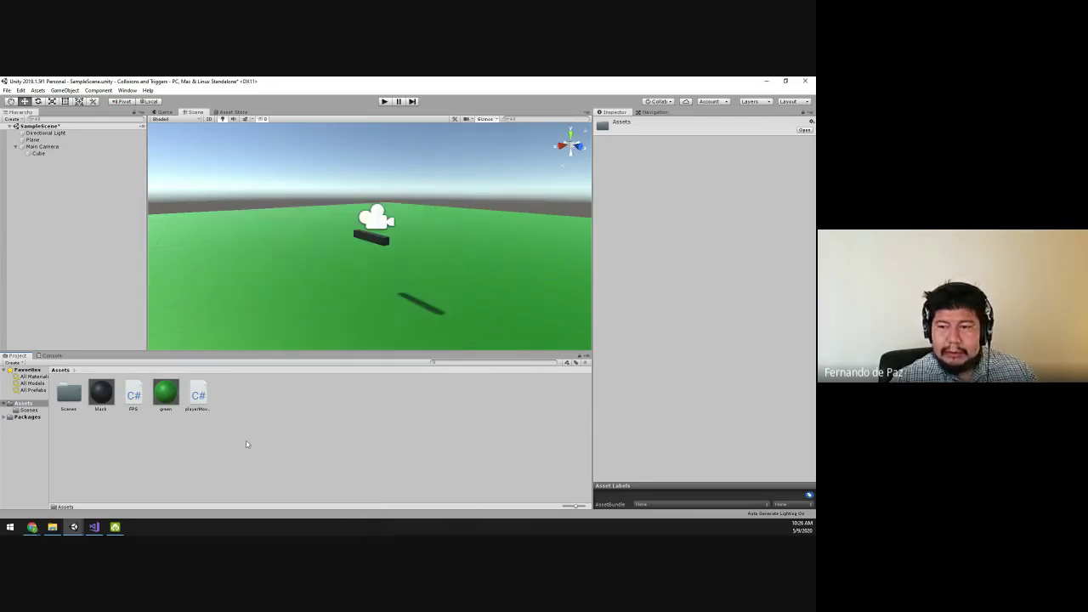
Select the Main Camera and bring up the end of its component list
right_drag(368, 289, 294, 258)
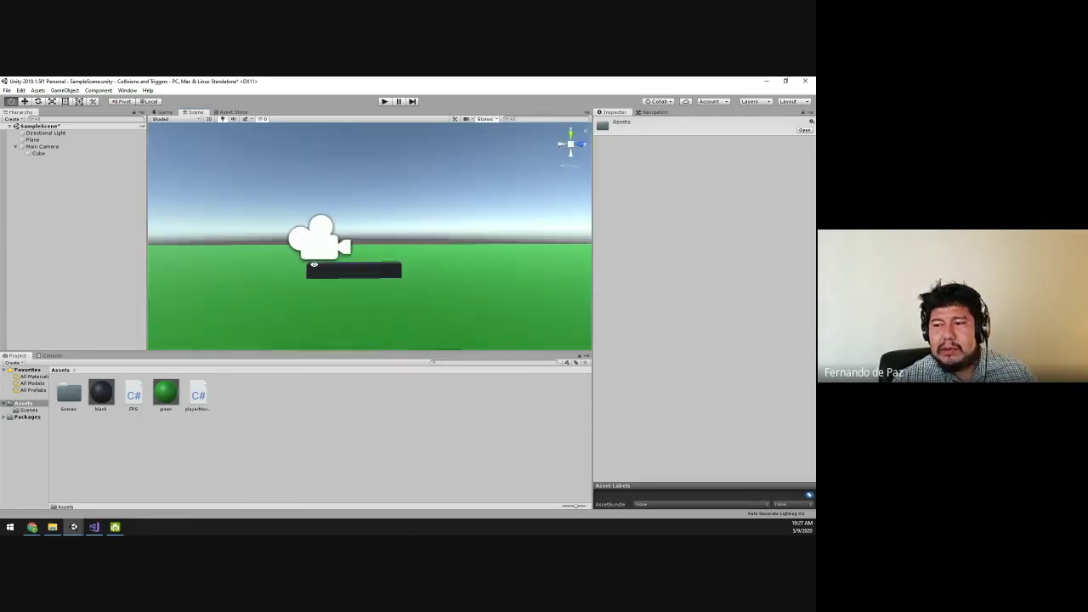
click(41, 147)
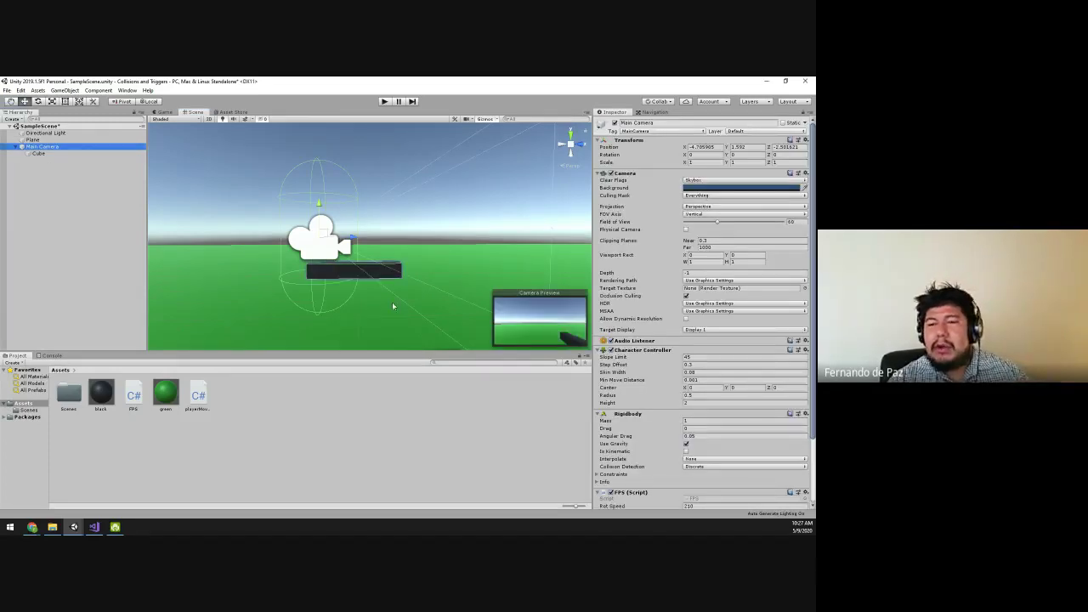
click(49, 147)
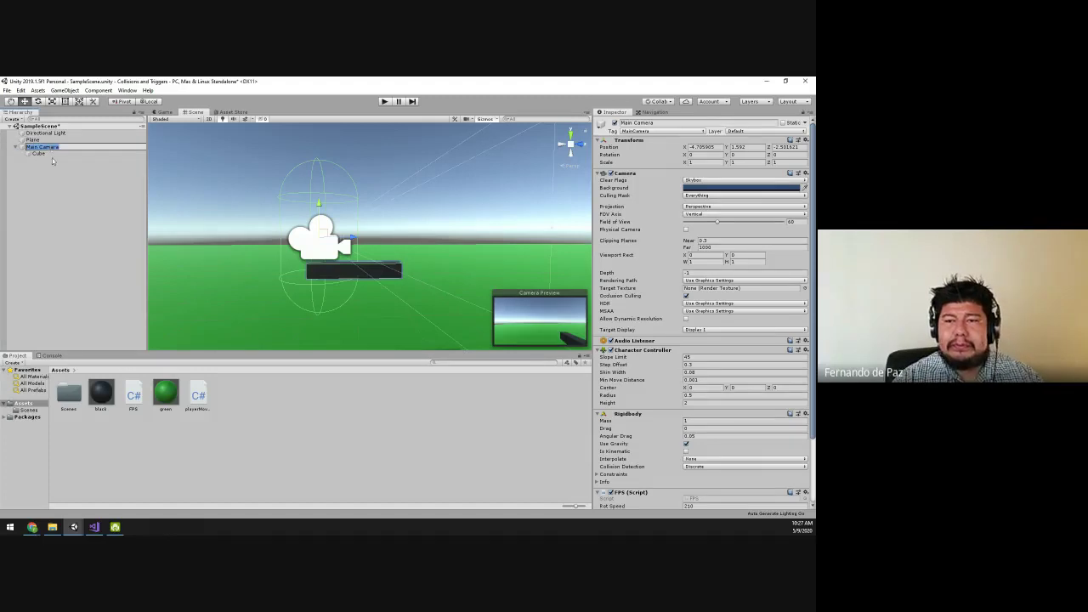
click(51, 140)
click(53, 146)
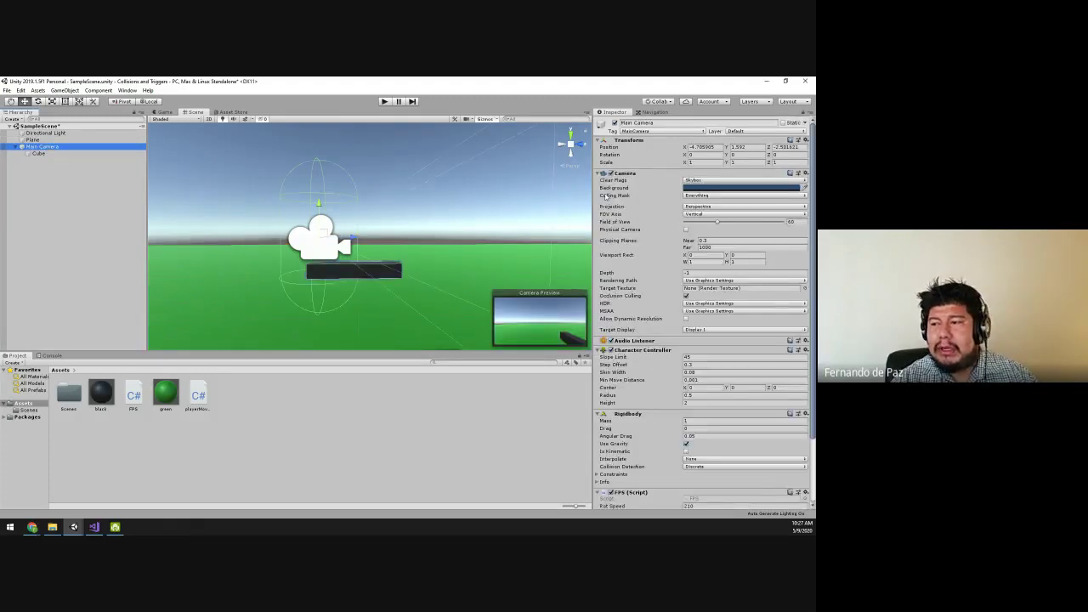
scroll(606, 196, down, 3)
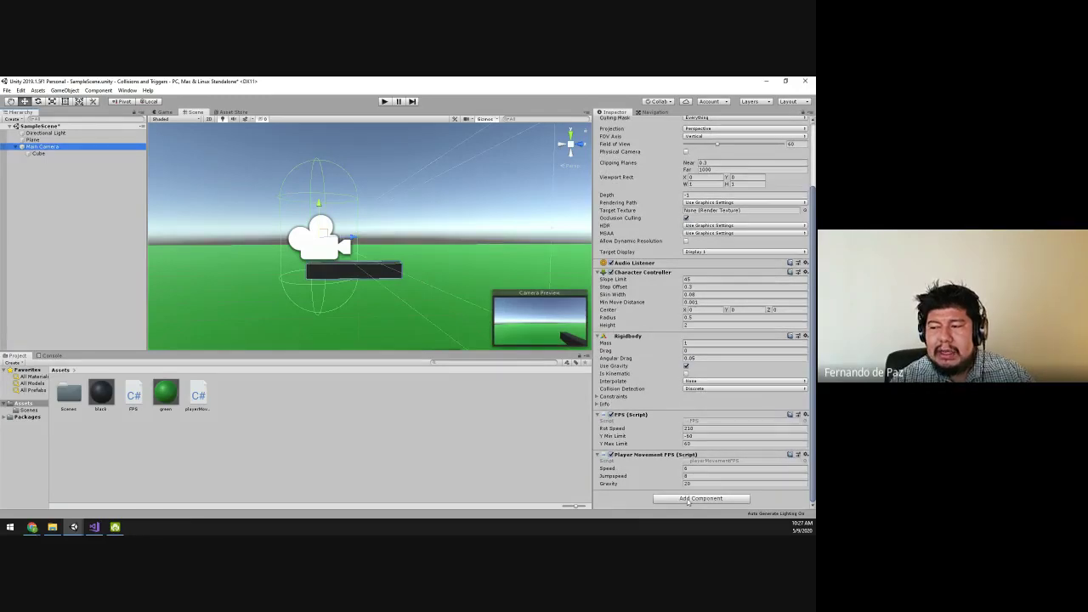
click(688, 498)
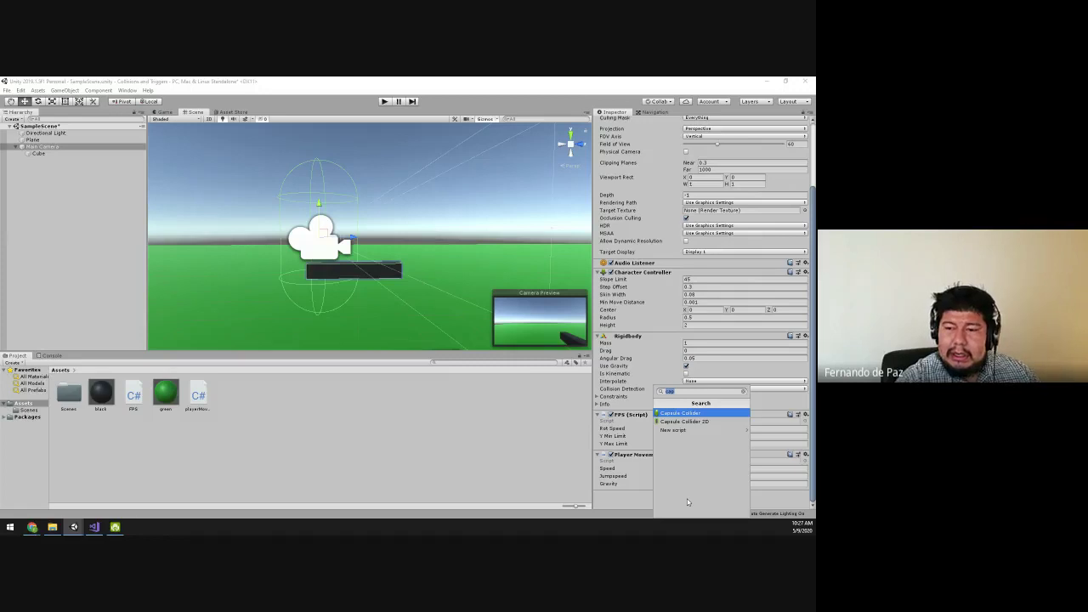
click(53, 528)
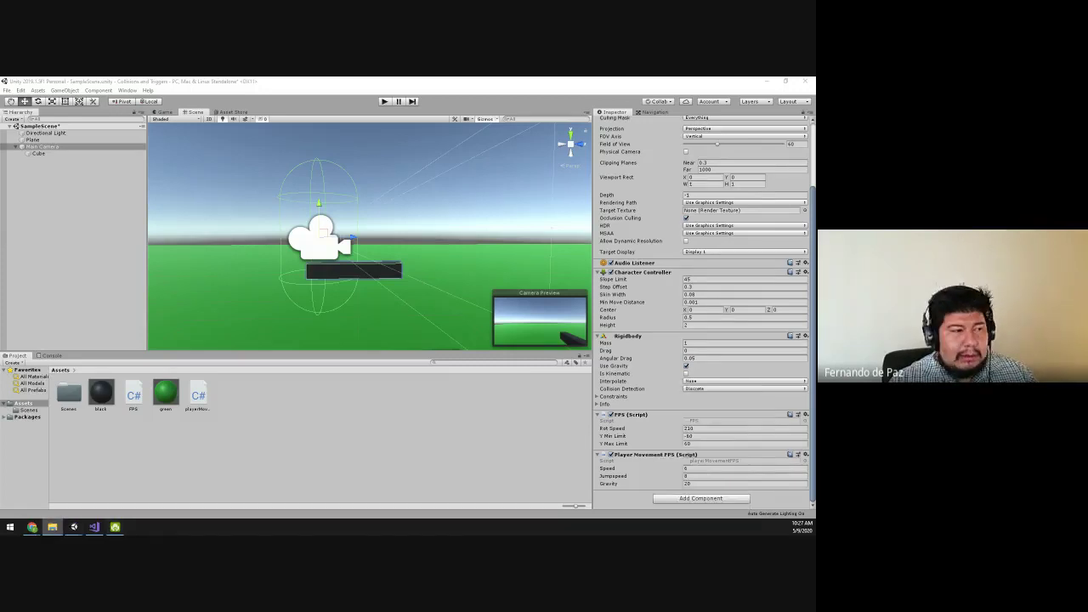
key(alt+Tab)
key(alt+Tab)
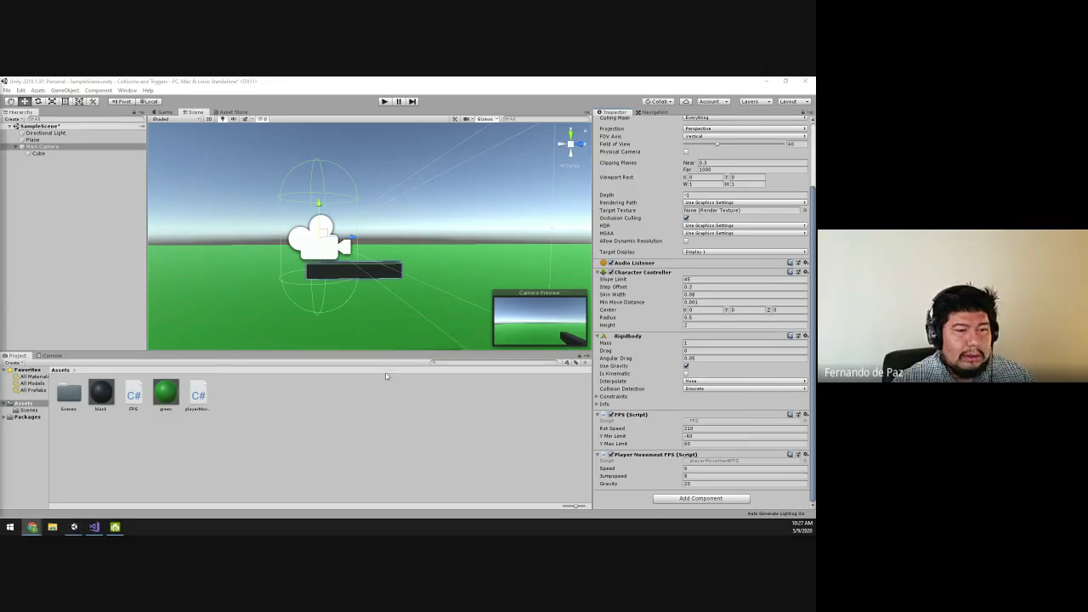
Create a new script named raycastShooting and add it as a component to the Main Camera
click(693, 499)
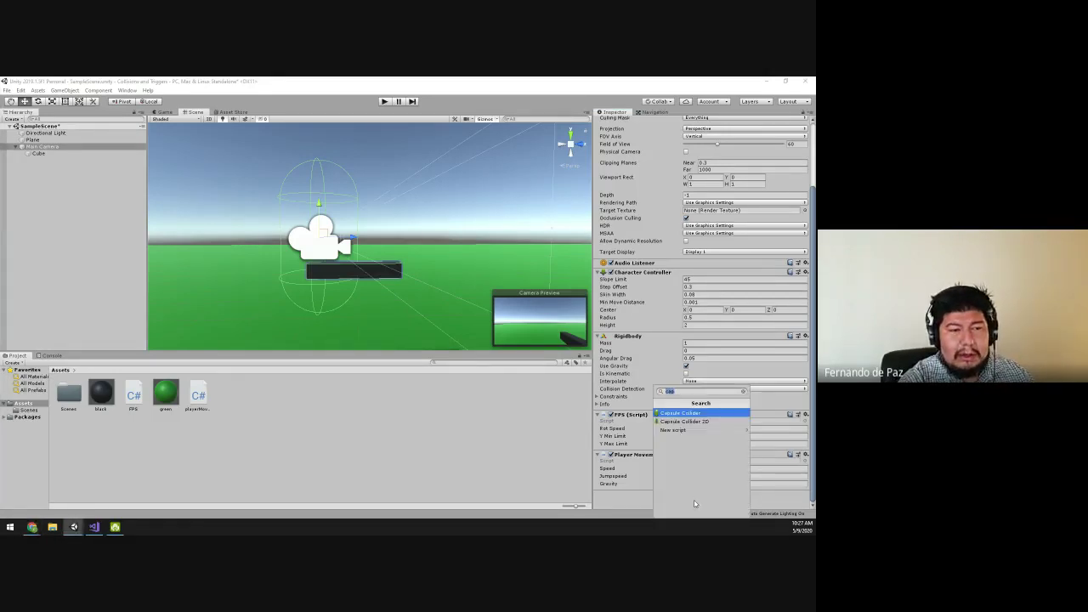
text(ray)
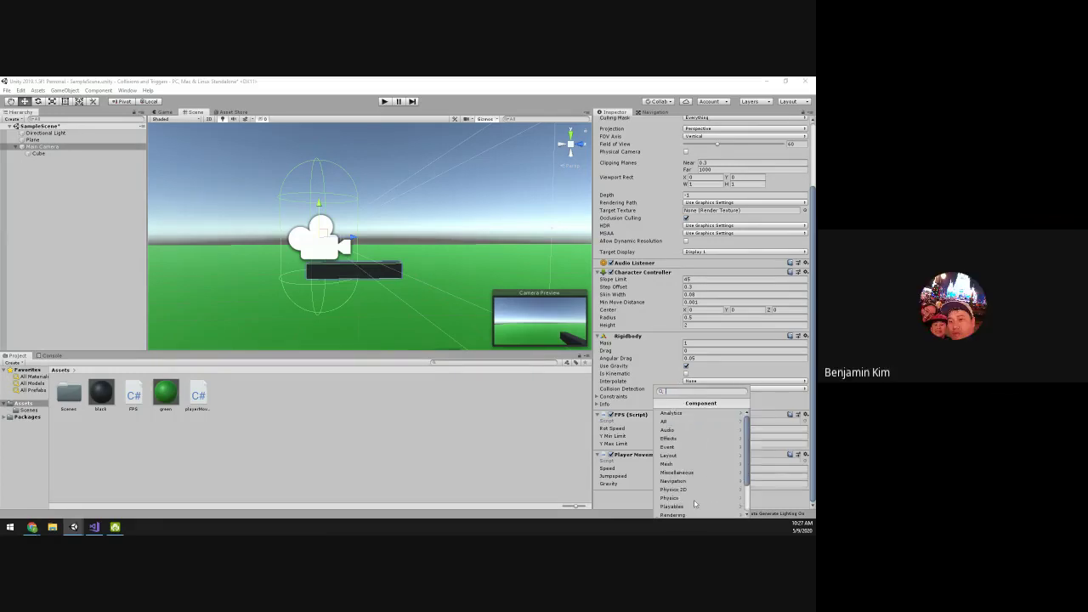
text(castSh)
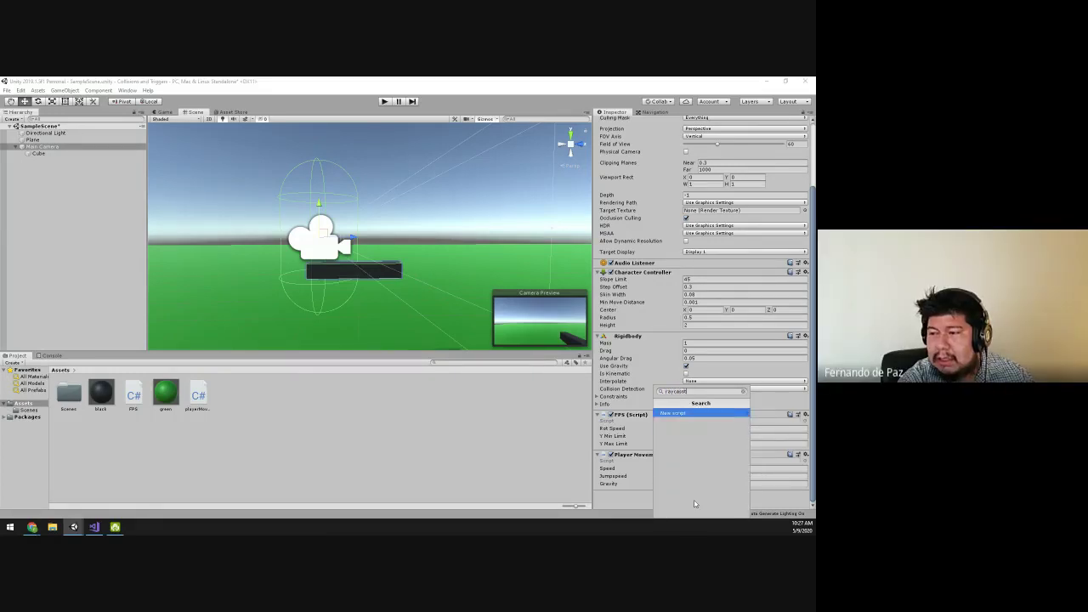
text(oot)
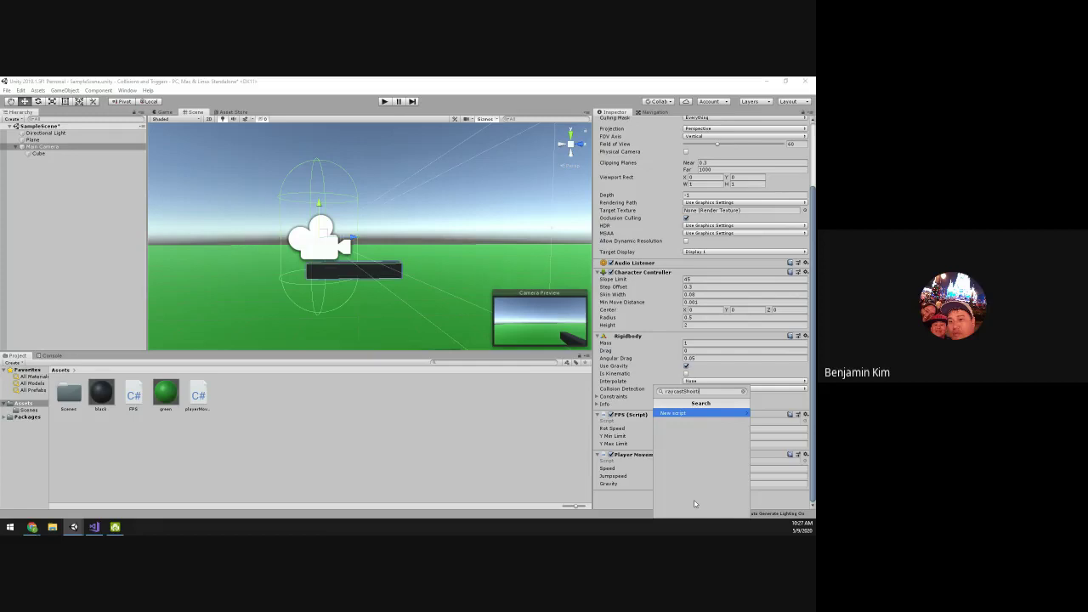
text(ing)
click(680, 414)
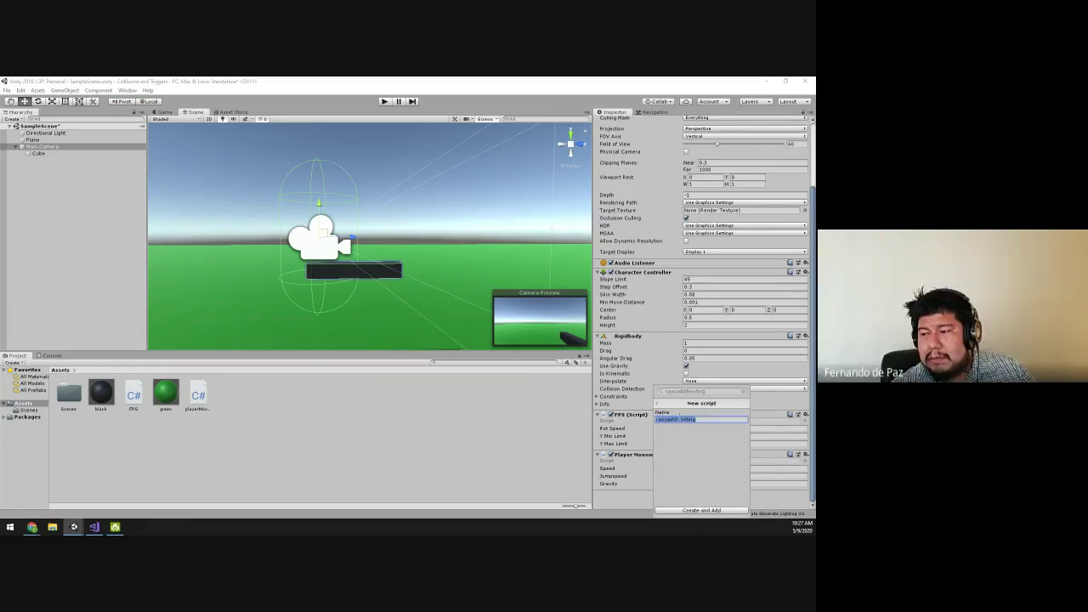
click(691, 511)
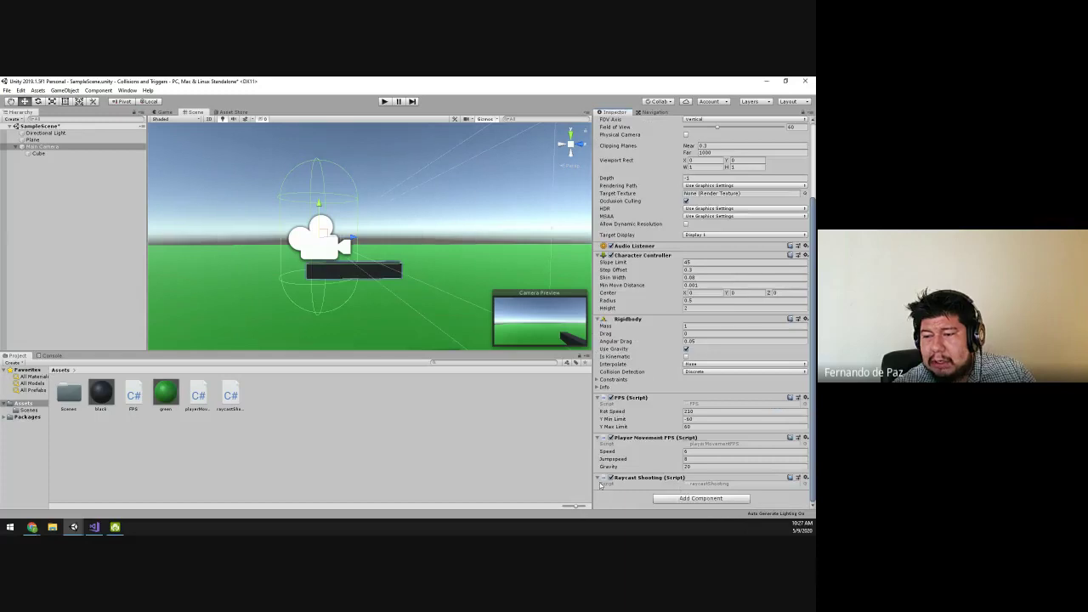
Open the raycastShooting script from the project assets in Visual Studio
double_click(230, 395)
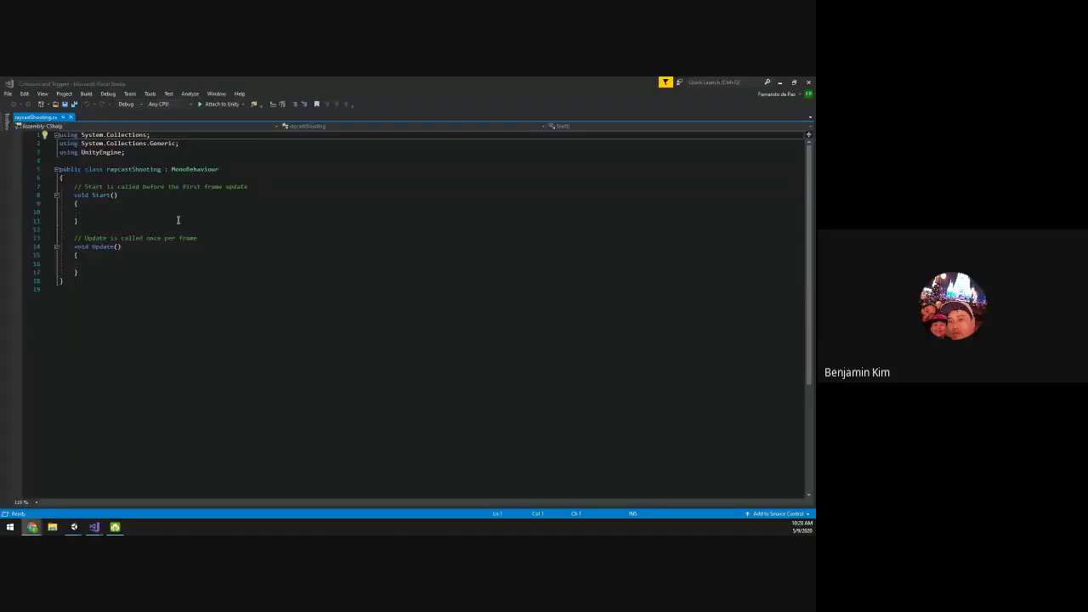
ctrl+scroll(174, 216, up, 6)
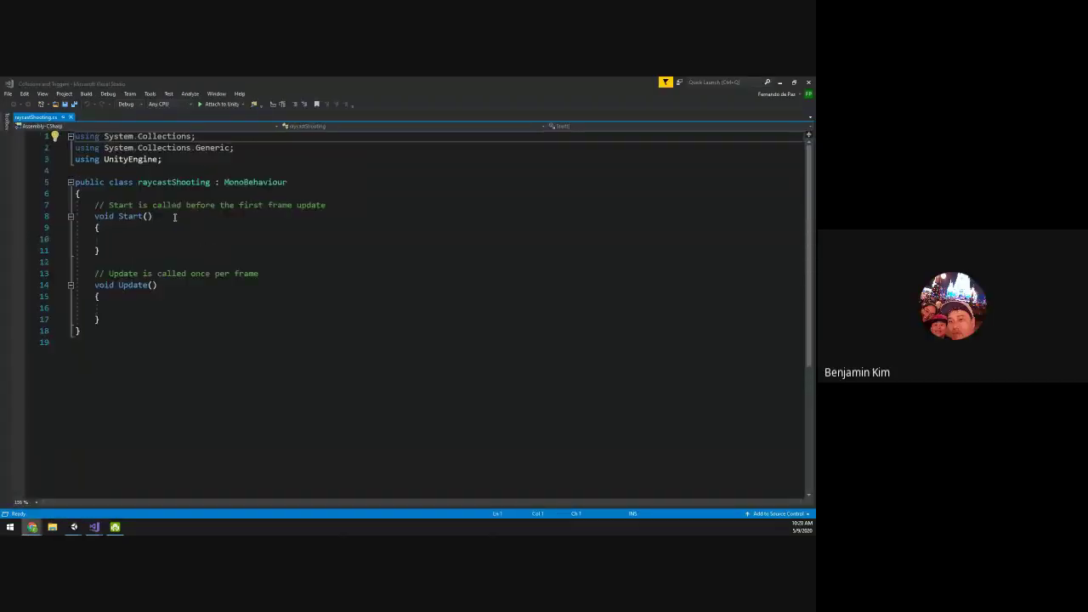
ctrl+scroll(174, 217, up, 1)
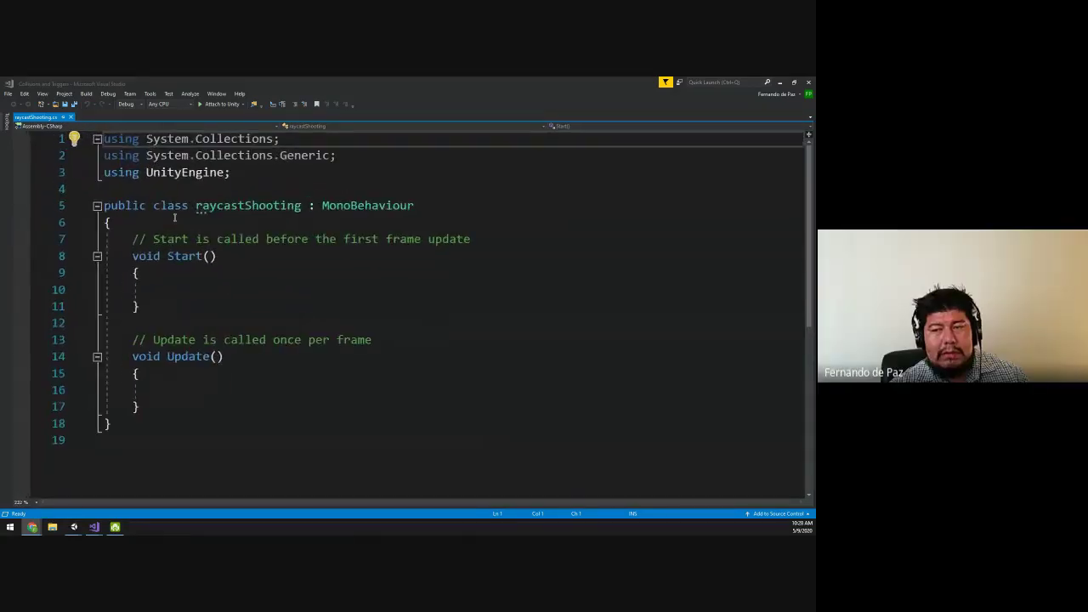
ctrl+scroll(174, 217, down, 1)
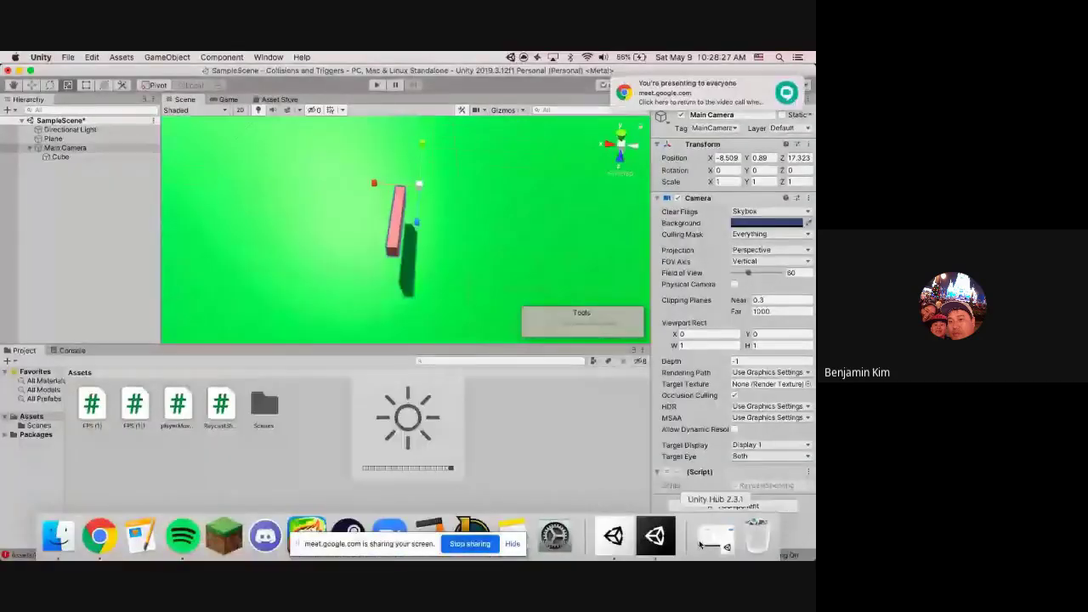
Review the console's error messages, clear the console, and return to the project assets
click(296, 463)
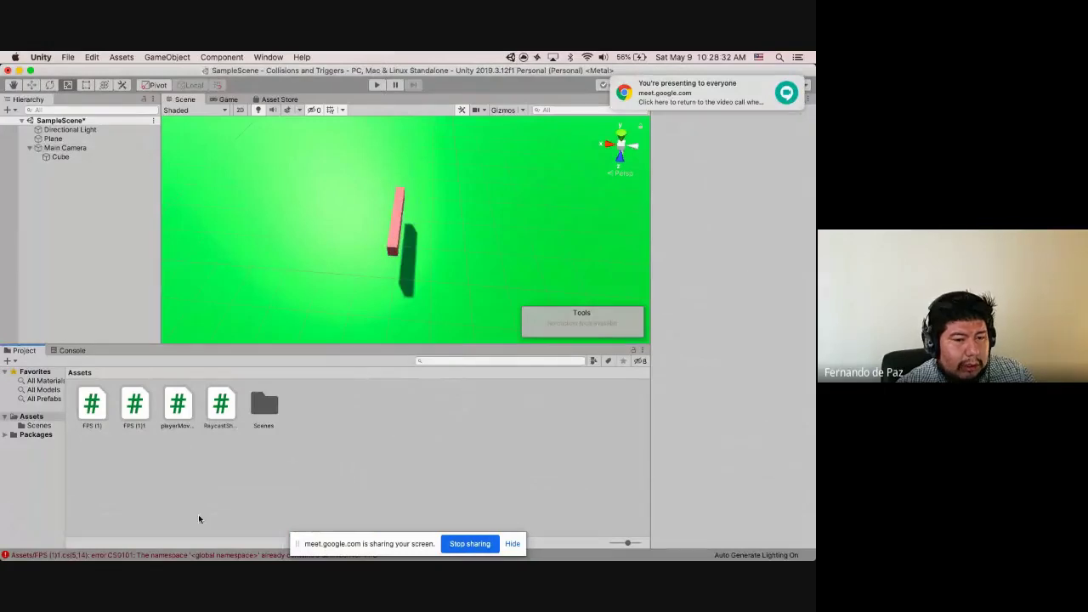
click(72, 350)
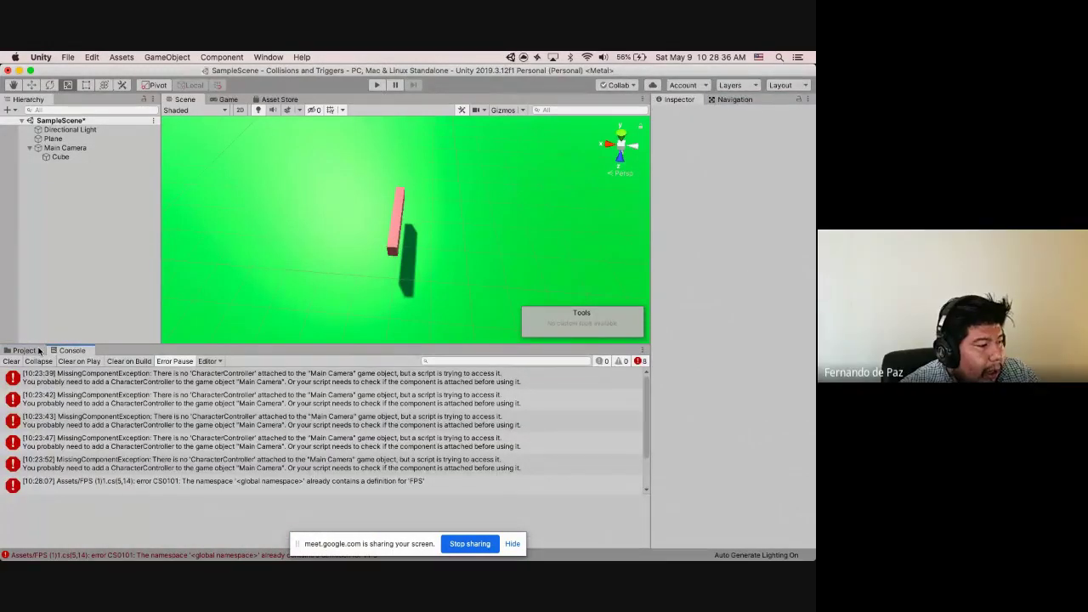
click(34, 350)
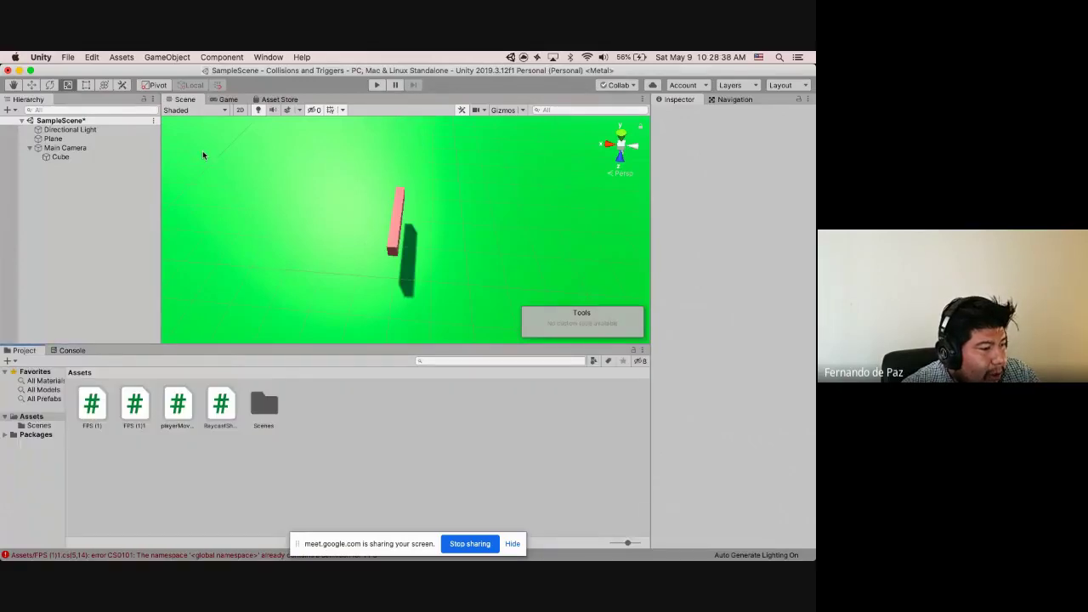
click(92, 352)
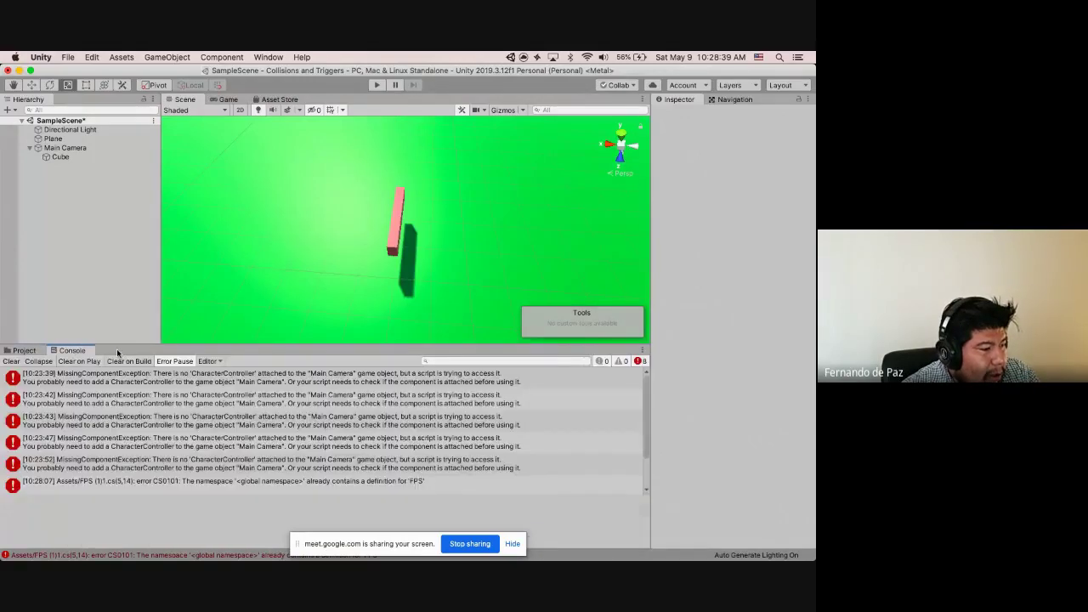
click(11, 362)
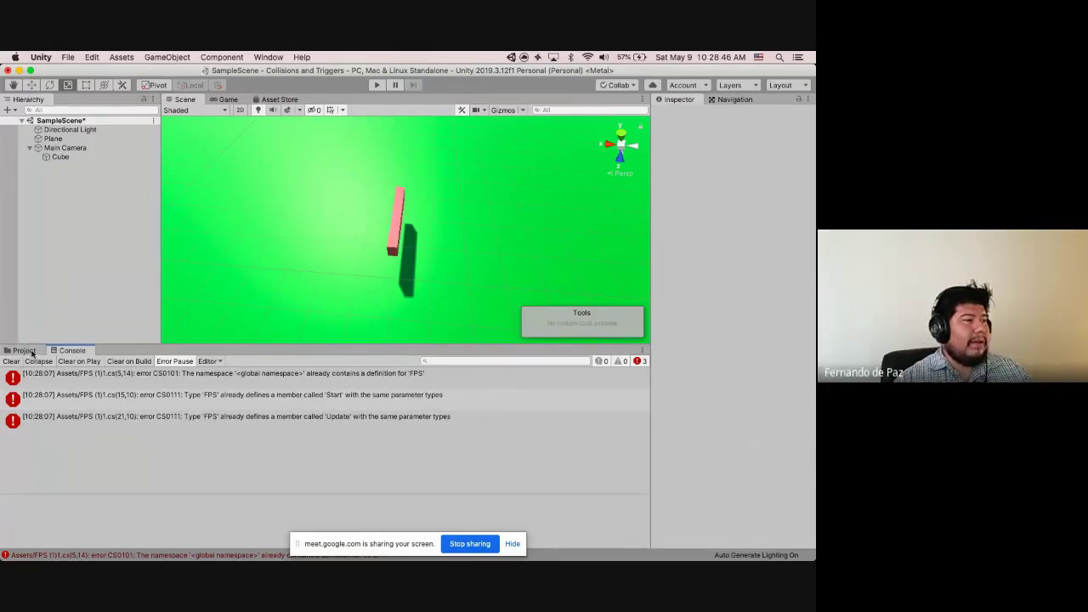
click(23, 350)
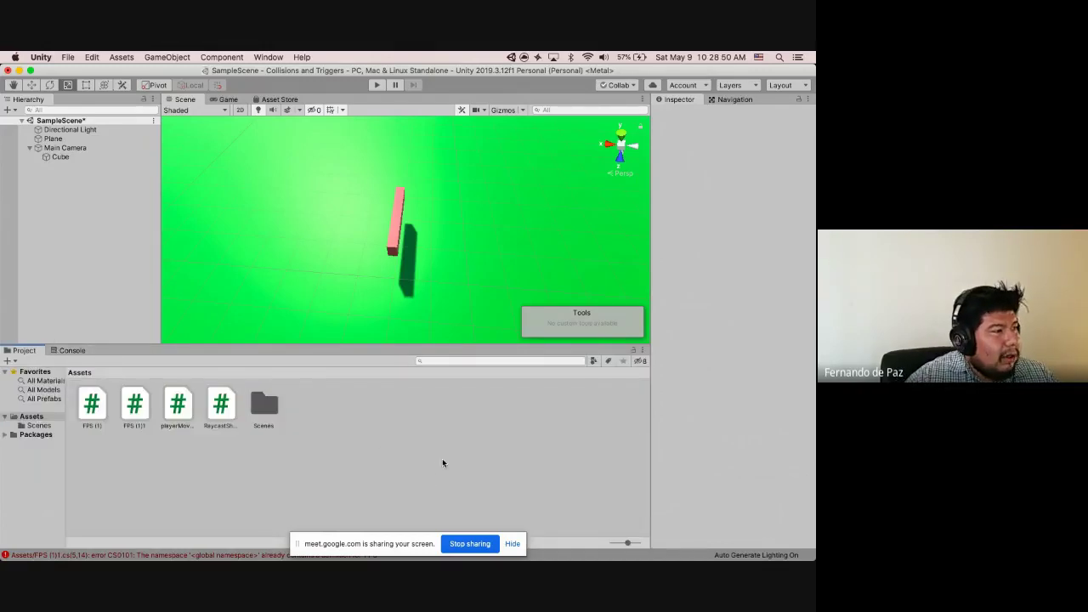
Search the menu commands for "pref", open Preferences and show the External Tools settings
click(68, 57)
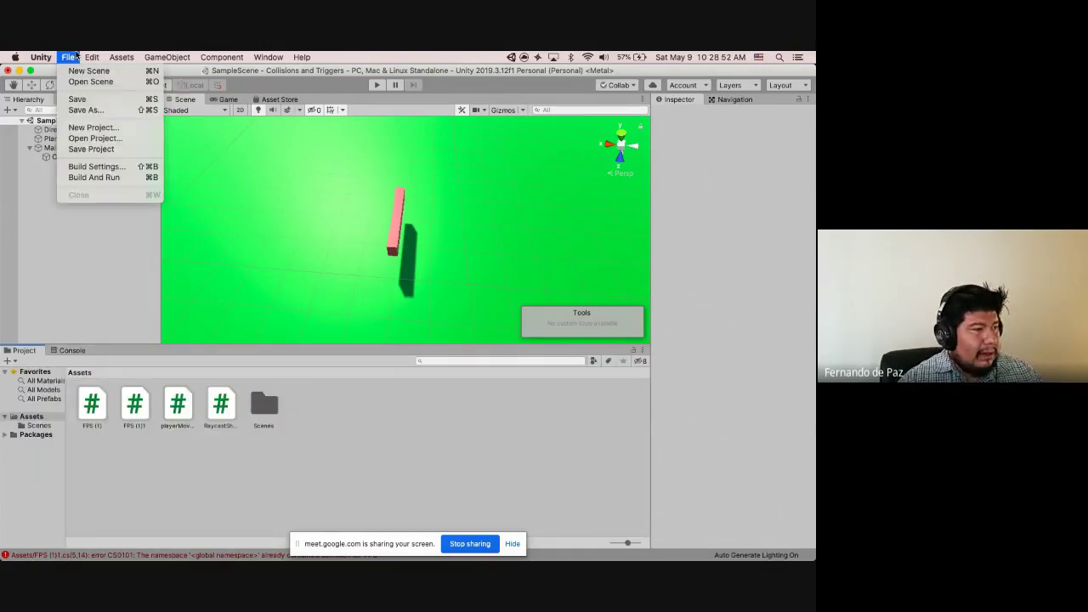
click(92, 57)
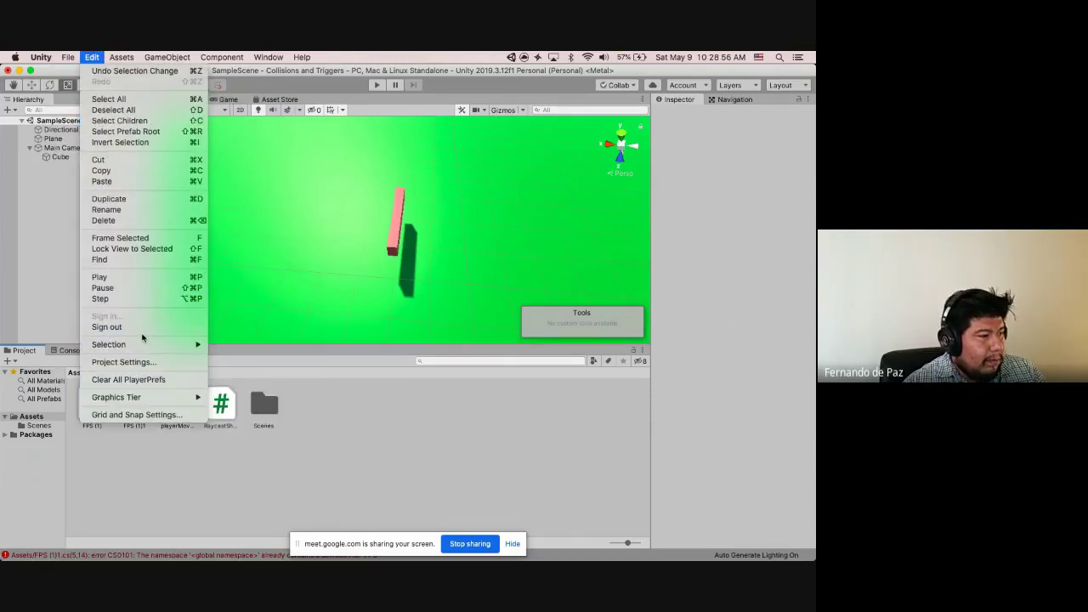
mouse_move(141, 344)
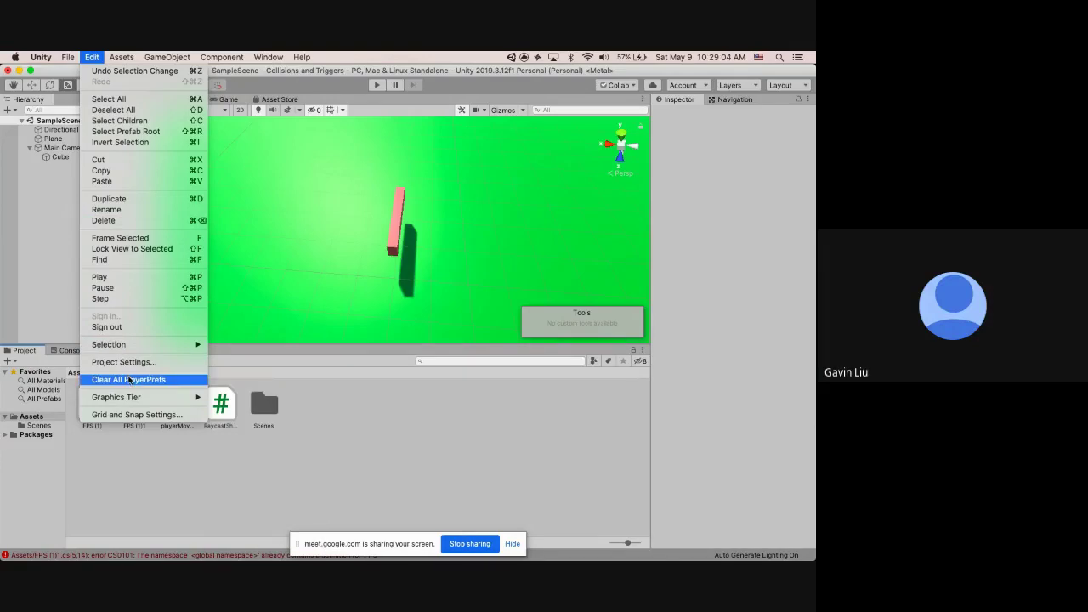
mouse_move(302, 57)
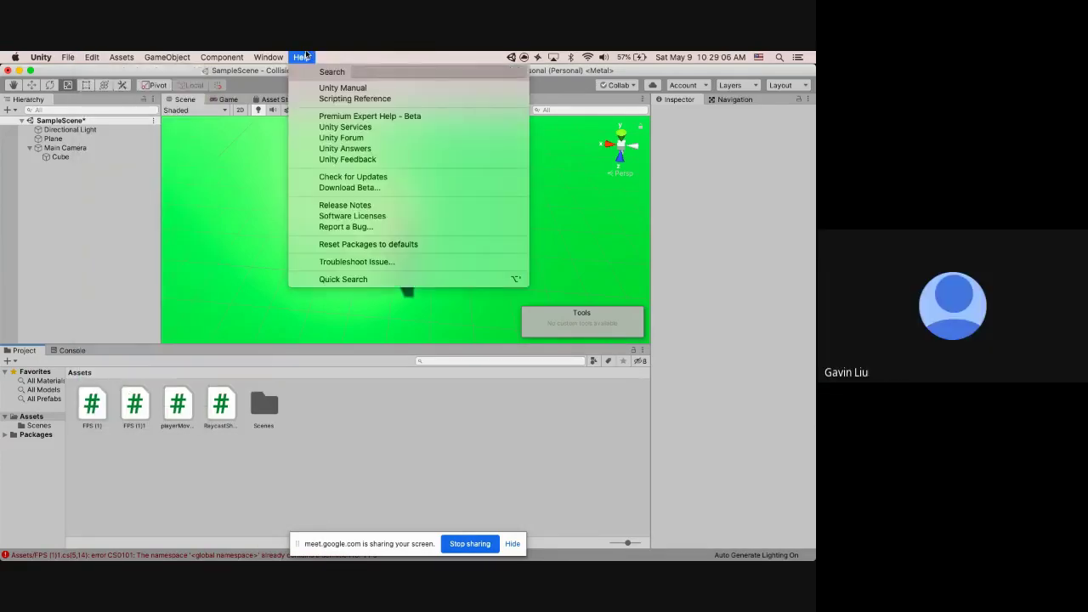
text(pref)
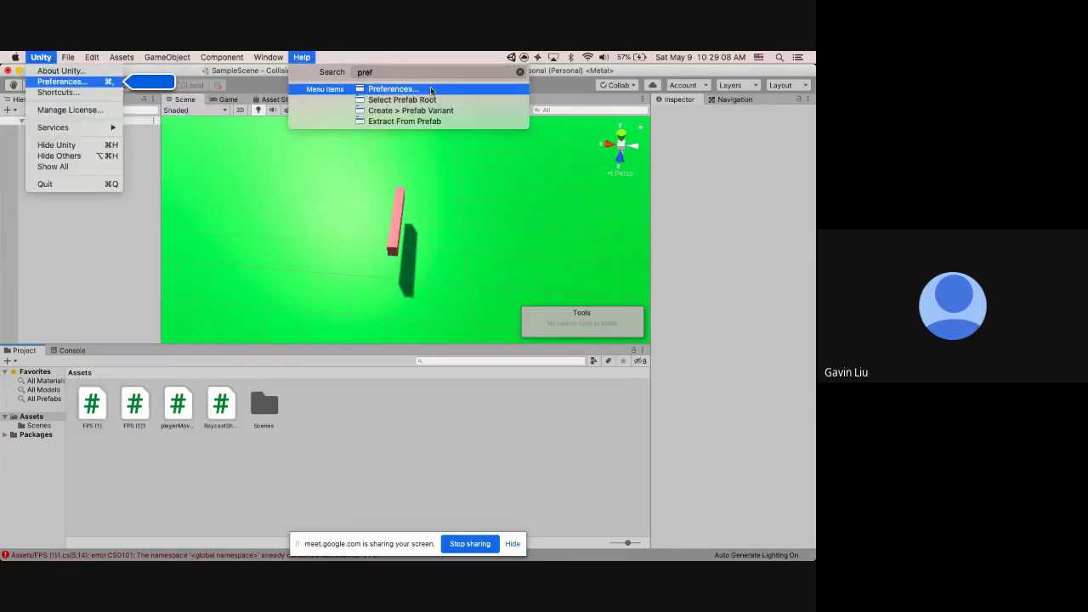
click(421, 89)
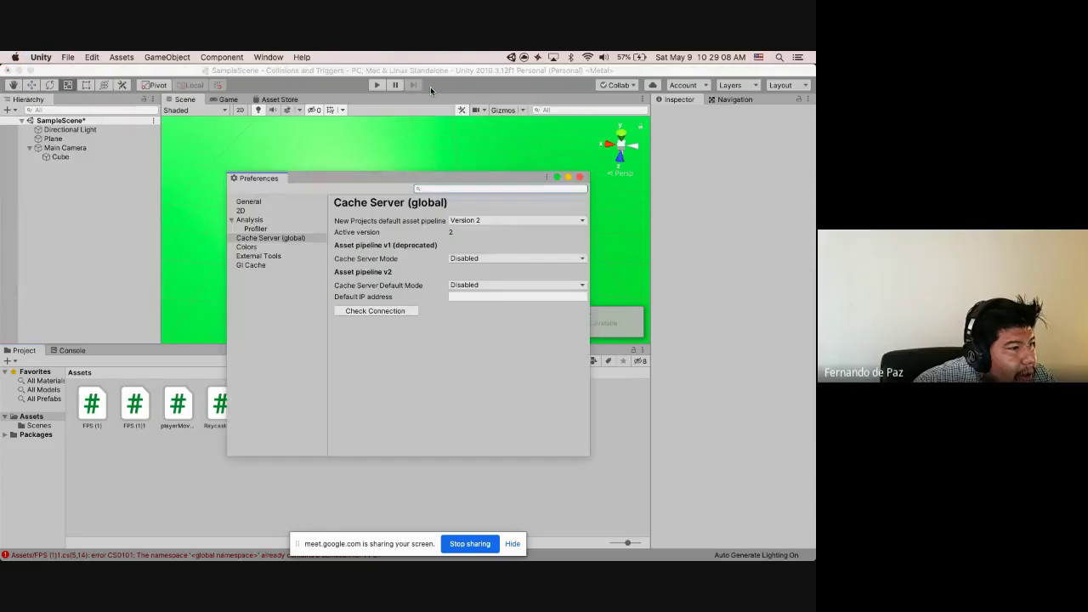
click(260, 255)
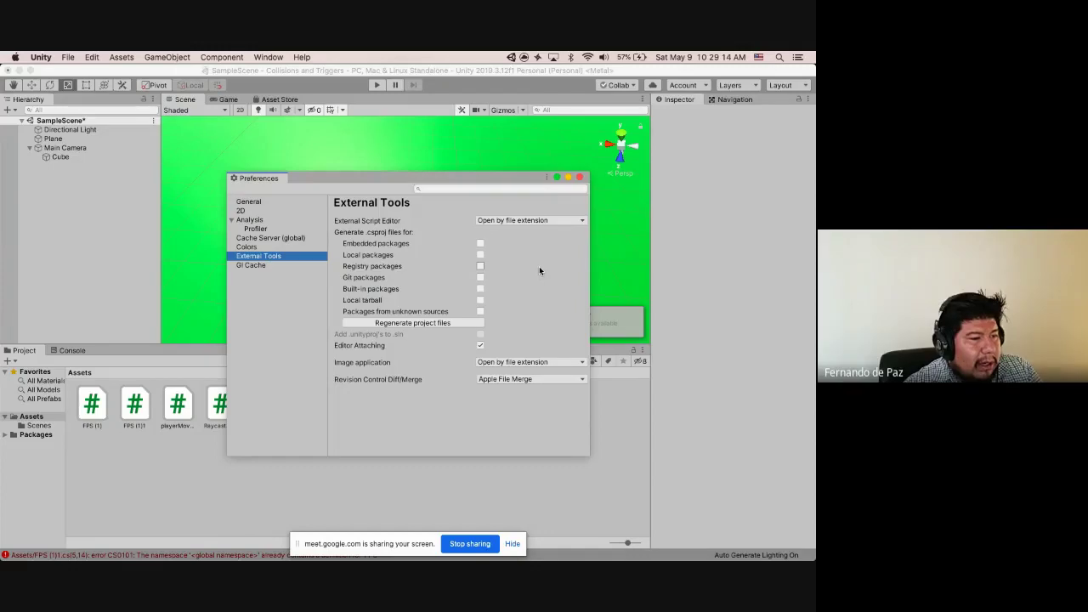
Set the External Script Editor to Visual Studio, enable adding .unityproj's to .sln, and close Preferences
click(530, 362)
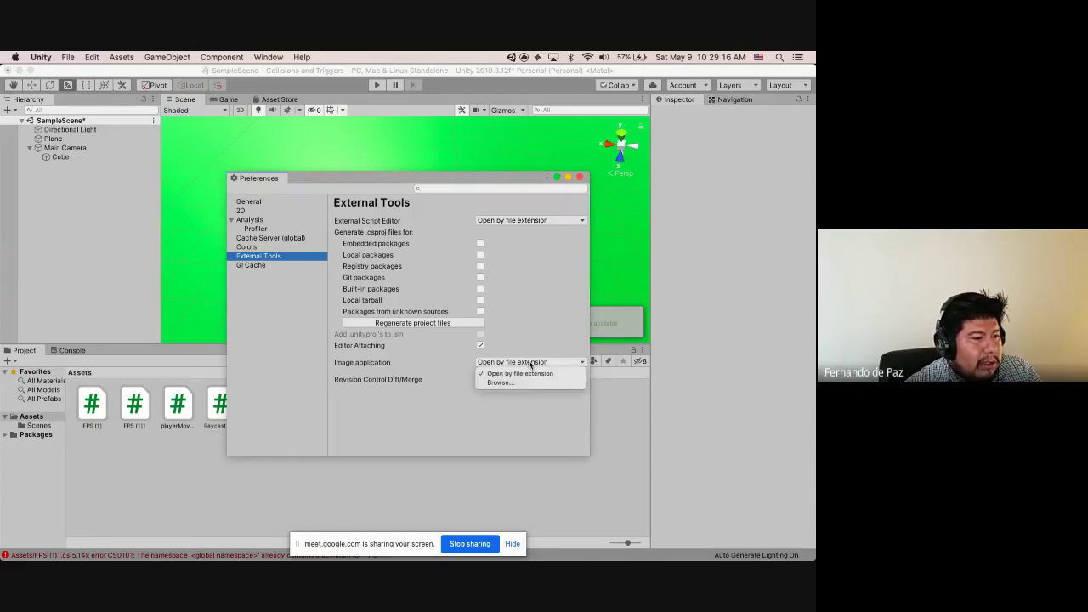
click(520, 373)
click(510, 220)
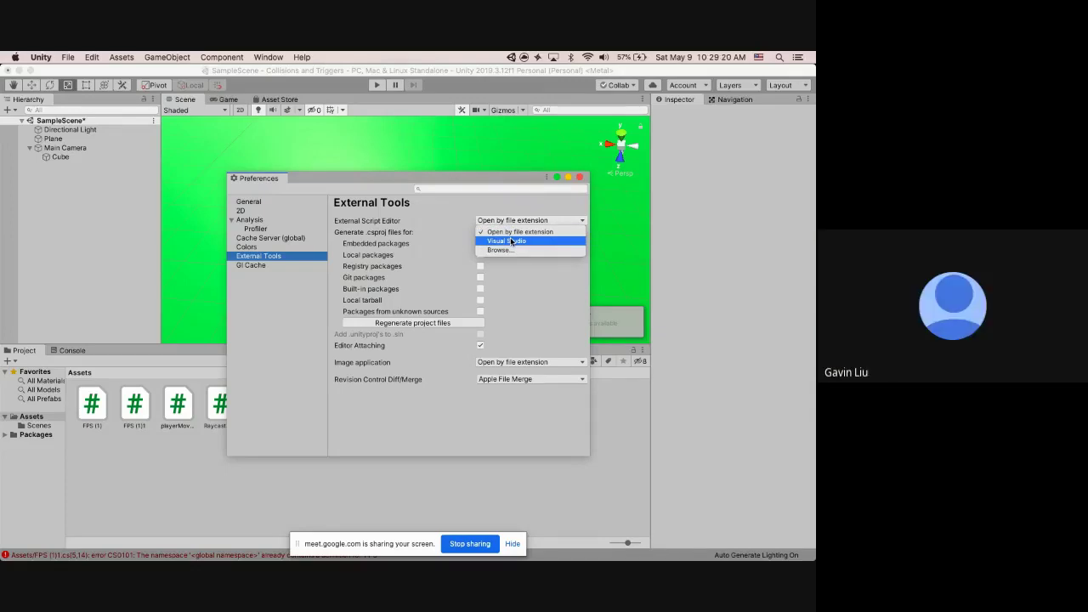
click(510, 242)
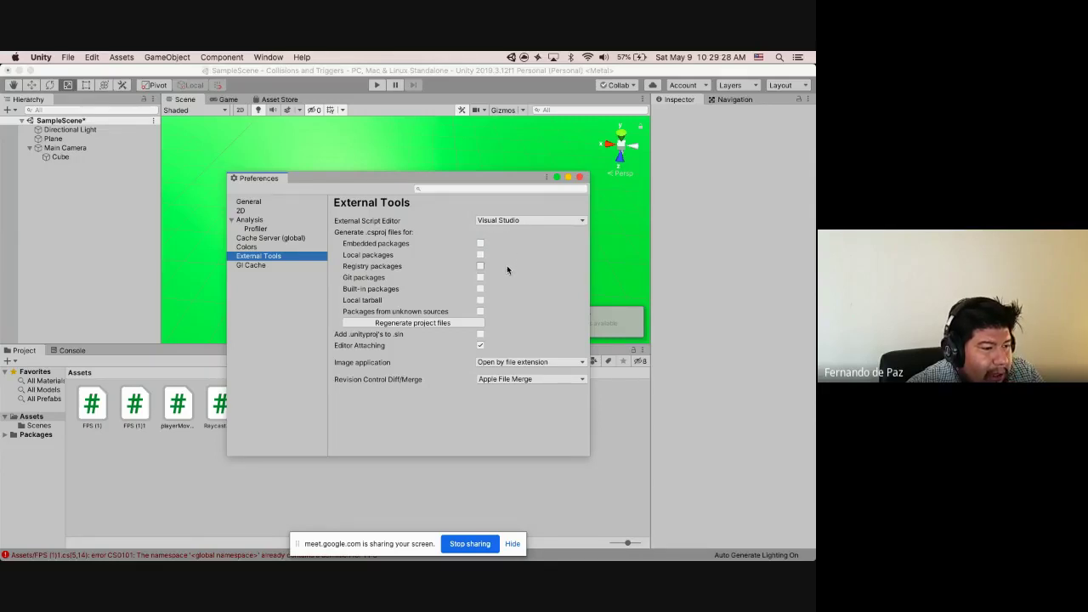
click(481, 335)
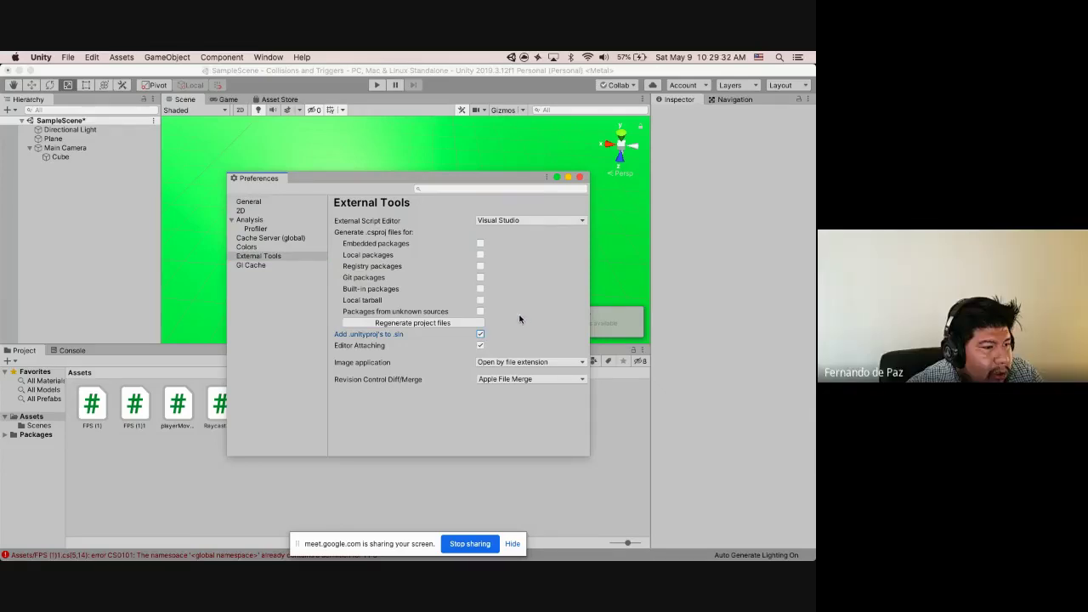
click(580, 177)
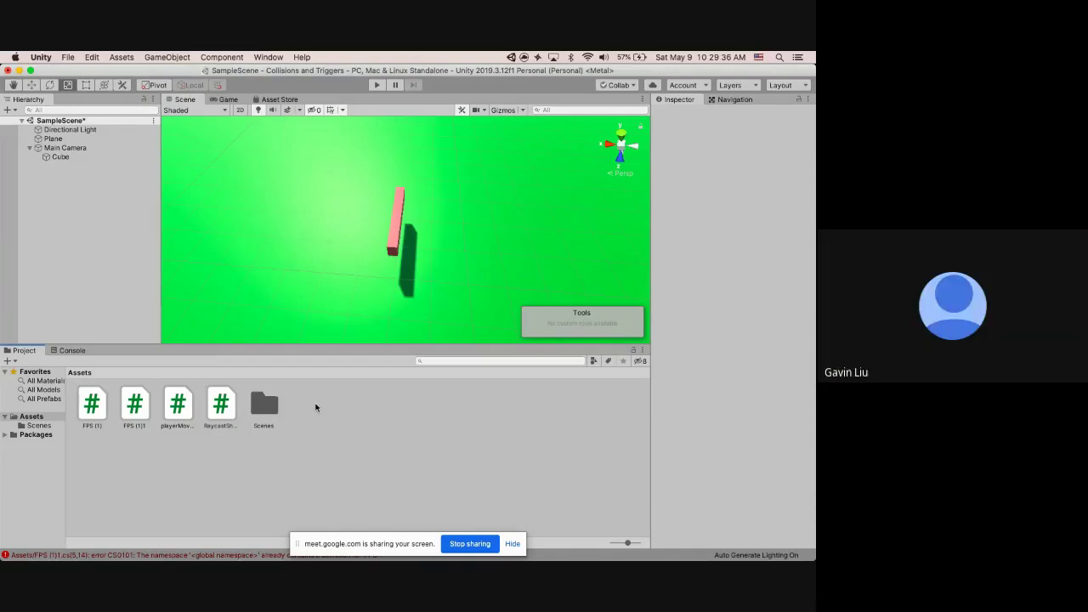
Open the RaycastShooting script in Visual Studio, and return to the Unity editor
click(221, 406)
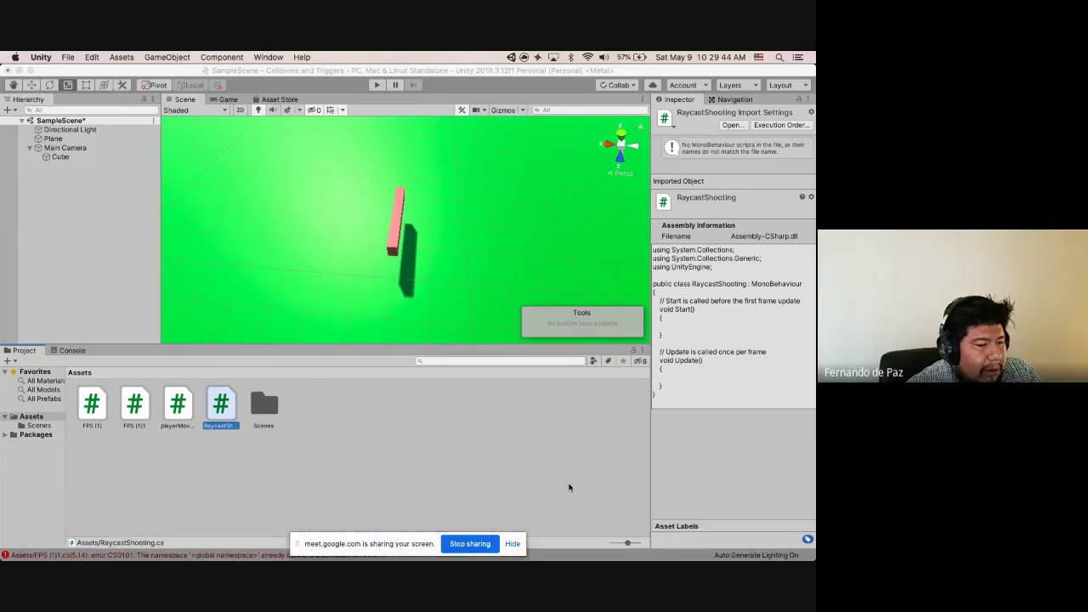
click(661, 544)
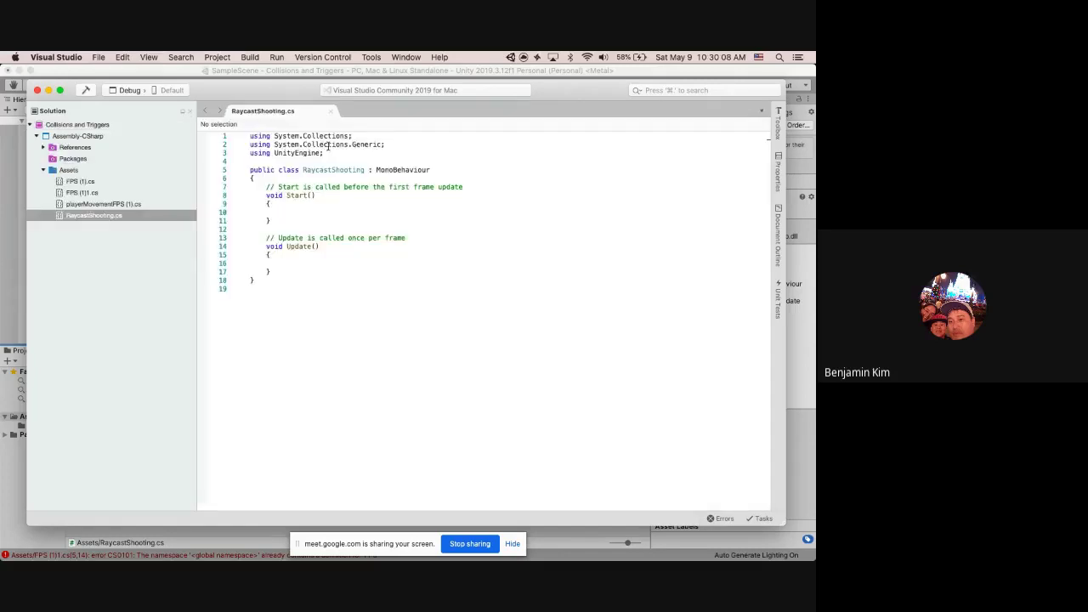
click(797, 182)
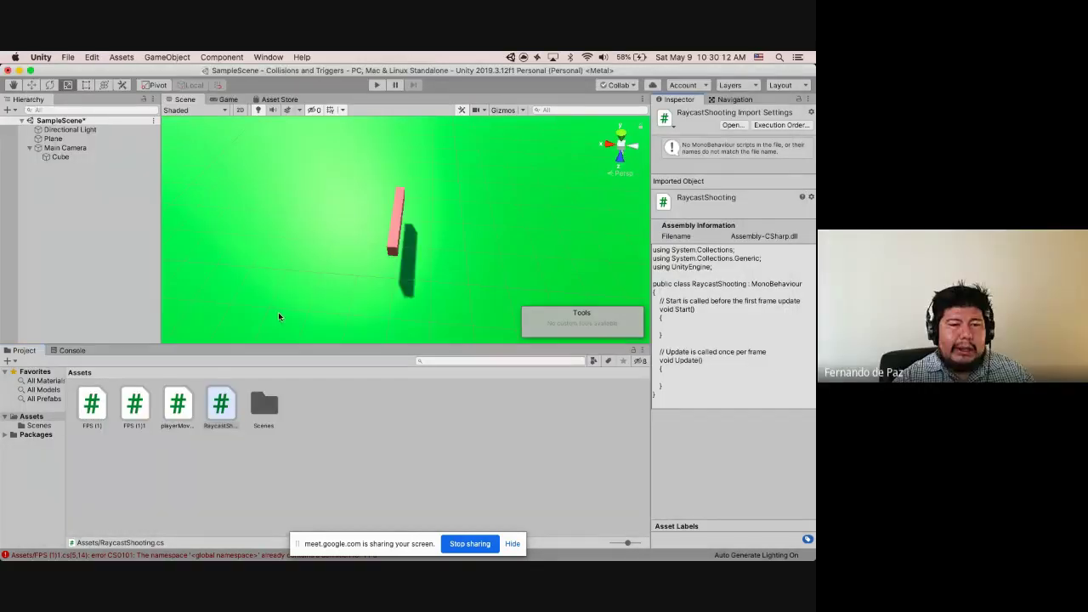
Check which script the console errors point to, and delete the duplicate script FPS (1)1 from the Assets folder
click(73, 350)
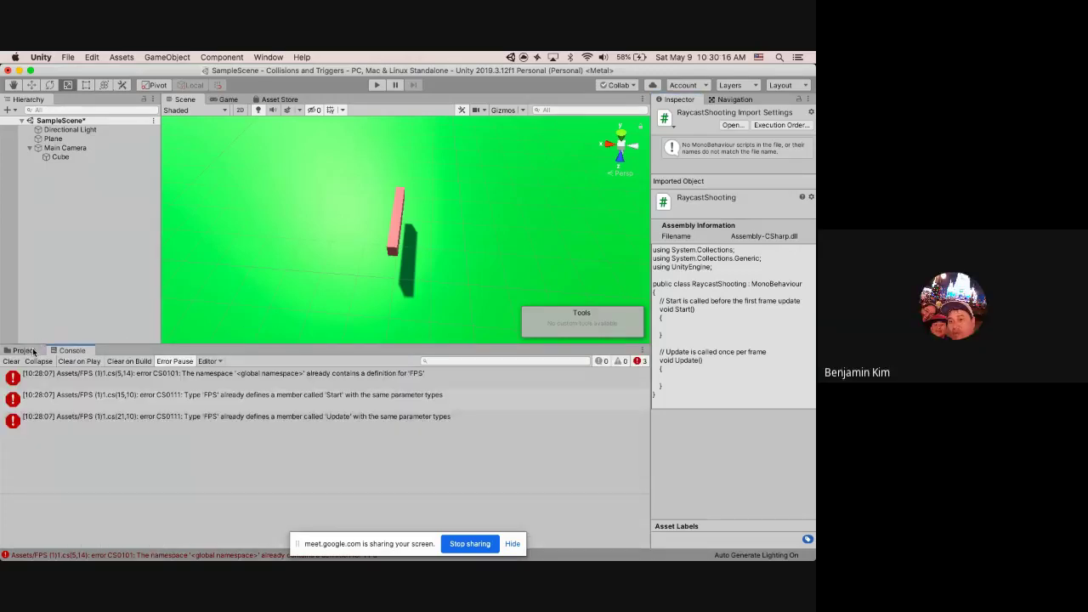
click(34, 351)
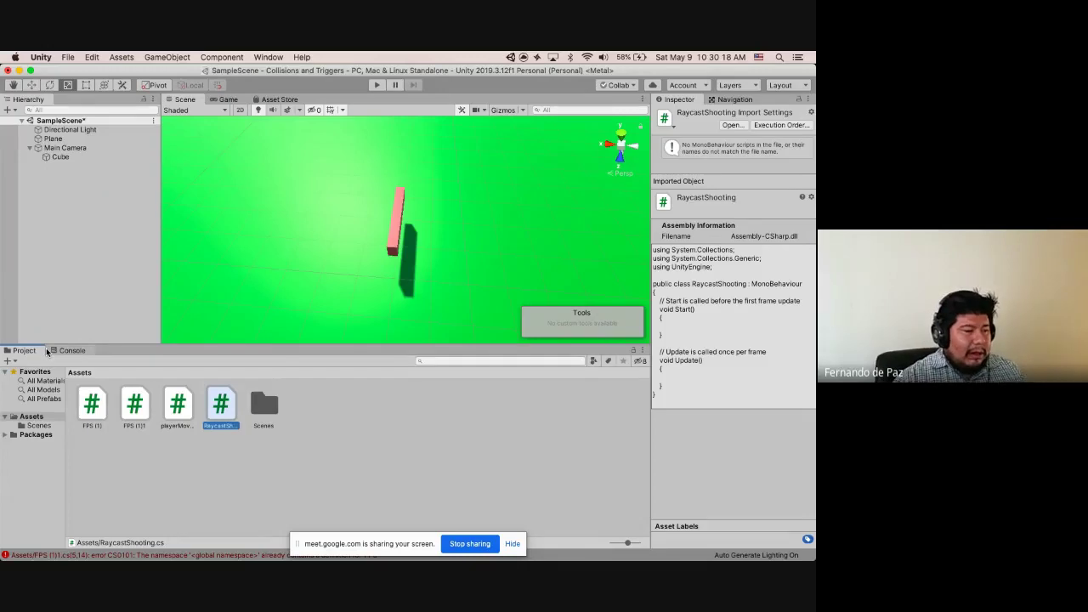
click(221, 455)
click(52, 351)
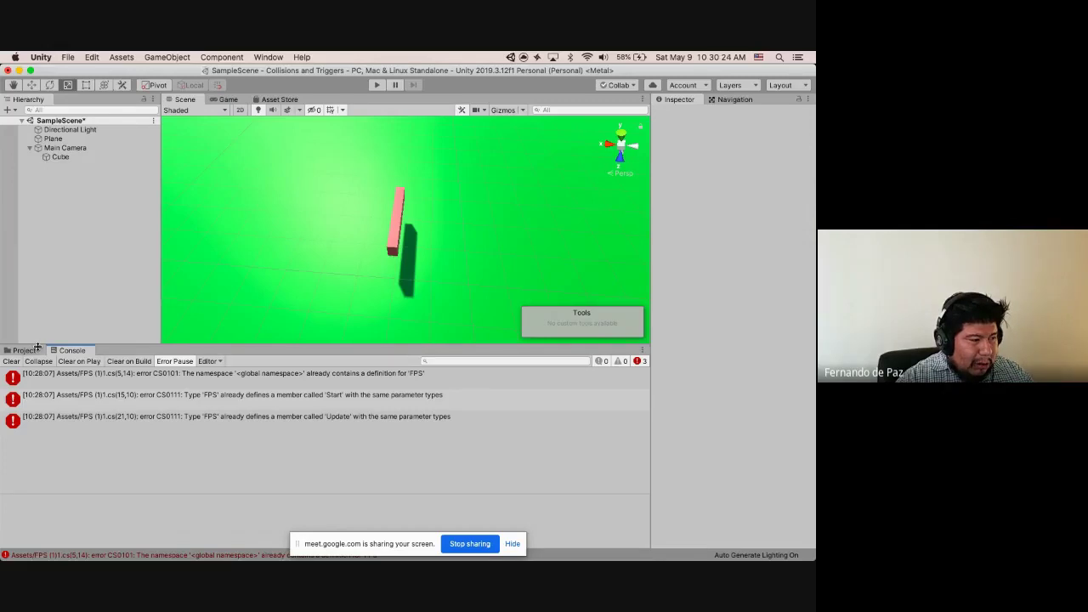
click(34, 350)
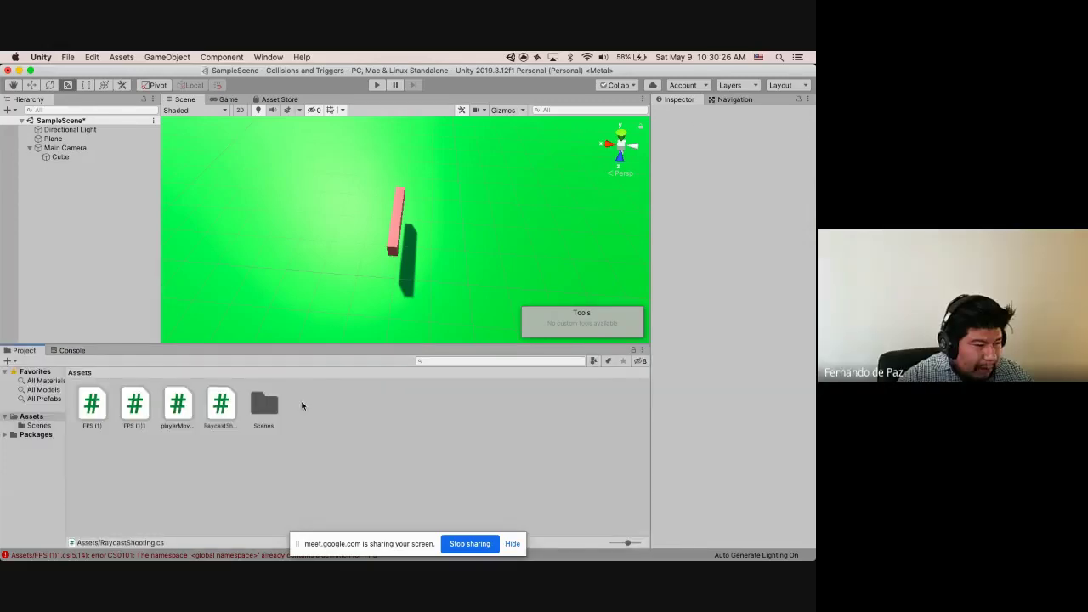
click(177, 404)
click(141, 402)
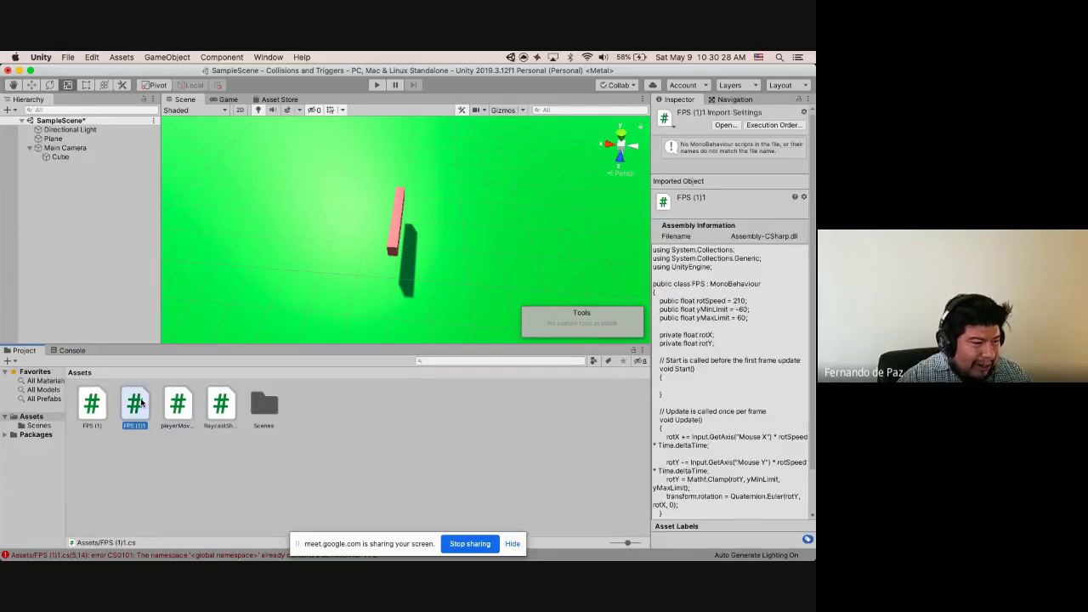
right_click(141, 403)
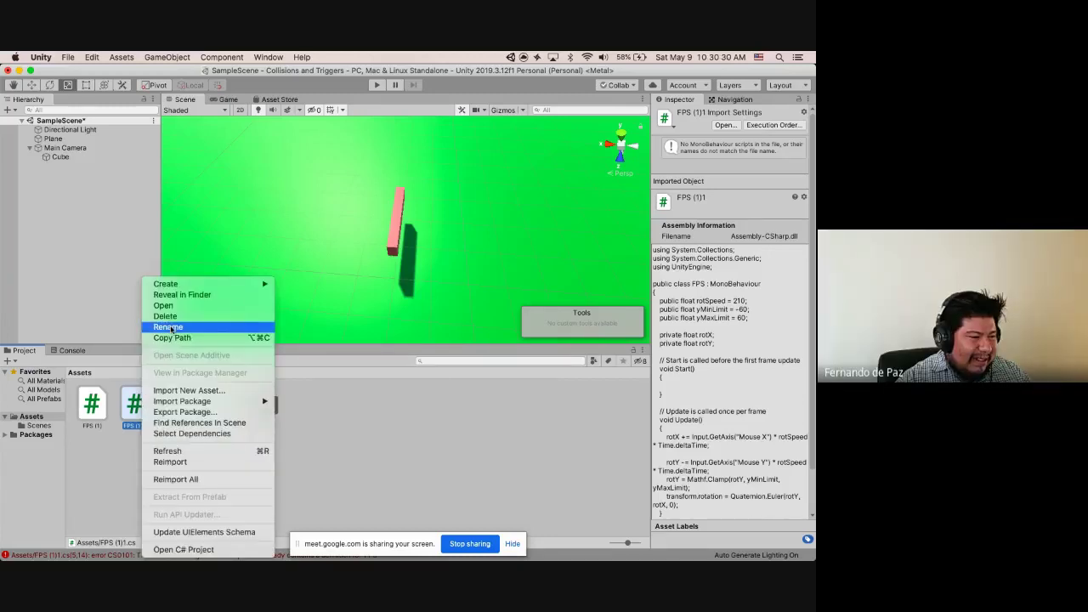
click(168, 316)
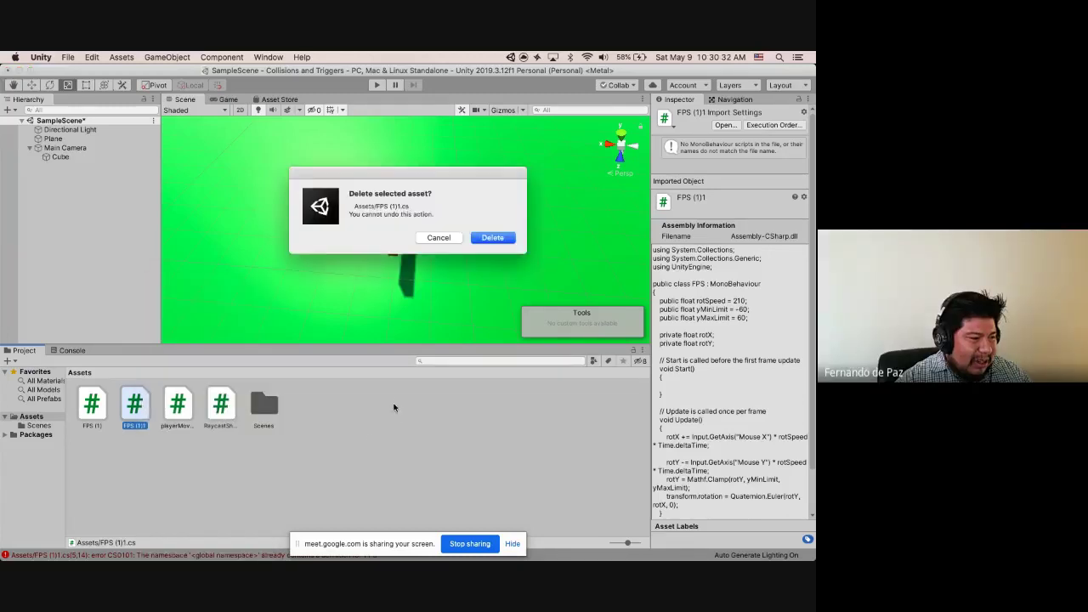
key(Return)
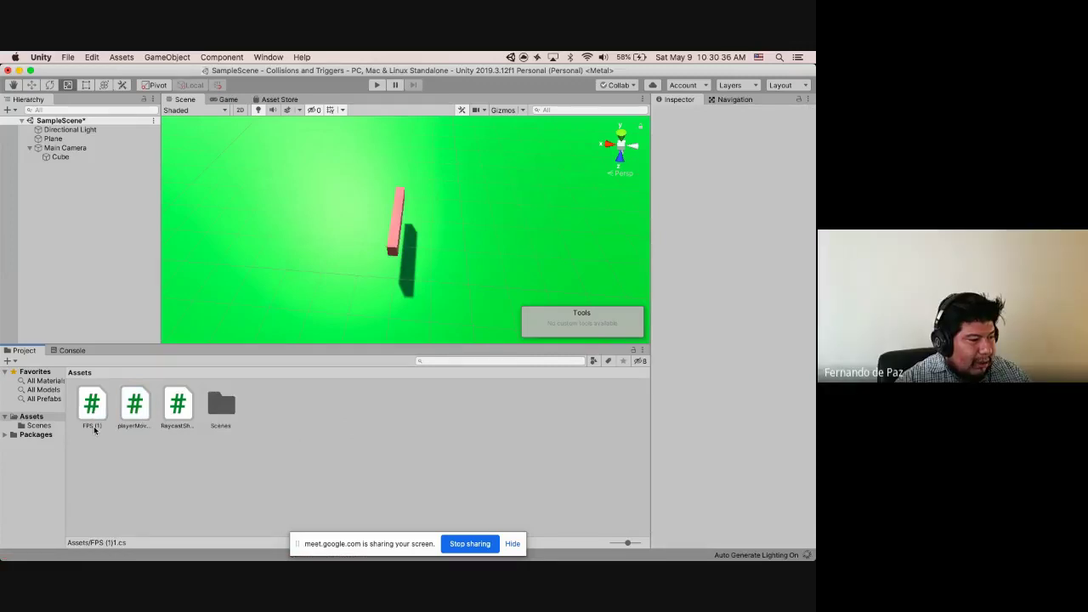
Rename the script FPS (1) in the Assets folder as FPS
right_click(95, 424)
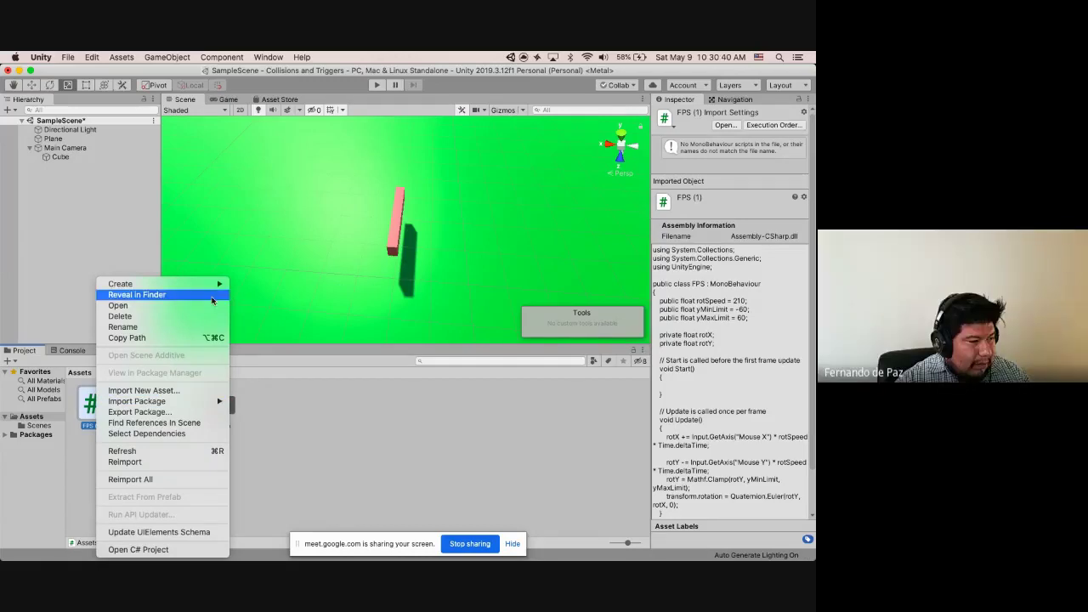
click(123, 326)
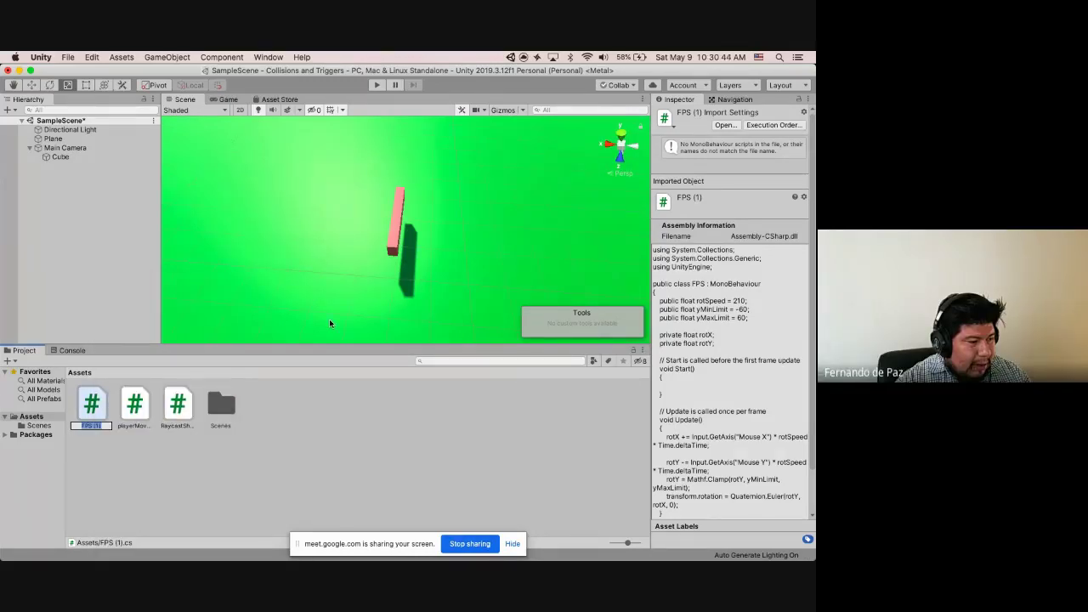
click(103, 426)
key(BackSpace)
key(BackSpace)
key(BackSpace)
key(BackSpace)
key(Return)
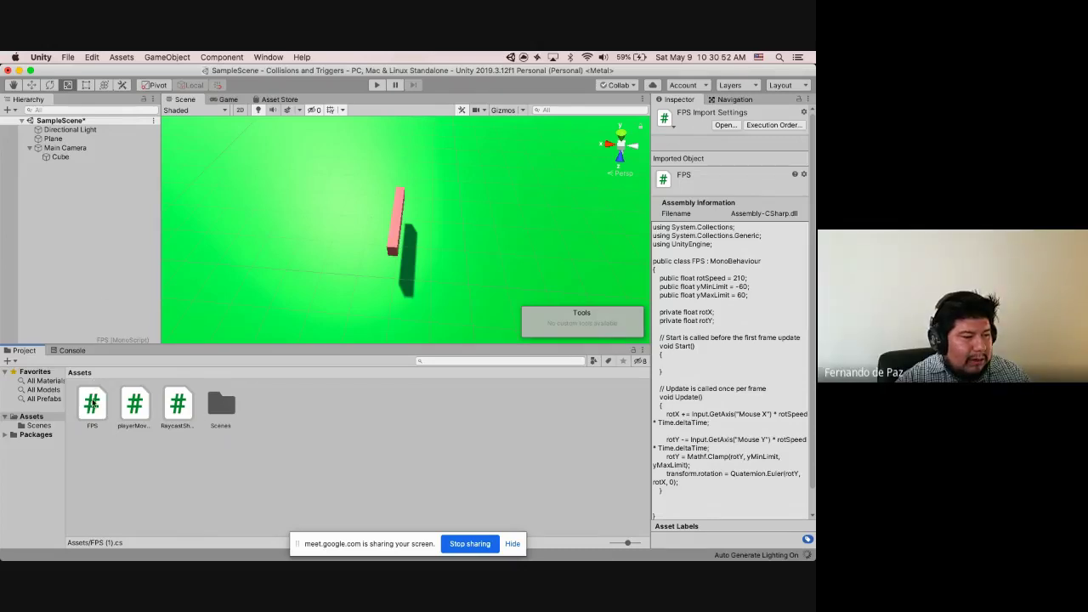
Attach the FPS script to the Main Camera, and try to attach the playerMovementFPS (1) script to it as well
click(99, 406)
drag(99, 405, 79, 149)
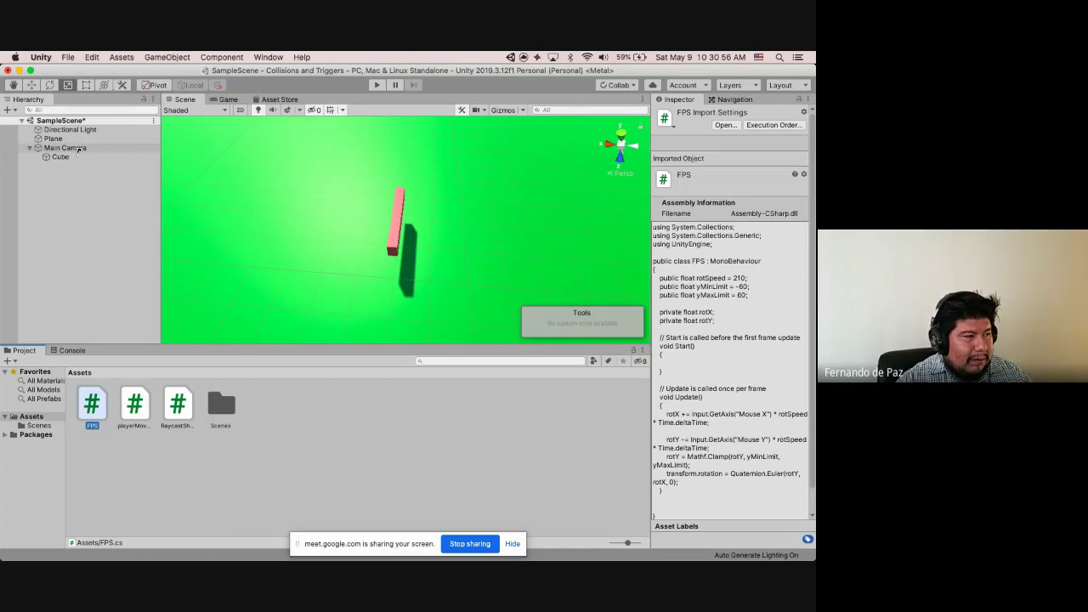
click(140, 399)
drag(140, 400, 84, 149)
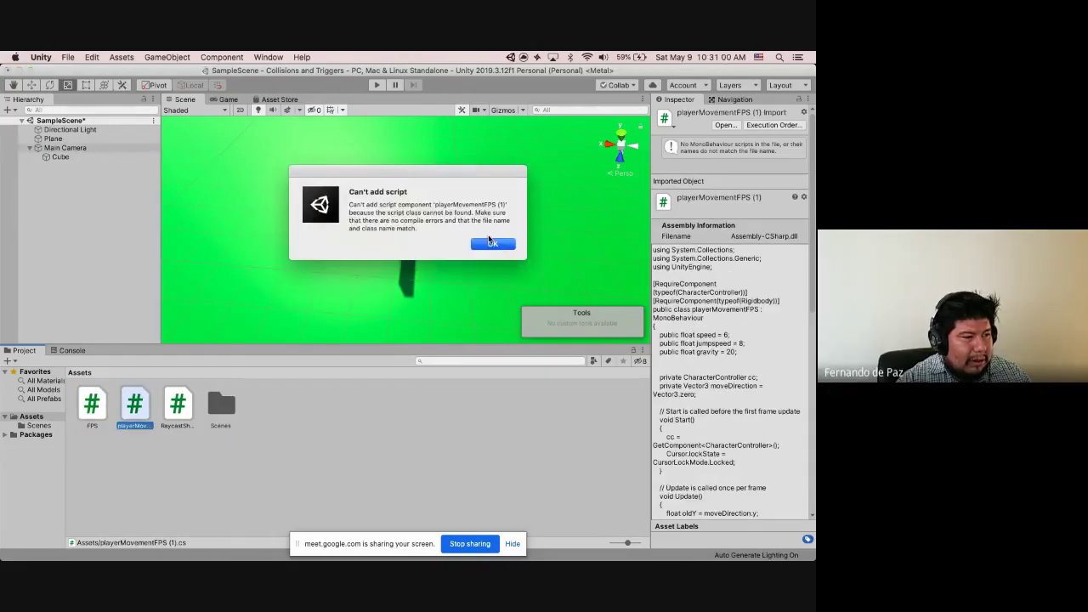
click(480, 239)
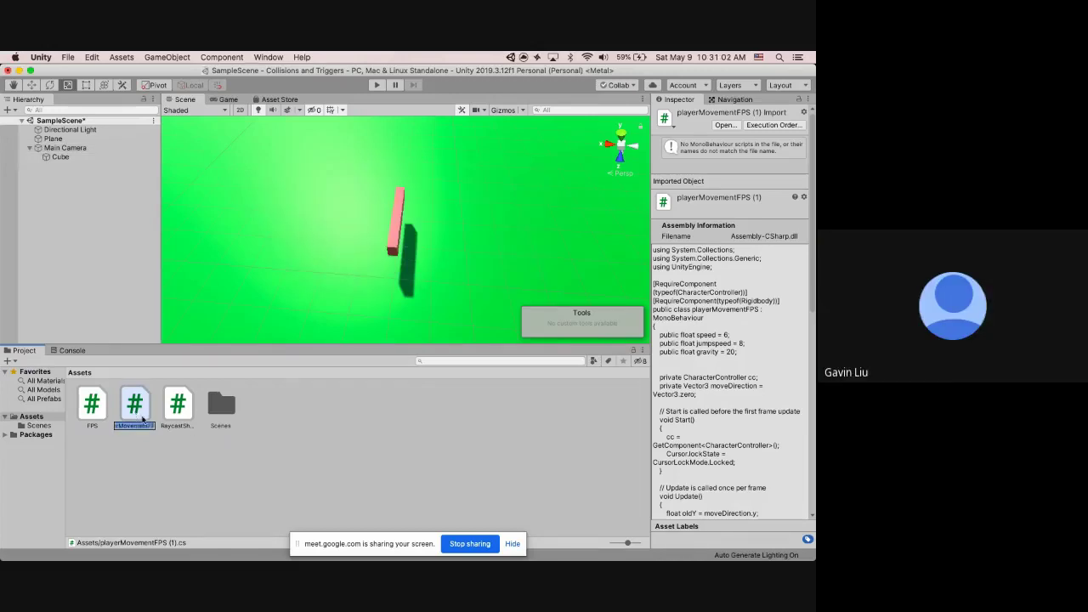
Rename the script playerMovementFPS (1) in the Assets folder as playerMovementFPS
key(Return)
right_click(134, 405)
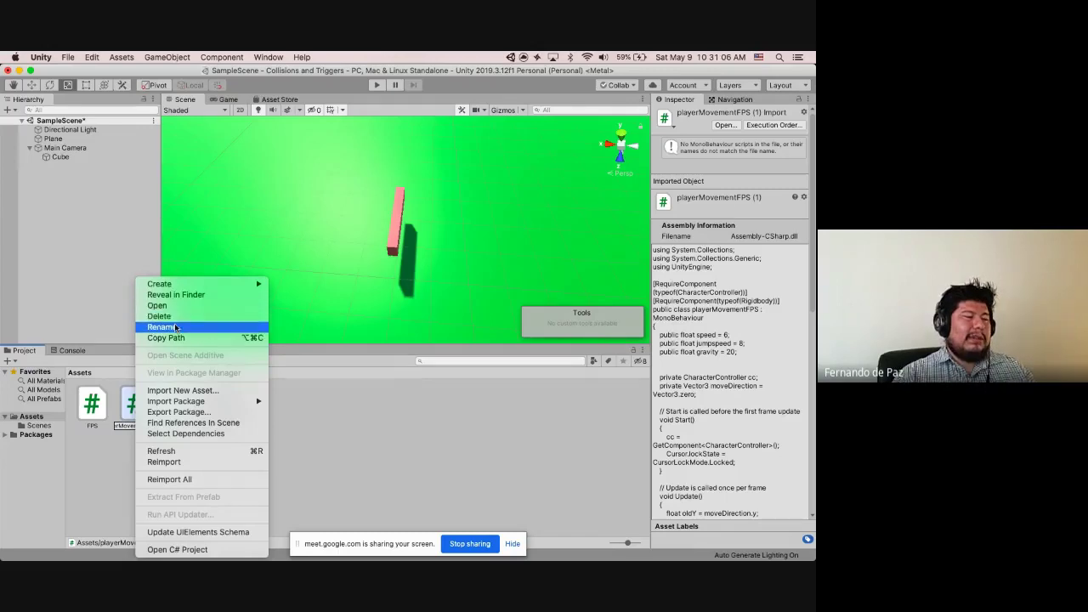
click(161, 326)
click(152, 429)
key(Right)
key(Right)
key(Right)
key(Right)
text(FPS)
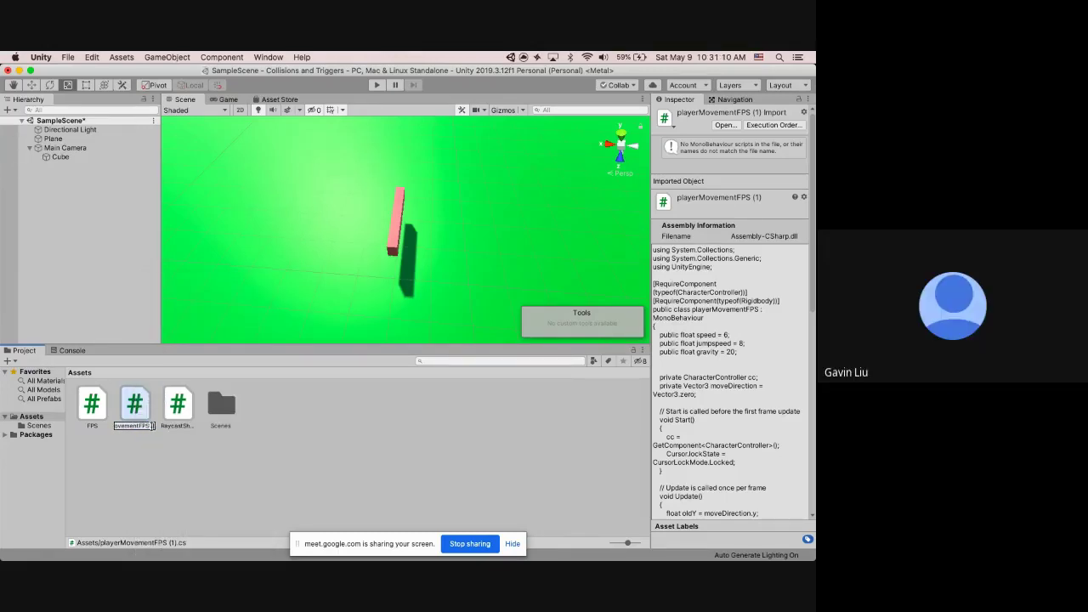
key(Return)
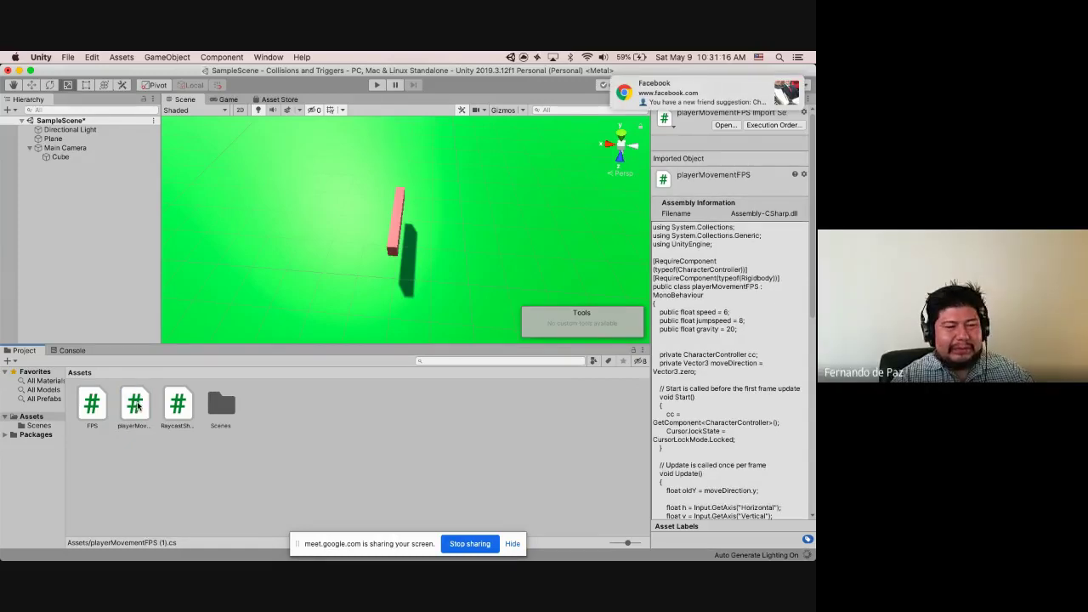
Attach the playerMovementFPS script to the Main Camera, and stop sharing the screen in the meeting
click(133, 408)
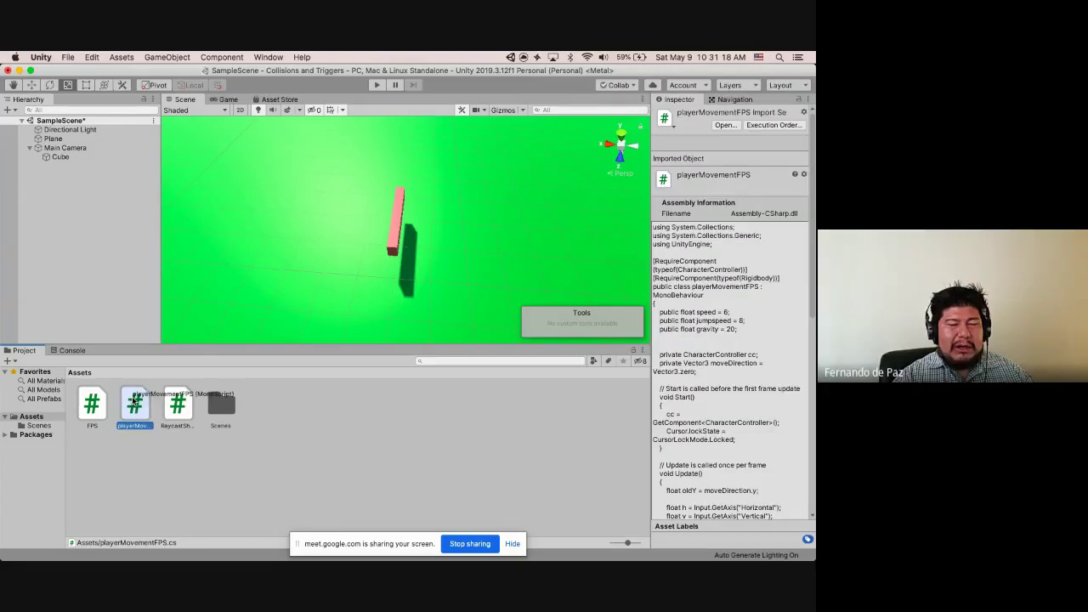
drag(134, 374, 89, 149)
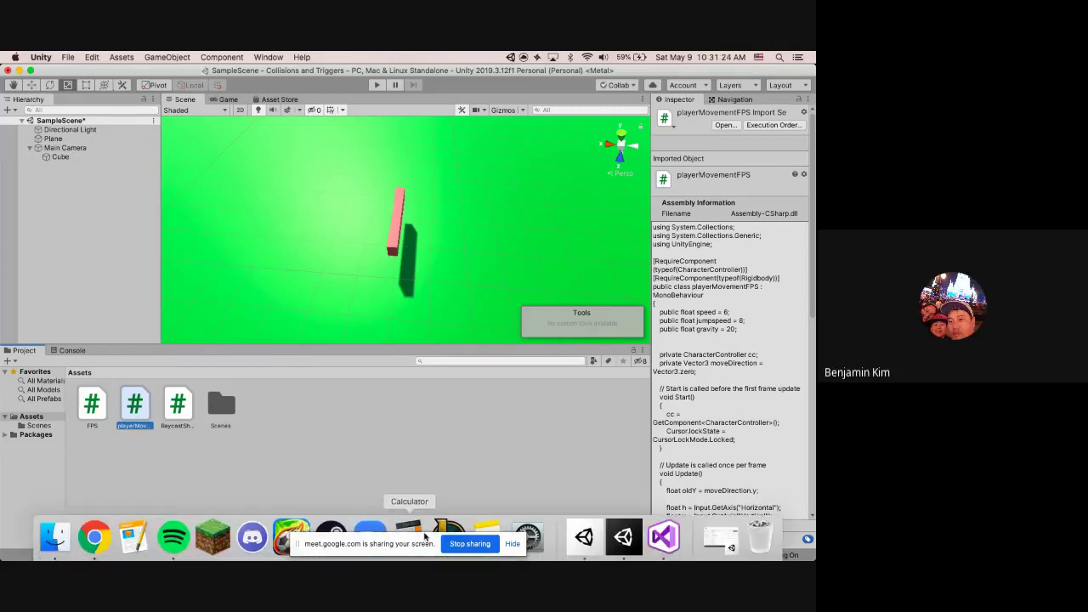
click(446, 534)
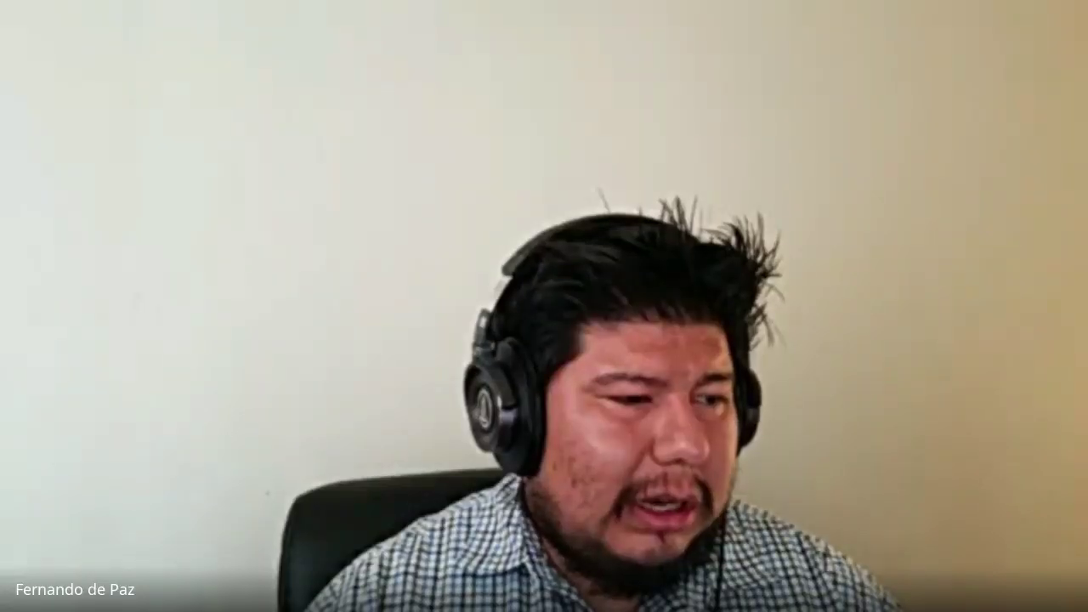